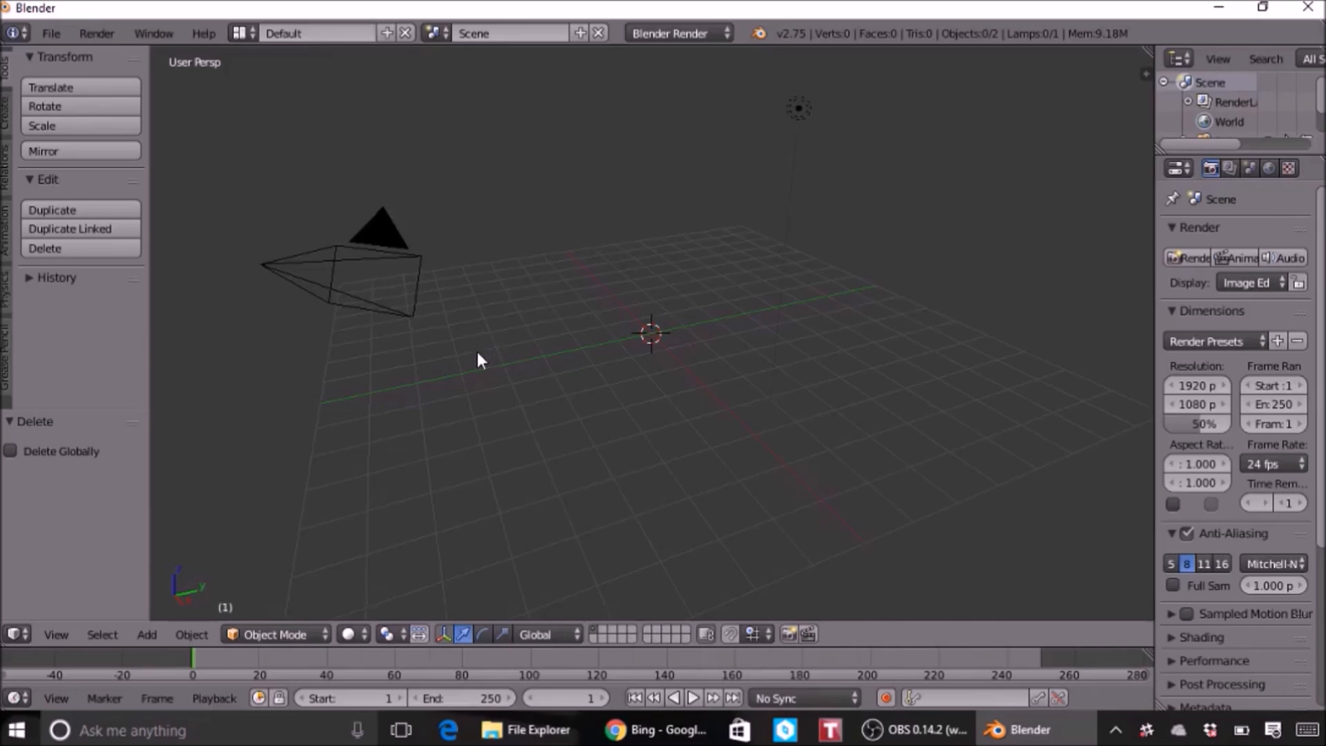
- Add a UV sphere mesh to the scene and switch it to Edit Mode
{"action": "key", "text": "shift+a"}
{"action": "mouse_move", "coordinate": [478, 353]}
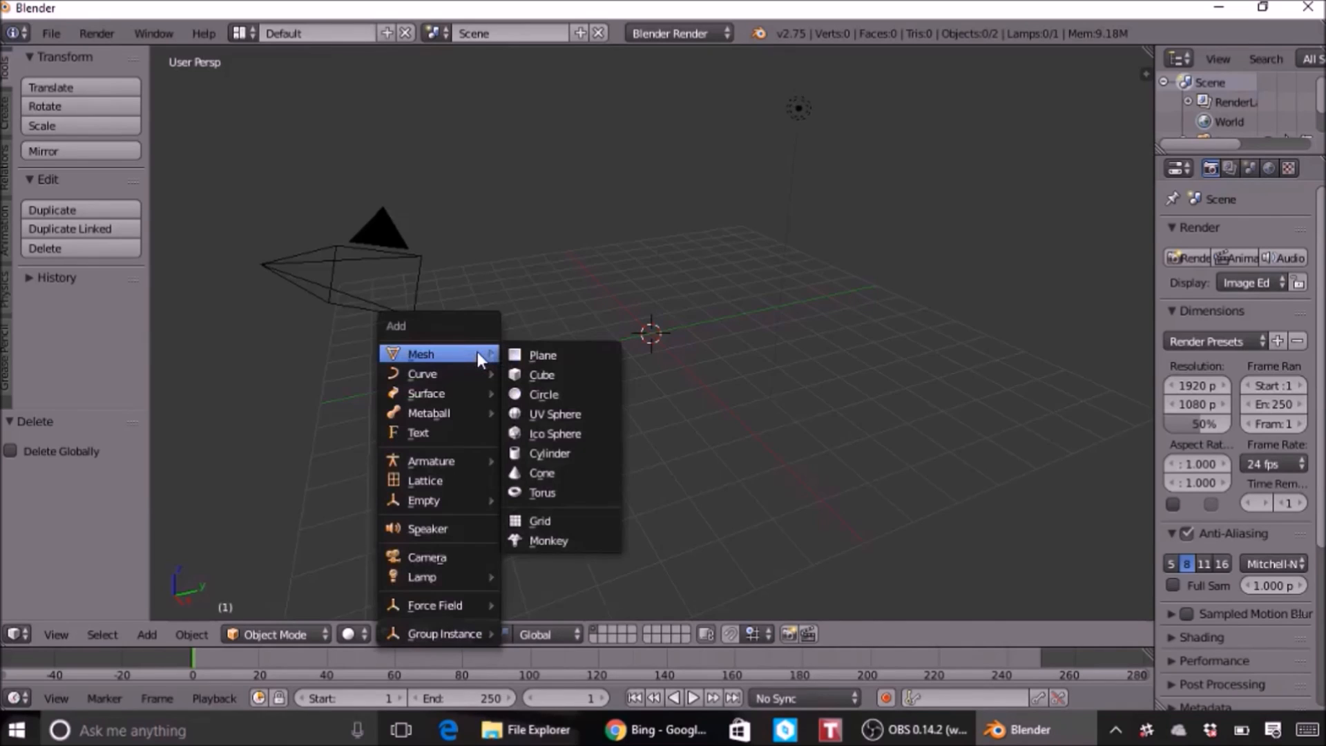
{"action": "left_click", "coordinate": [551, 415]}
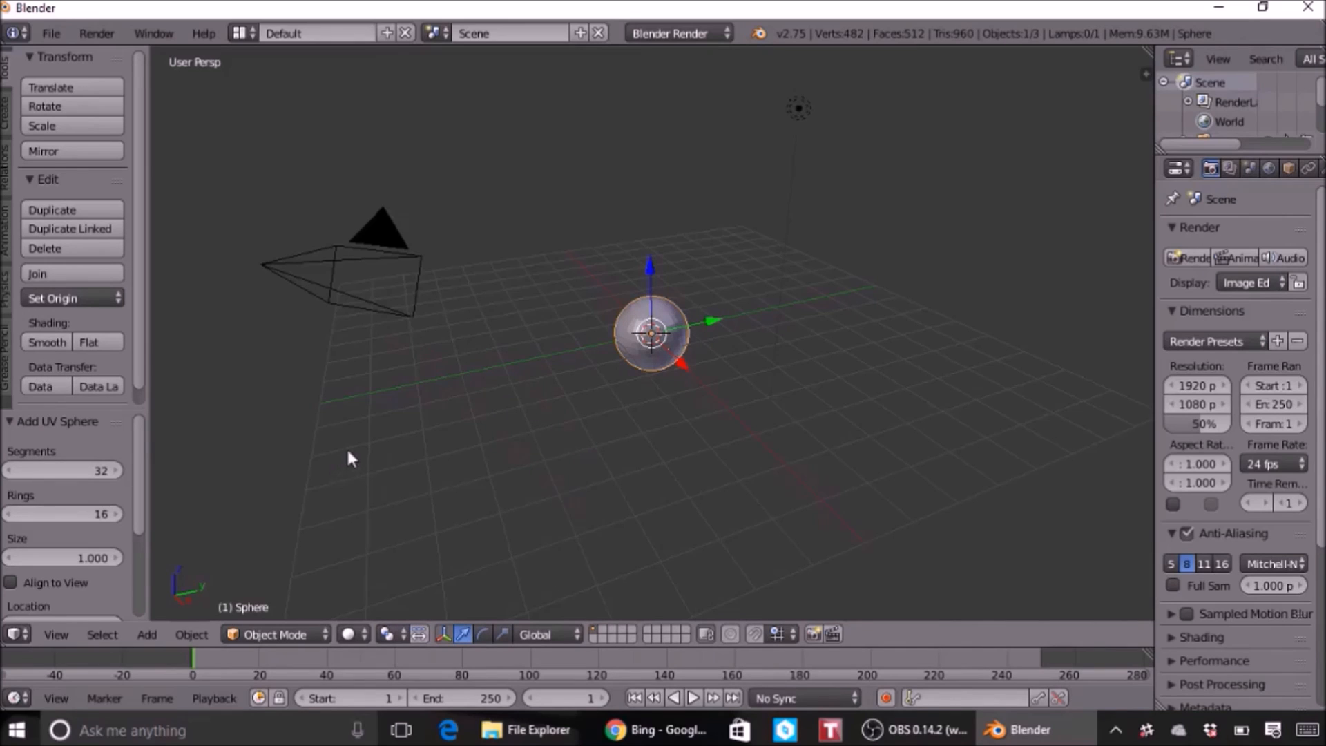
{"action": "key", "text": "Tab"}
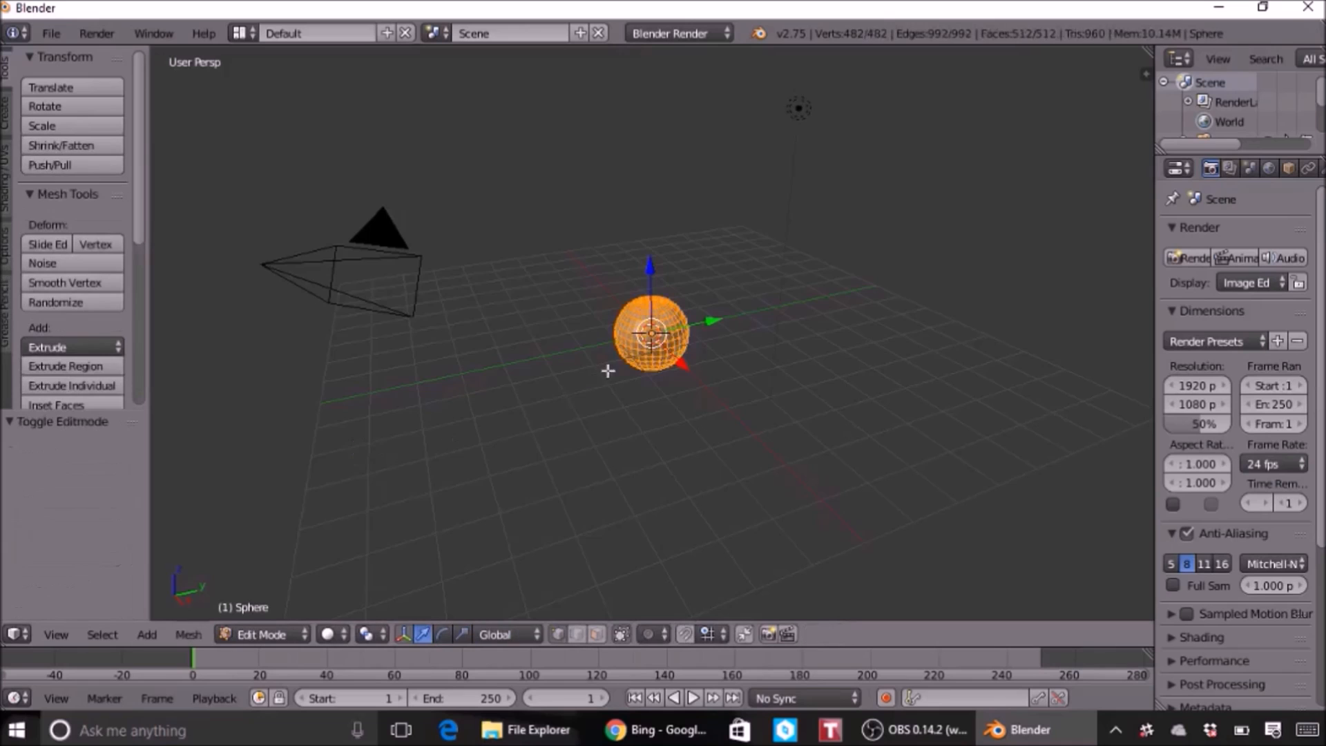
- Clear the selection and delete the two pole vertices of the sphere, leaving it open at both ends
{"action": "scroll", "coordinate": [681, 349], "scroll_direction": "up", "scroll_amount": 6}
{"action": "scroll", "coordinate": [688, 334], "scroll_direction": "up", "scroll_amount": 1}
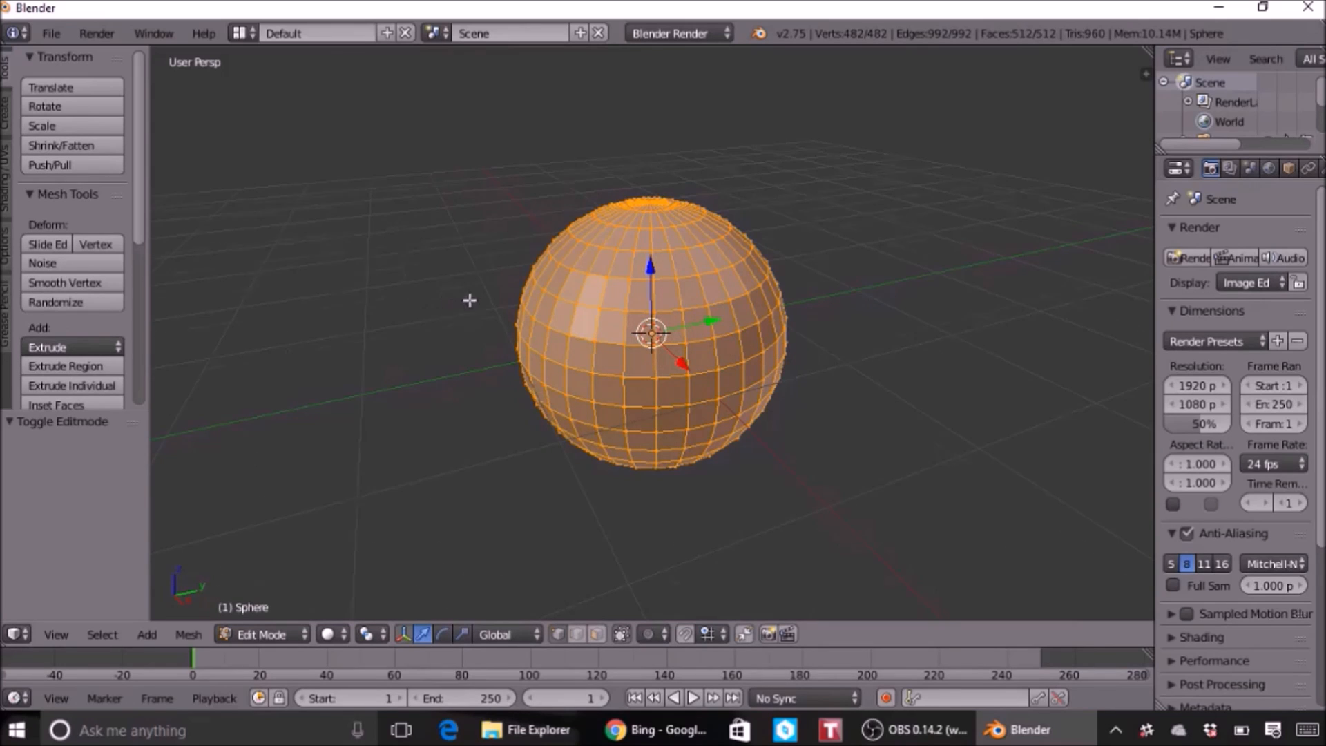
{"action": "scroll", "coordinate": [470, 299], "scroll_direction": "down", "scroll_amount": 7}
{"action": "scroll", "coordinate": [471, 301], "scroll_direction": "up", "scroll_amount": 7}
{"action": "scroll", "coordinate": [470, 302], "scroll_direction": "up", "scroll_amount": 1}
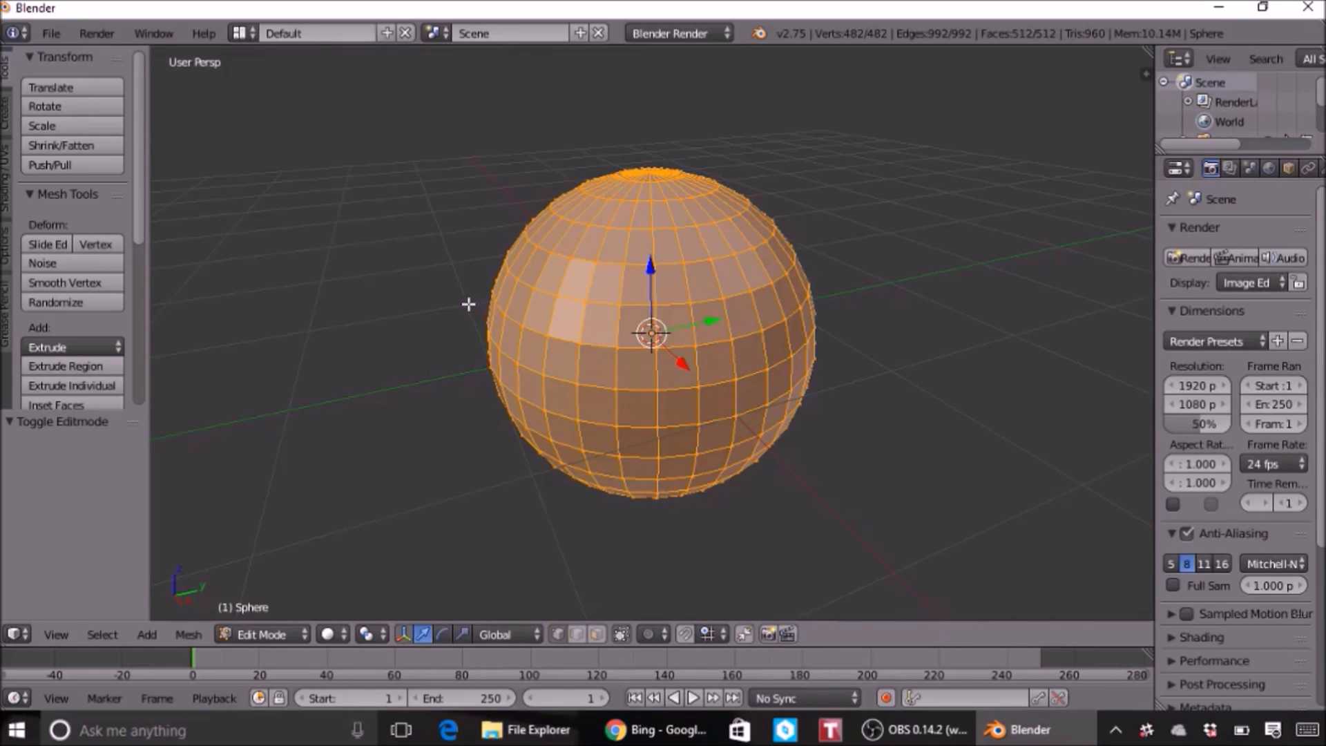
{"action": "key", "text": "a"}
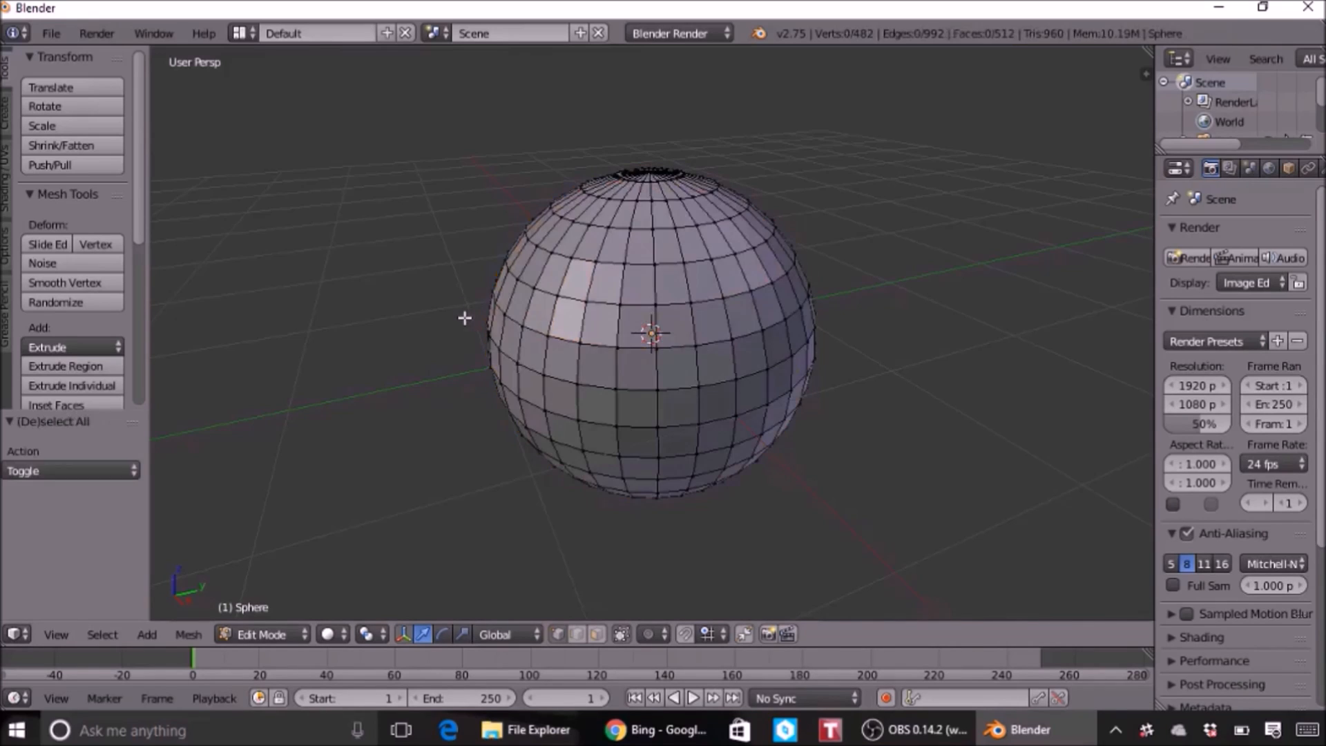
{"action": "middle_click_drag", "start_coordinate": [645, 134], "coordinate": [568, 527]}
{"action": "right_click", "coordinate": [649, 319]}
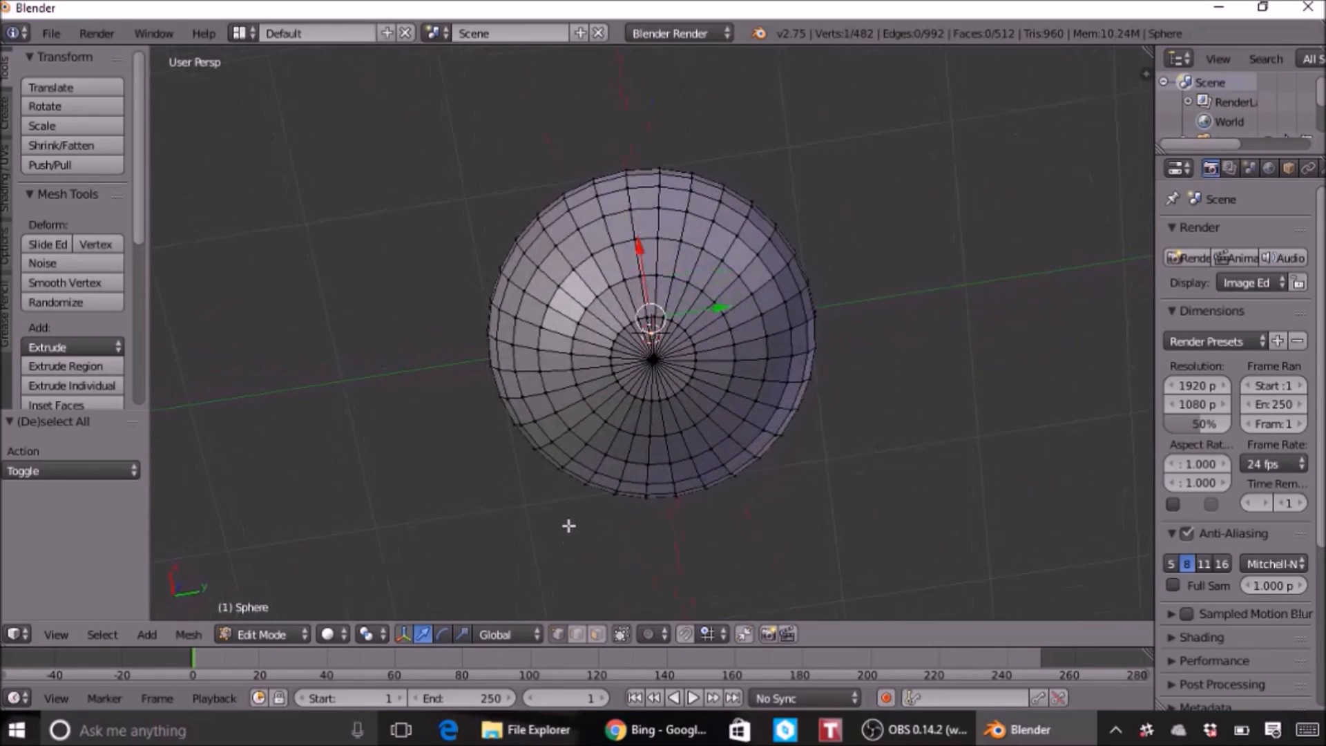
{"action": "right_click", "coordinate": [654, 355], "text": "shift"}
{"action": "key", "text": "x"}
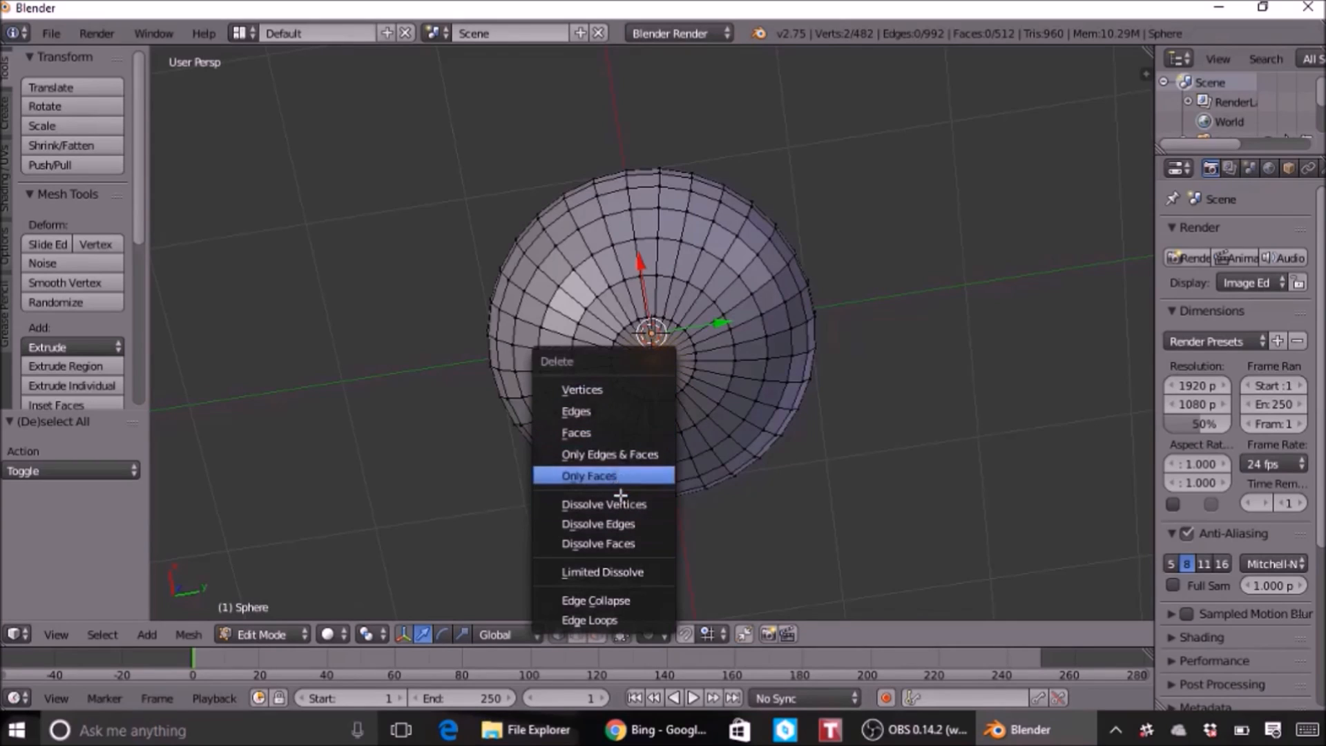
{"action": "left_click", "coordinate": [634, 389]}
- Select the edge loops around both pole openings of the sphere
{"action": "middle_click_drag", "start_coordinate": [618, 280], "coordinate": [616, 69]}
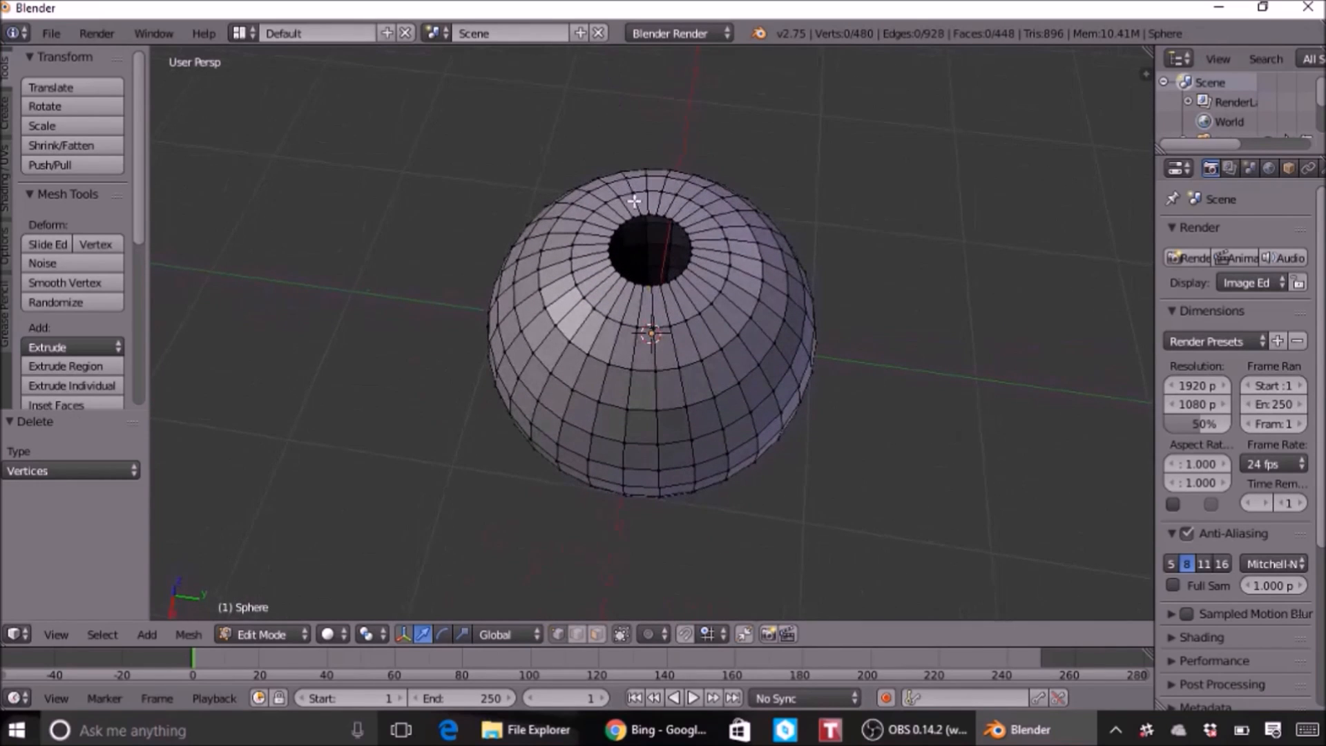
{"action": "scroll", "coordinate": [639, 219], "scroll_direction": "up", "scroll_amount": 2}
{"action": "right_click", "coordinate": [636, 139]}
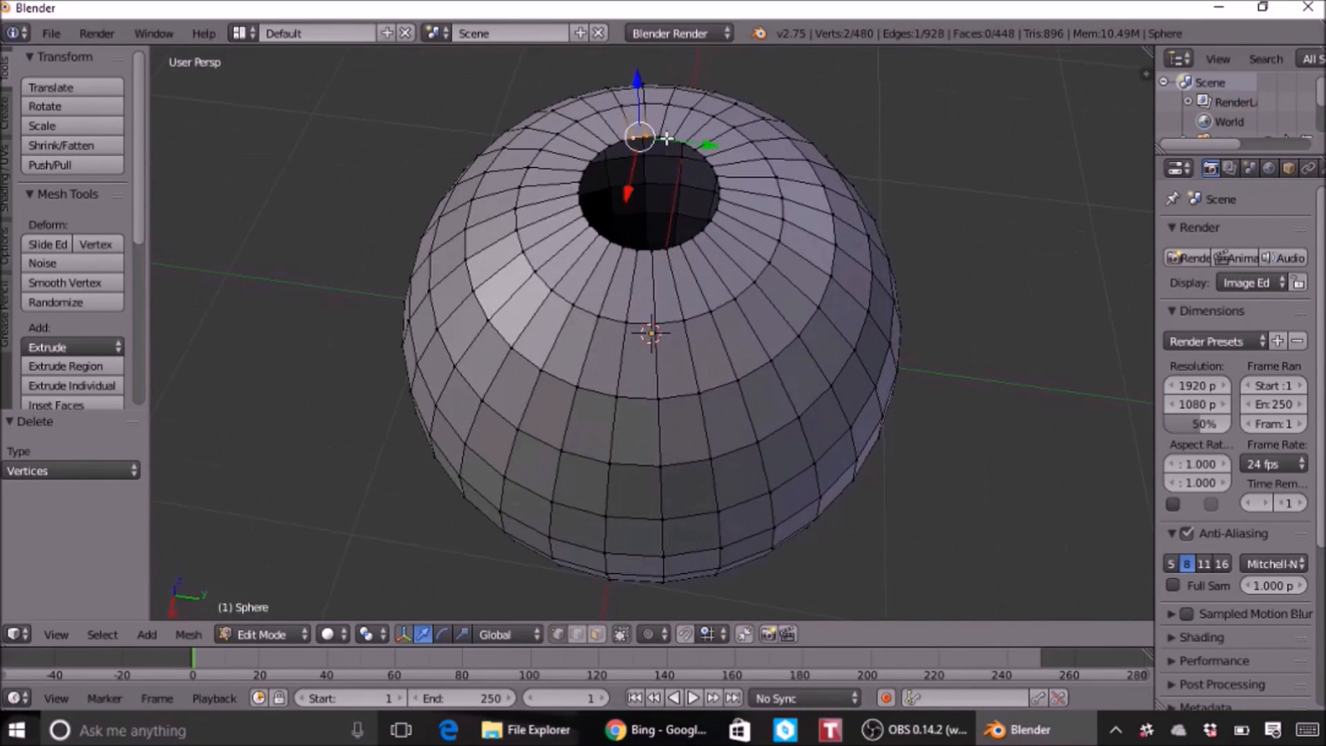
{"action": "right_click", "coordinate": [667, 137], "text": "ctrl"}
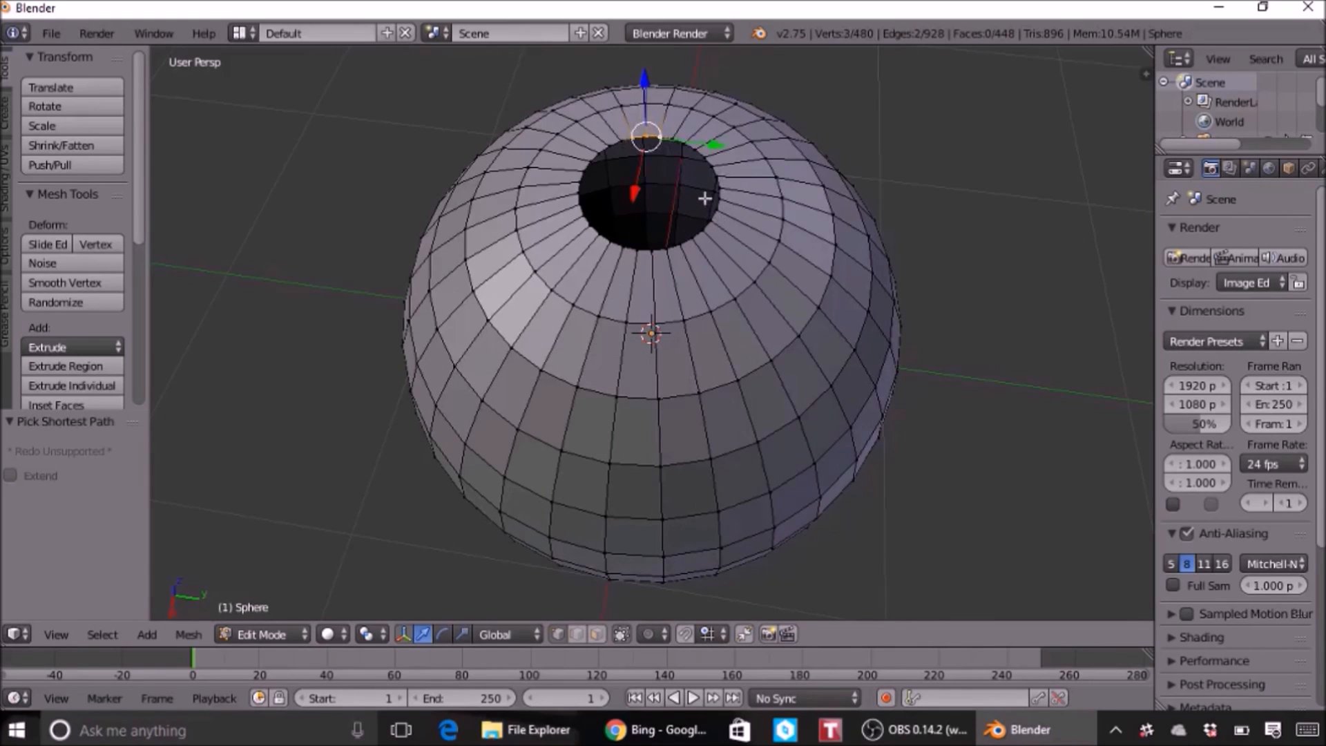
{"action": "right_click", "coordinate": [712, 163], "text": "alt"}
{"action": "middle_click_drag", "start_coordinate": [683, 363], "coordinate": [673, 145]}
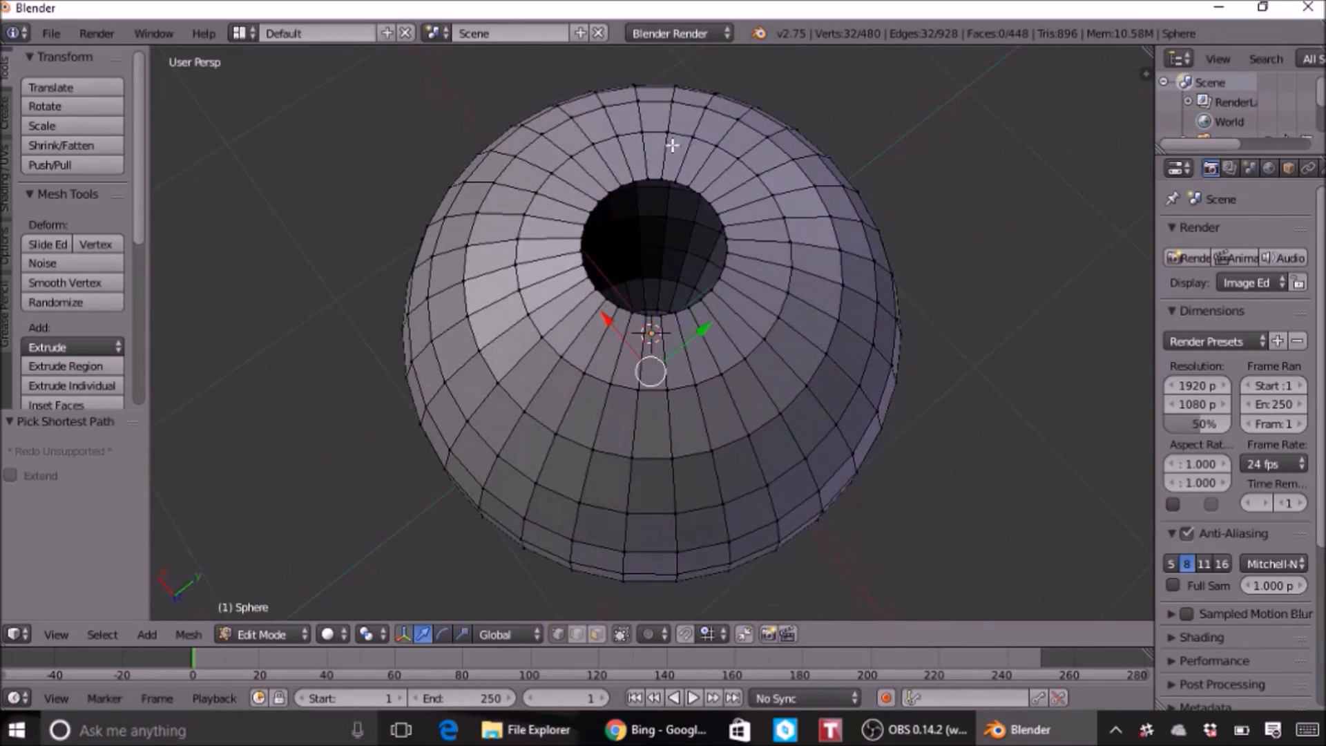
{"action": "right_click", "coordinate": [642, 181], "text": "alt+shift"}
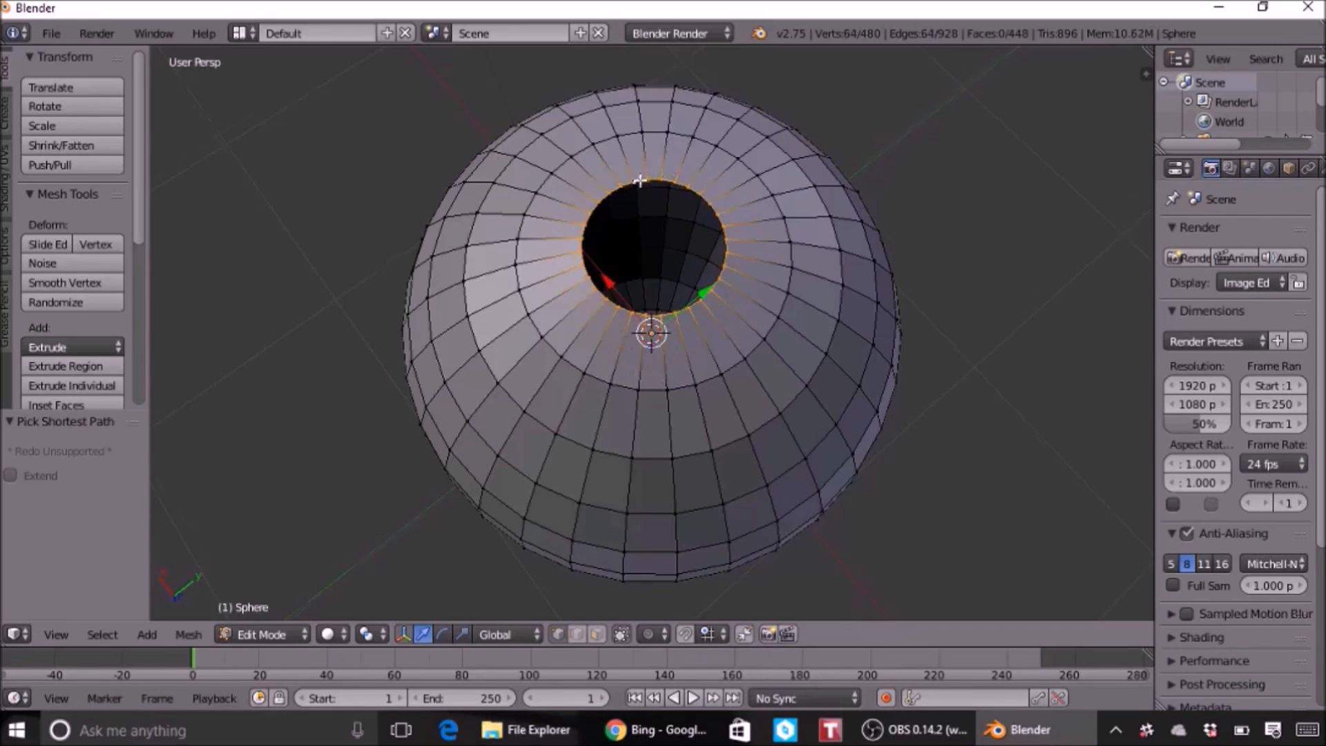
- Extrude both opening loops inward twice, scaling with Z locked, the second time by about 0.459, to nearly close the poles
{"action": "middle_click_drag", "start_coordinate": [642, 181], "coordinate": [684, 553]}
{"action": "scroll", "coordinate": [730, 231], "scroll_direction": "down", "scroll_amount": 2}
{"action": "key", "text": "e"}
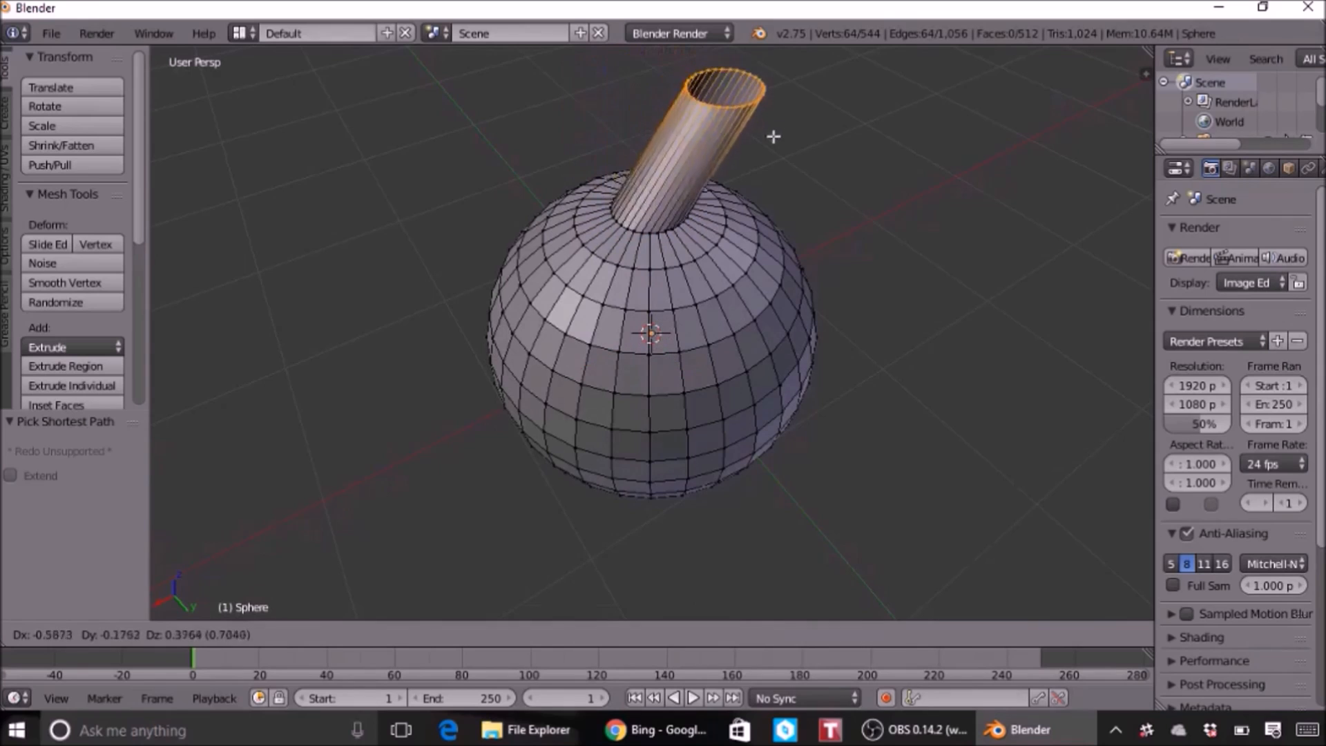
{"action": "left_click", "coordinate": [695, 187]}
{"action": "key", "text": "s"}
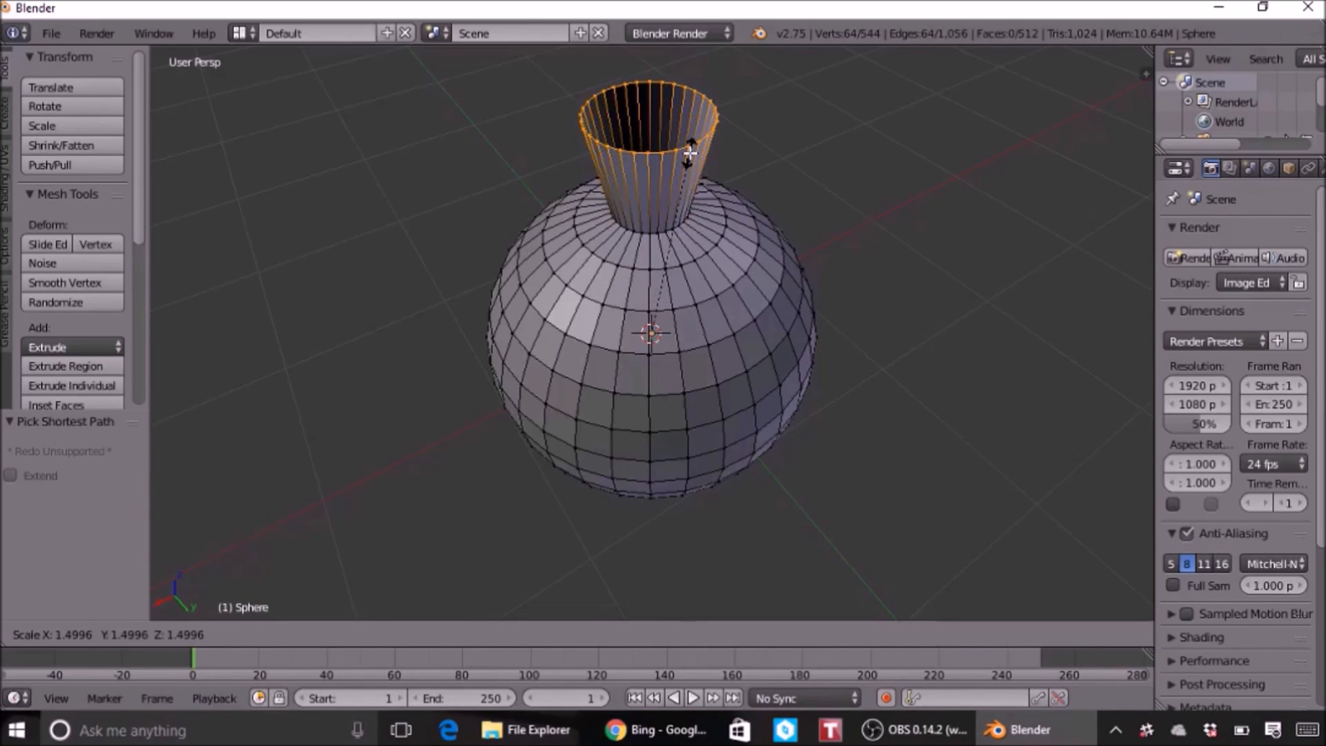
{"action": "key", "text": "shift+z"}
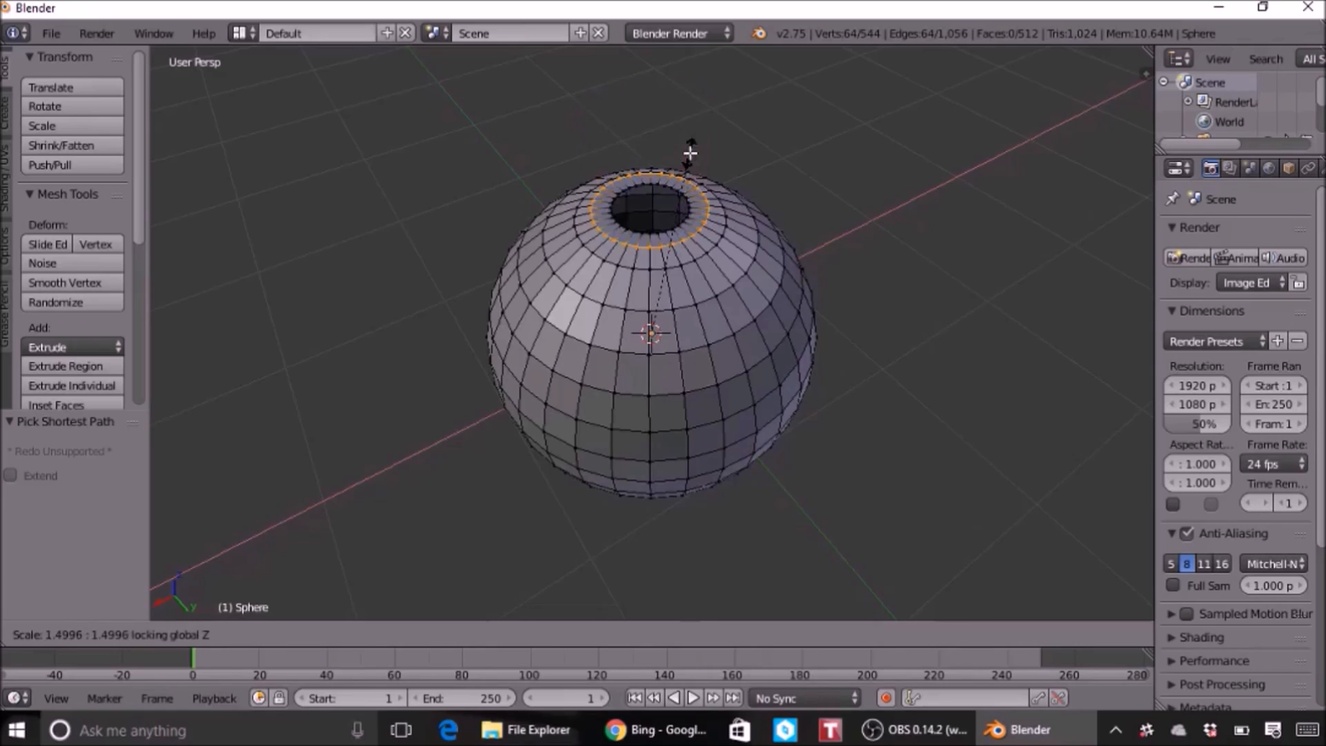
{"action": "left_click", "coordinate": [637, 288]}
{"action": "middle_click_drag", "start_coordinate": [651, 314], "coordinate": [666, 194]}
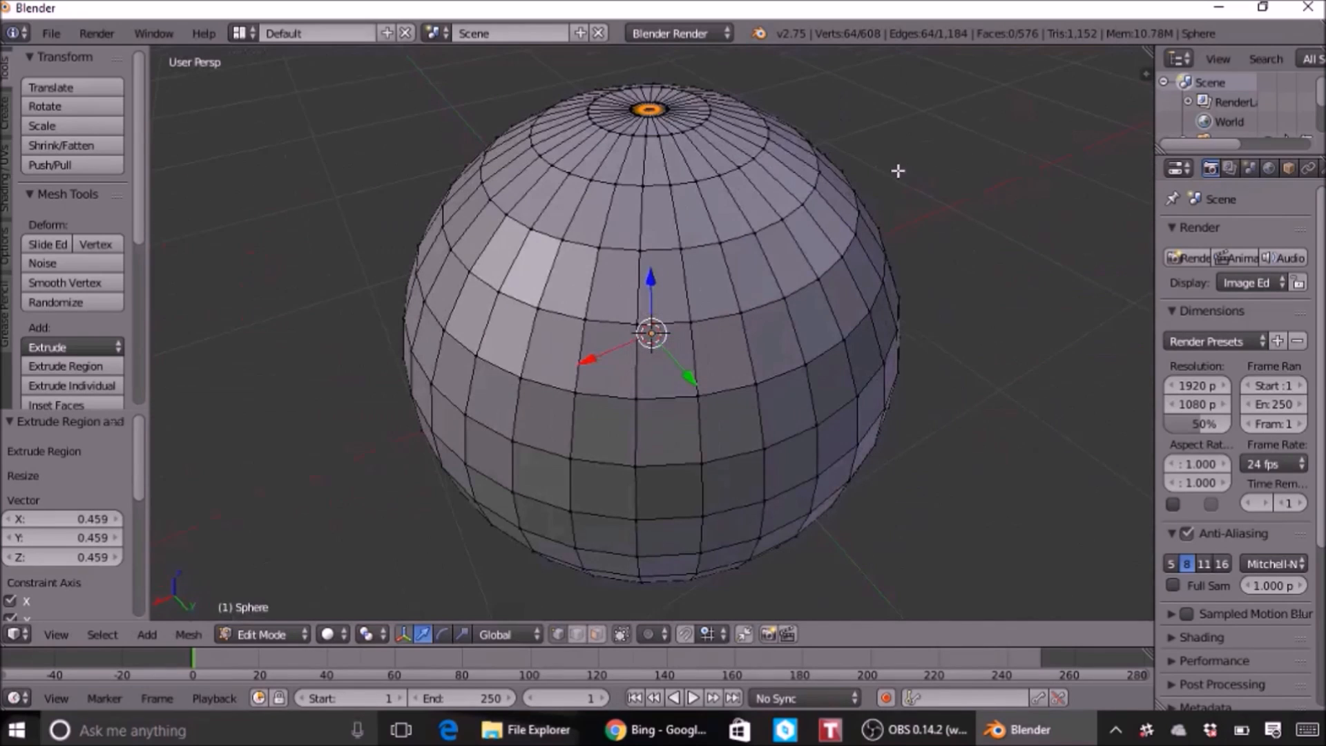
{"action": "left_click", "coordinate": [897, 169]}
- Mark one vertical edge loop running from pole to pole as a seam
{"action": "right_click", "coordinate": [685, 278], "text": "alt"}
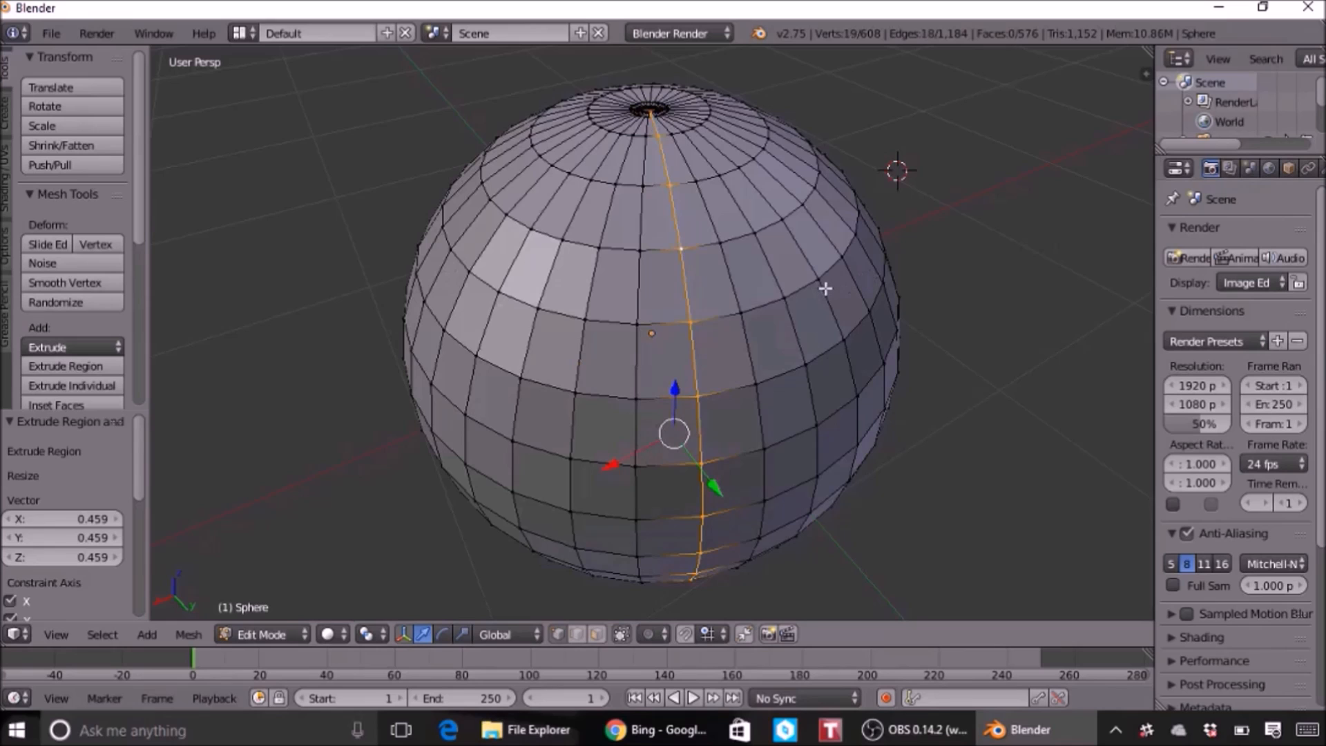
{"action": "key", "text": "ctrl+e"}
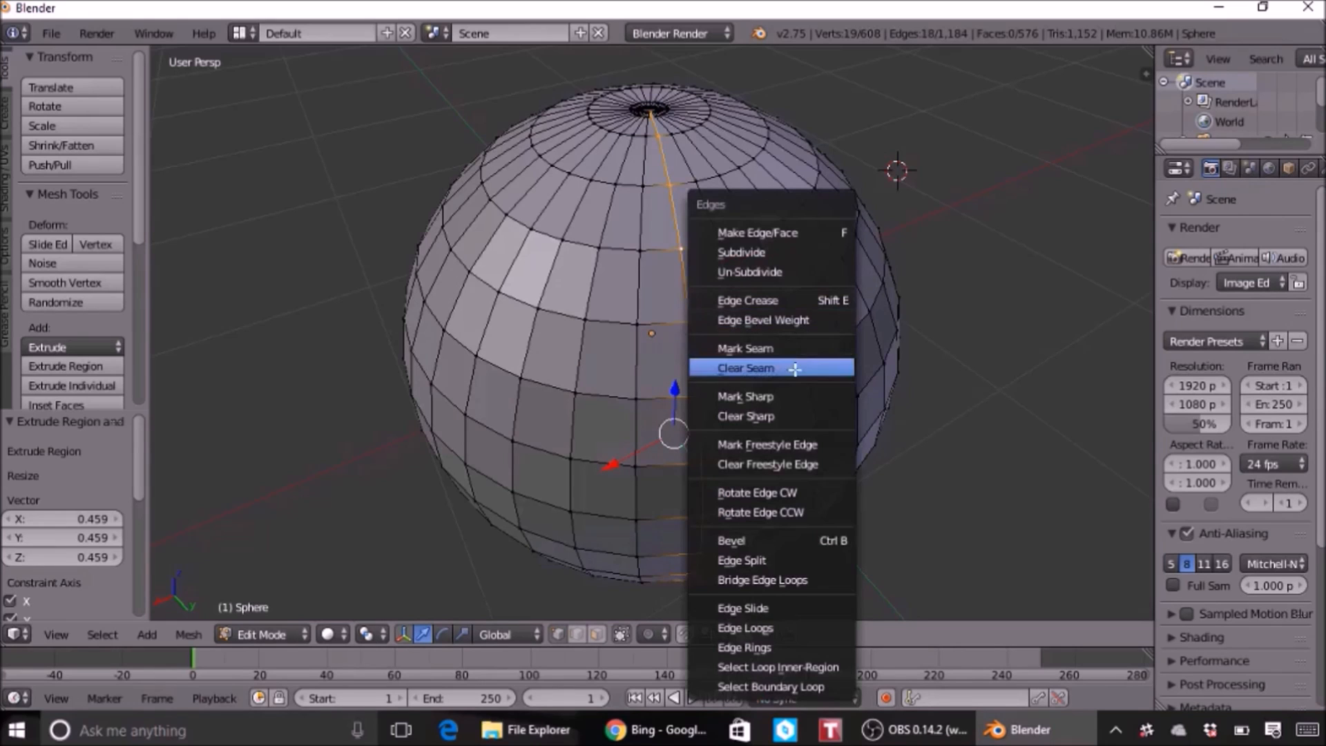
{"action": "left_click", "coordinate": [793, 346]}
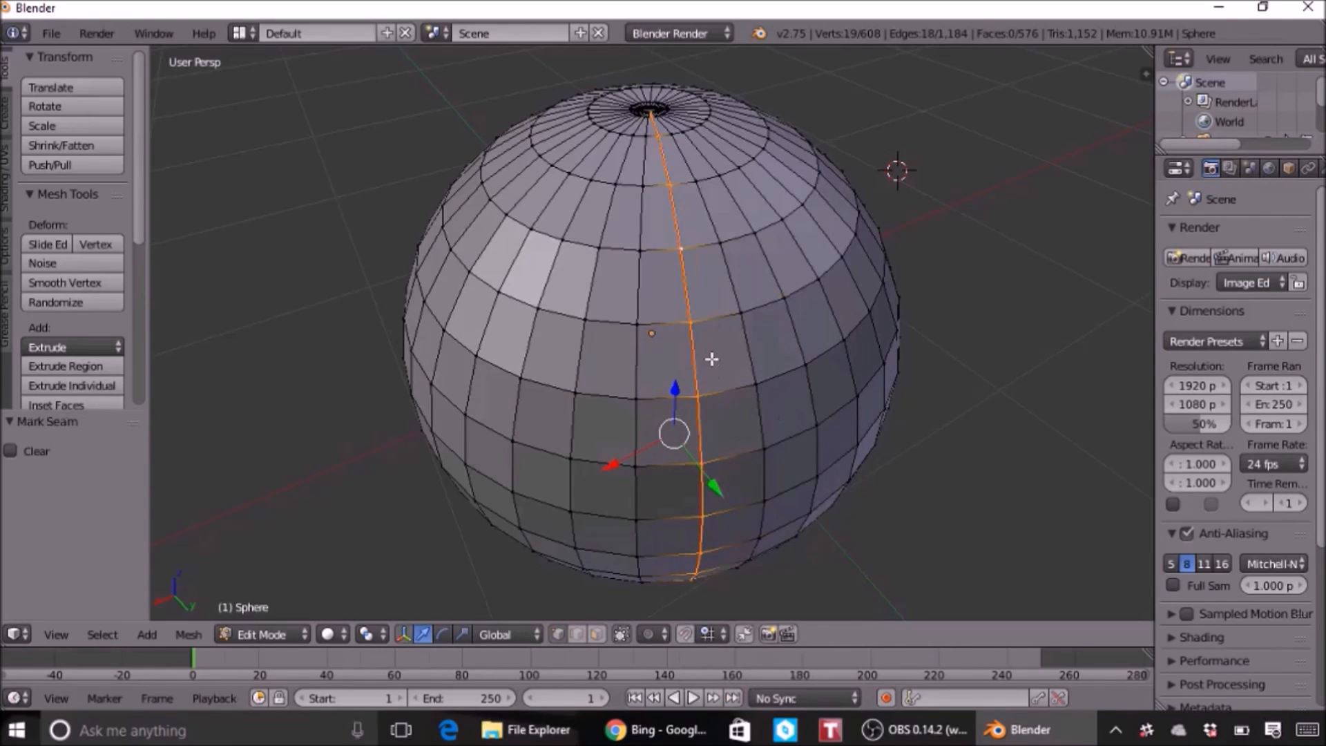
- Select the whole mesh and split the 3D view, turning the new area into a UV/Image Editor
{"action": "key", "text": "a"}
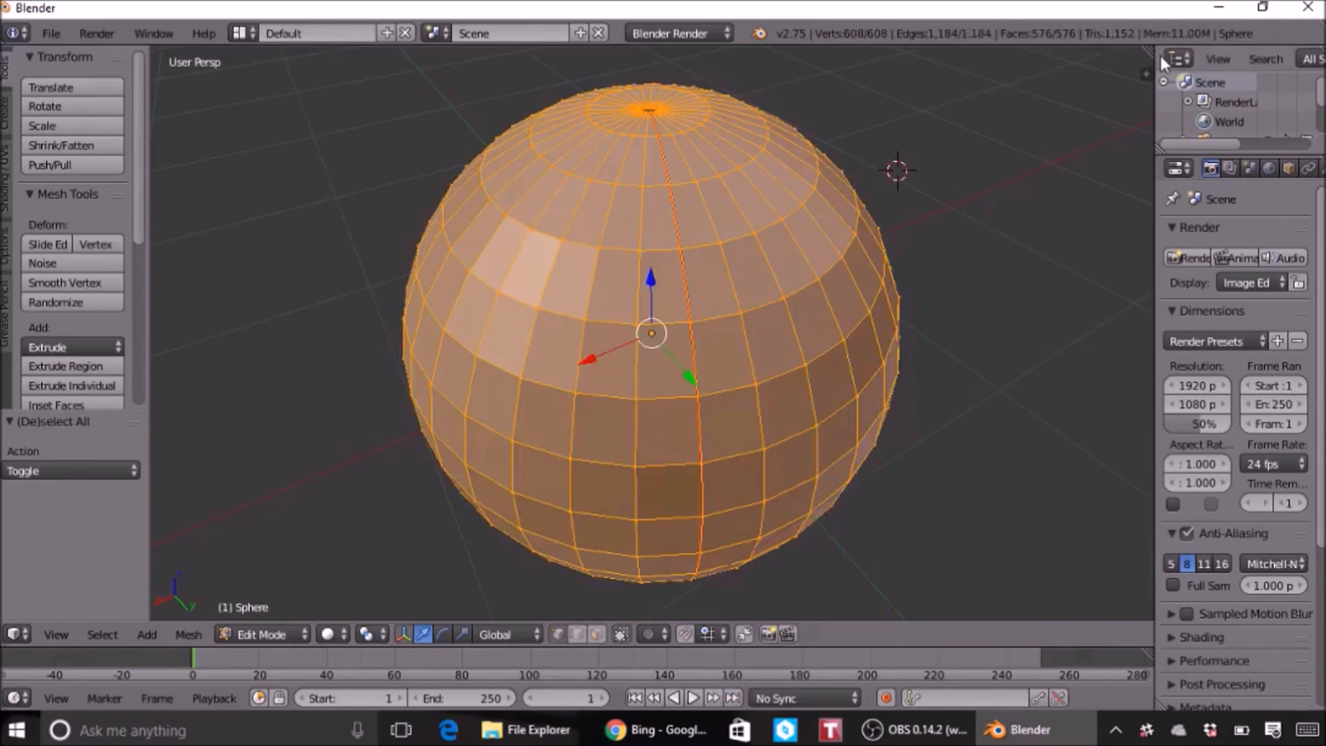
{"action": "left_click_drag", "start_coordinate": [1156, 58], "coordinate": [453, 139]}
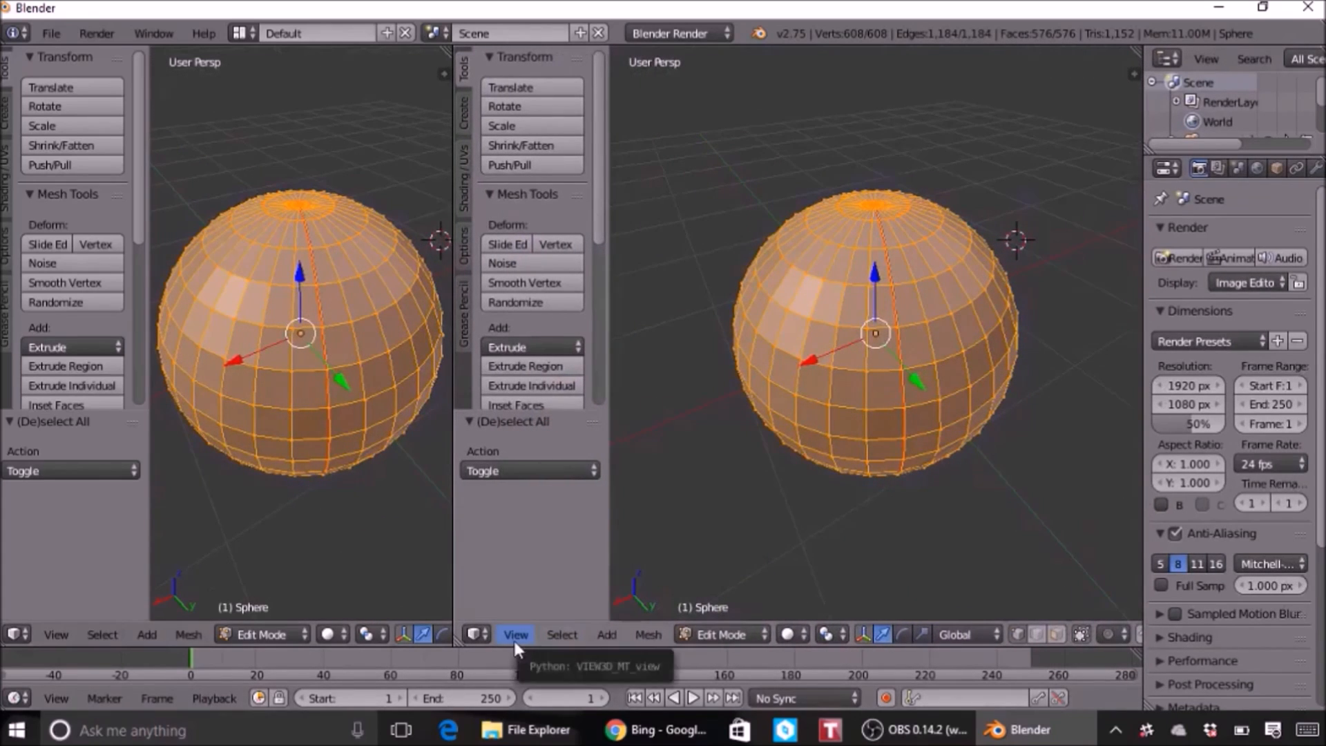
{"action": "left_click", "coordinate": [478, 636]}
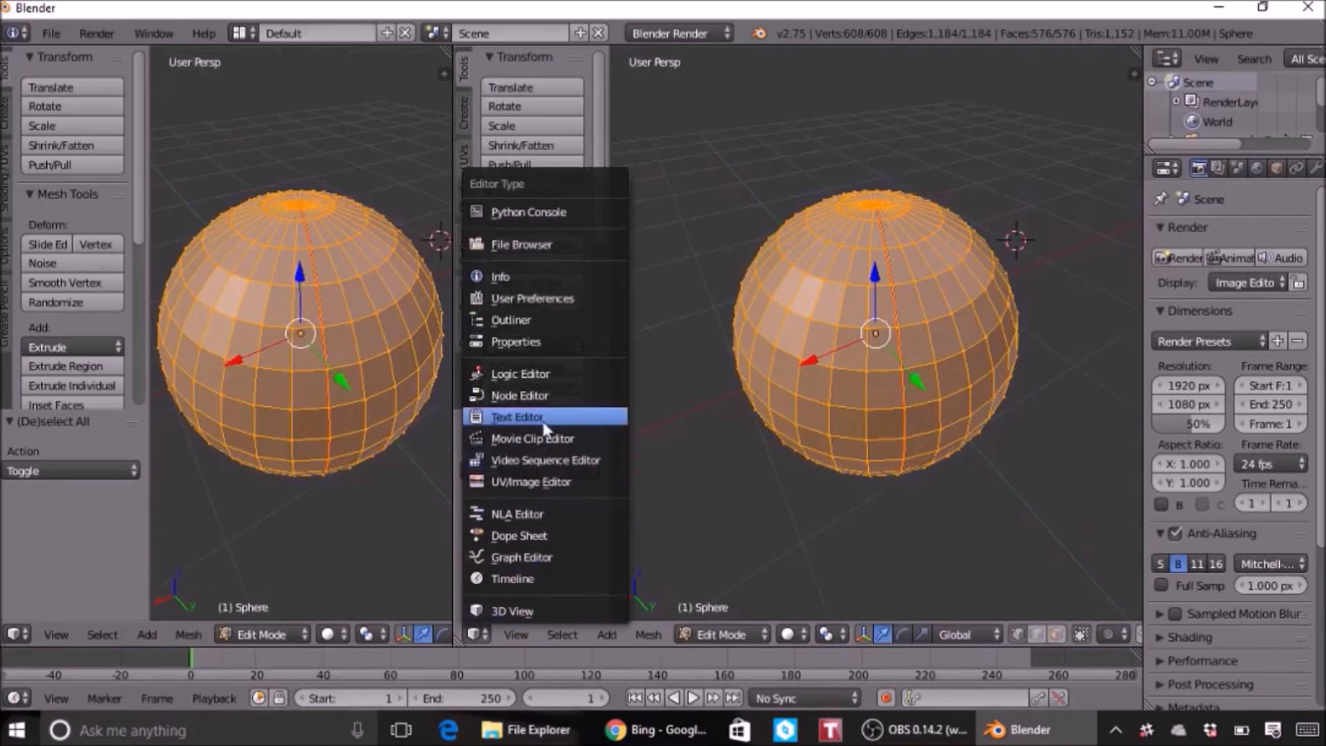
{"action": "left_click", "coordinate": [546, 482]}
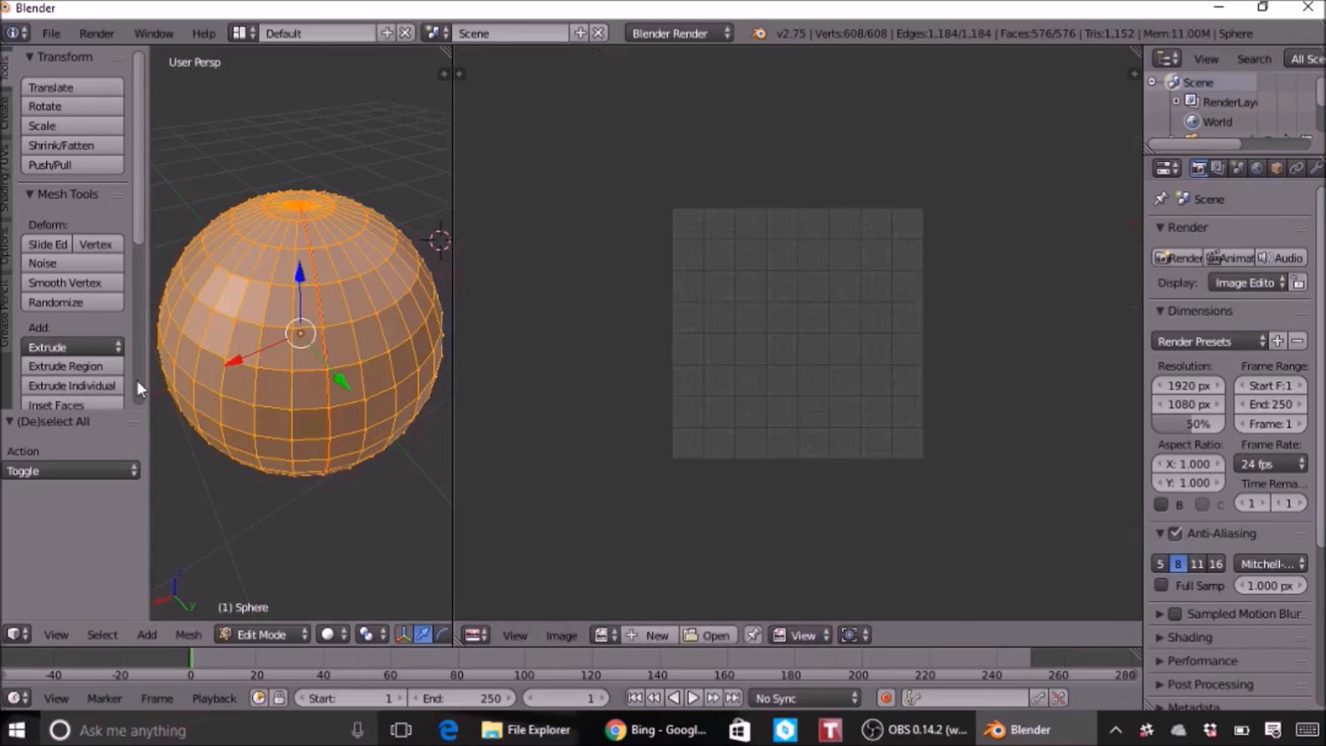
- Unwrap the sphere with Sphere Projection, using the Align to Object direction and Scale to Bounds
{"action": "key", "text": "u"}
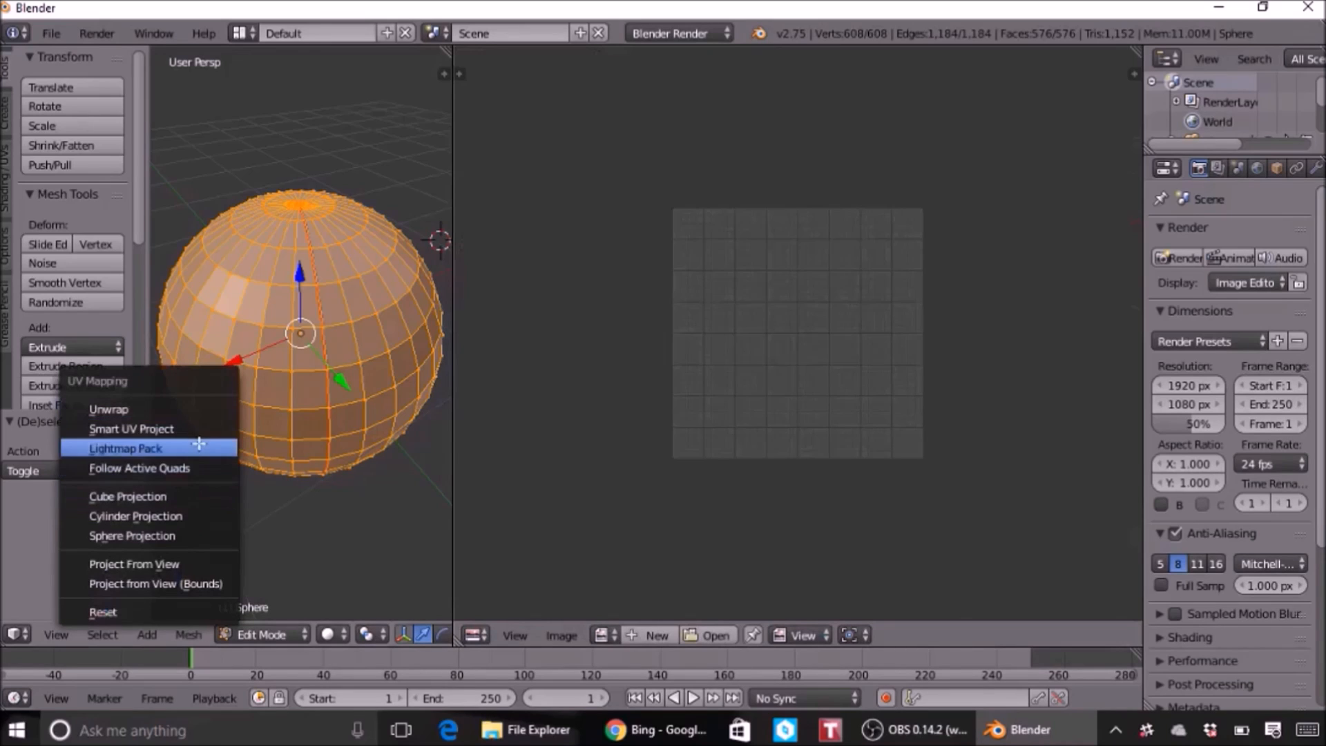
{"action": "left_click", "coordinate": [194, 536]}
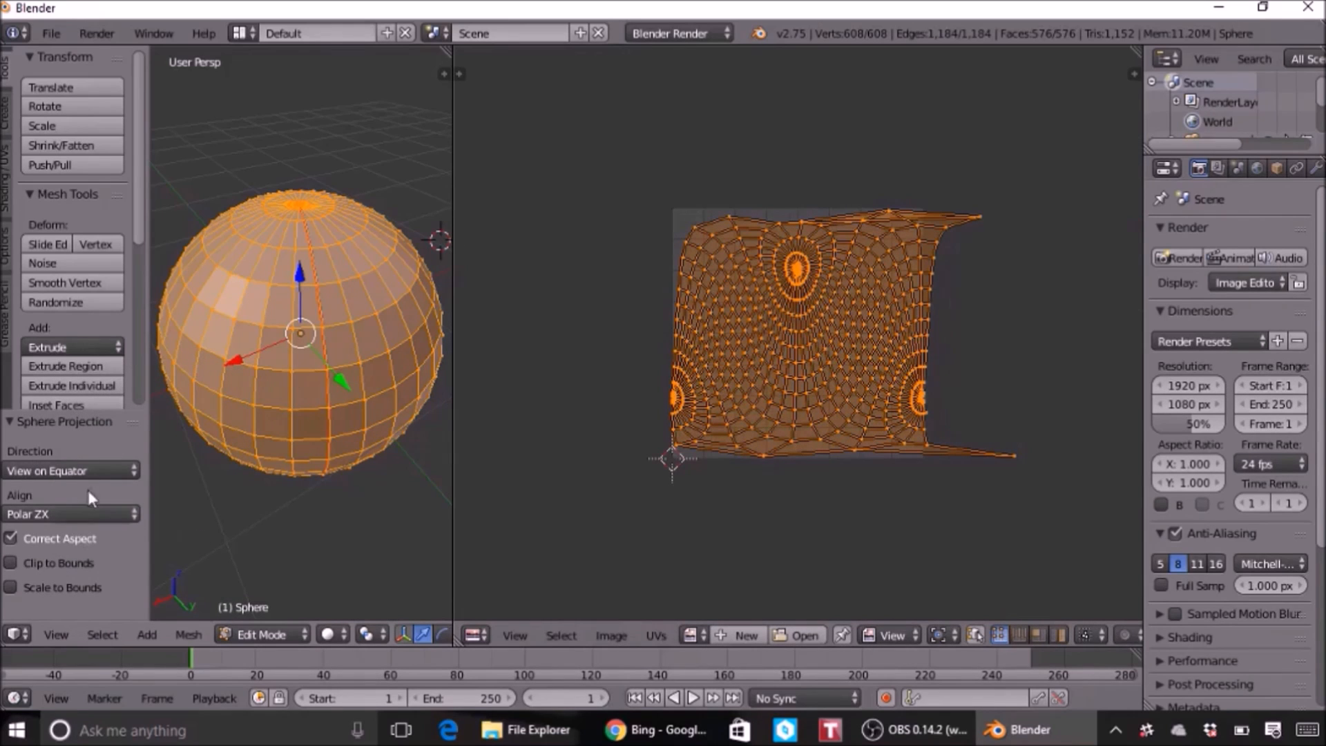
{"action": "left_click", "coordinate": [97, 466]}
{"action": "left_click", "coordinate": [105, 405]}
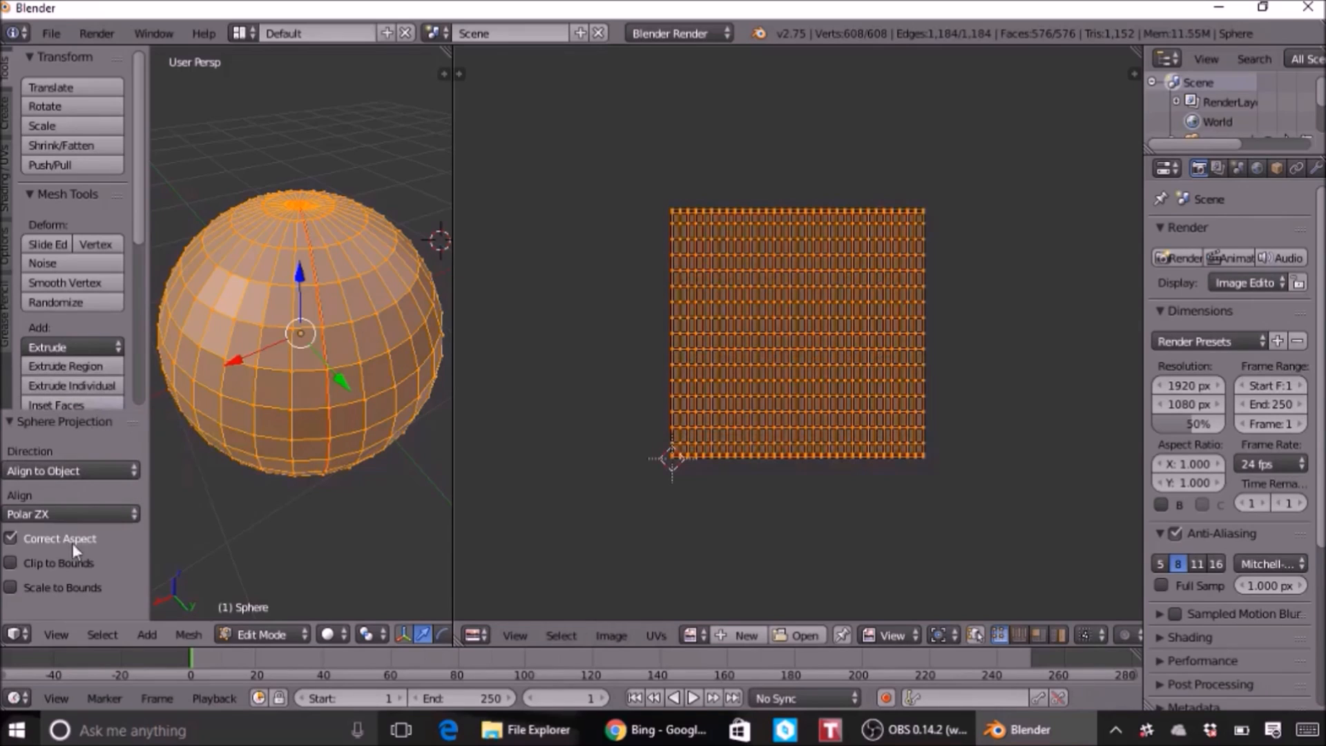
{"action": "left_click", "coordinate": [64, 590]}
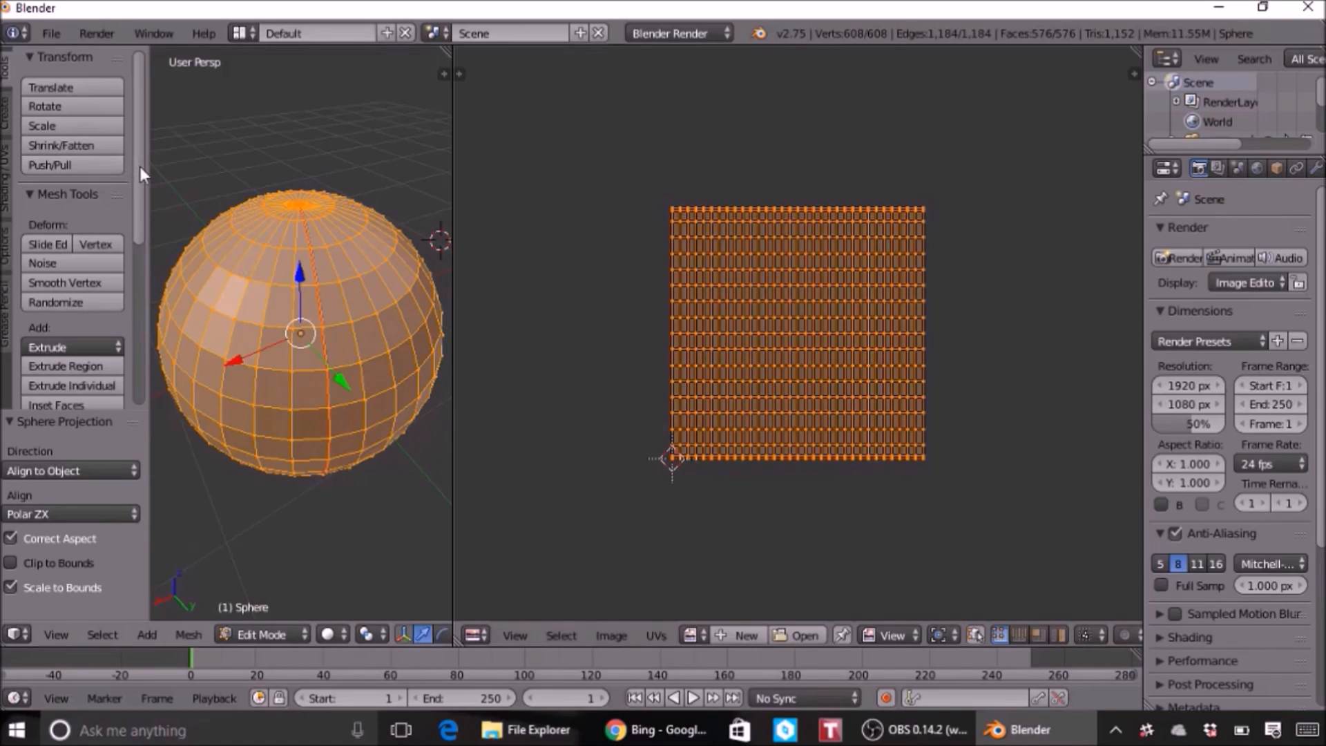
- Recalculate the sphere's normals and flip their direction so the faces point inward
{"action": "scroll", "coordinate": [142, 207], "scroll_direction": "down", "scroll_amount": 10}
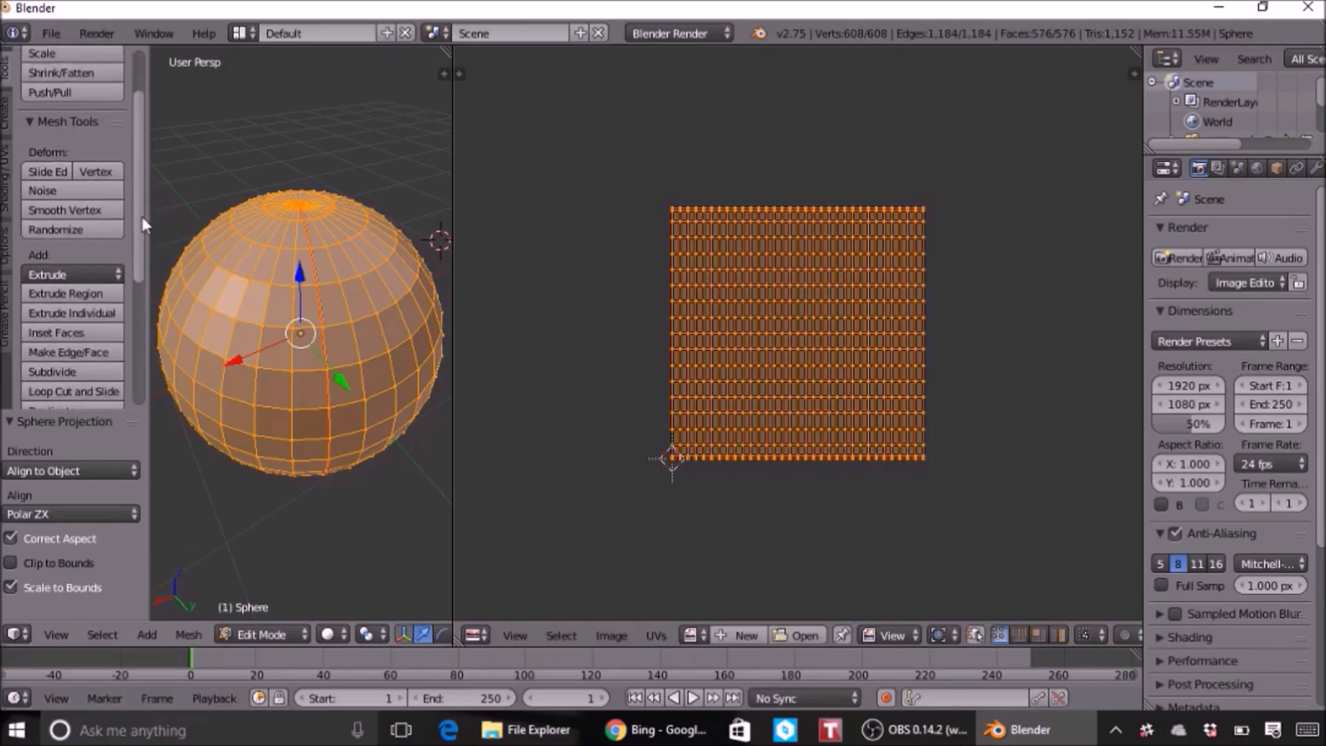
{"action": "scroll", "coordinate": [116, 314], "scroll_direction": "up", "scroll_amount": 10}
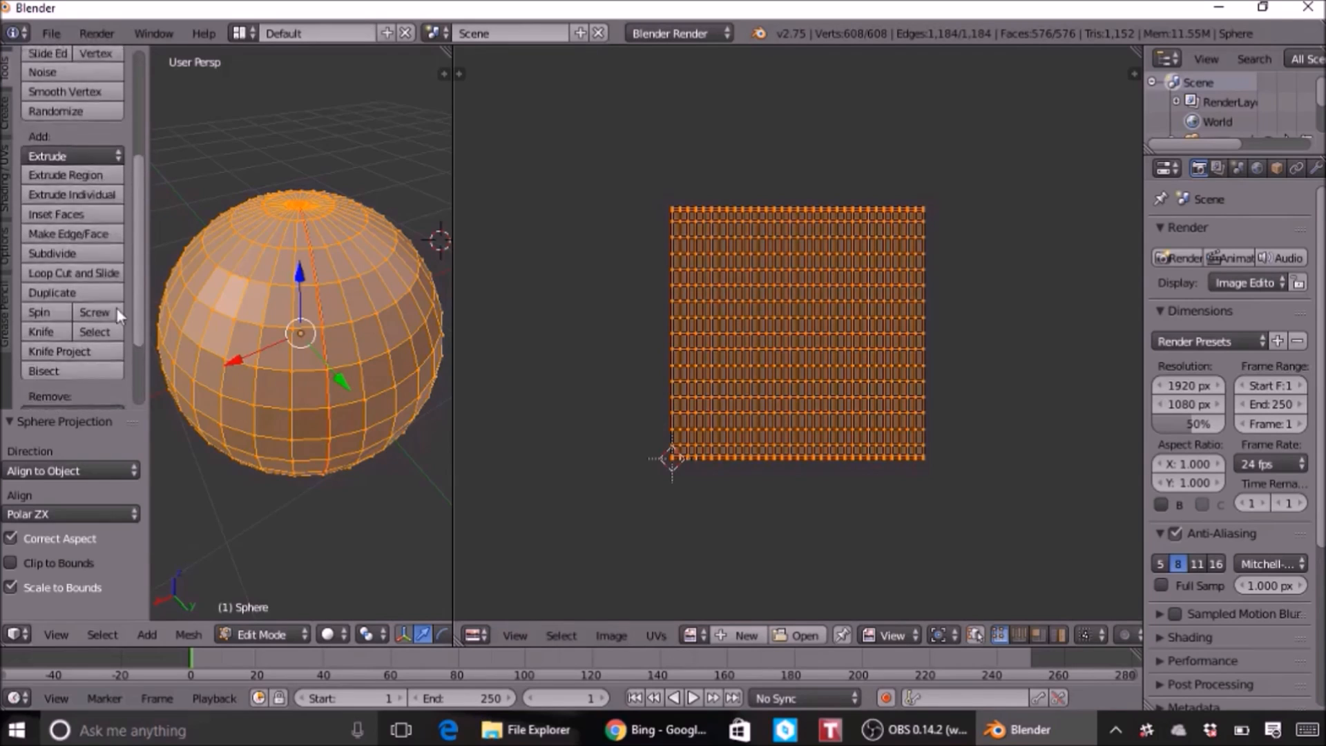
{"action": "left_click", "coordinate": [4, 185]}
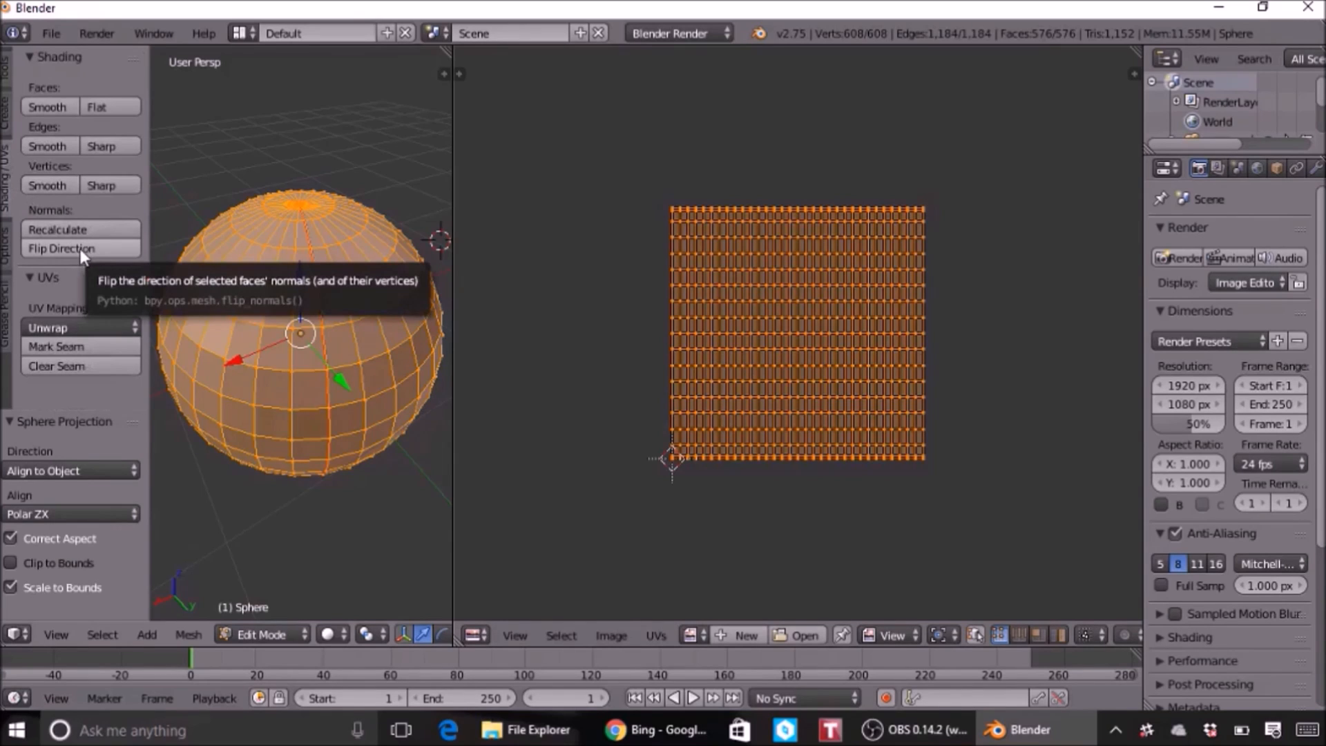
{"action": "left_click", "coordinate": [83, 230]}
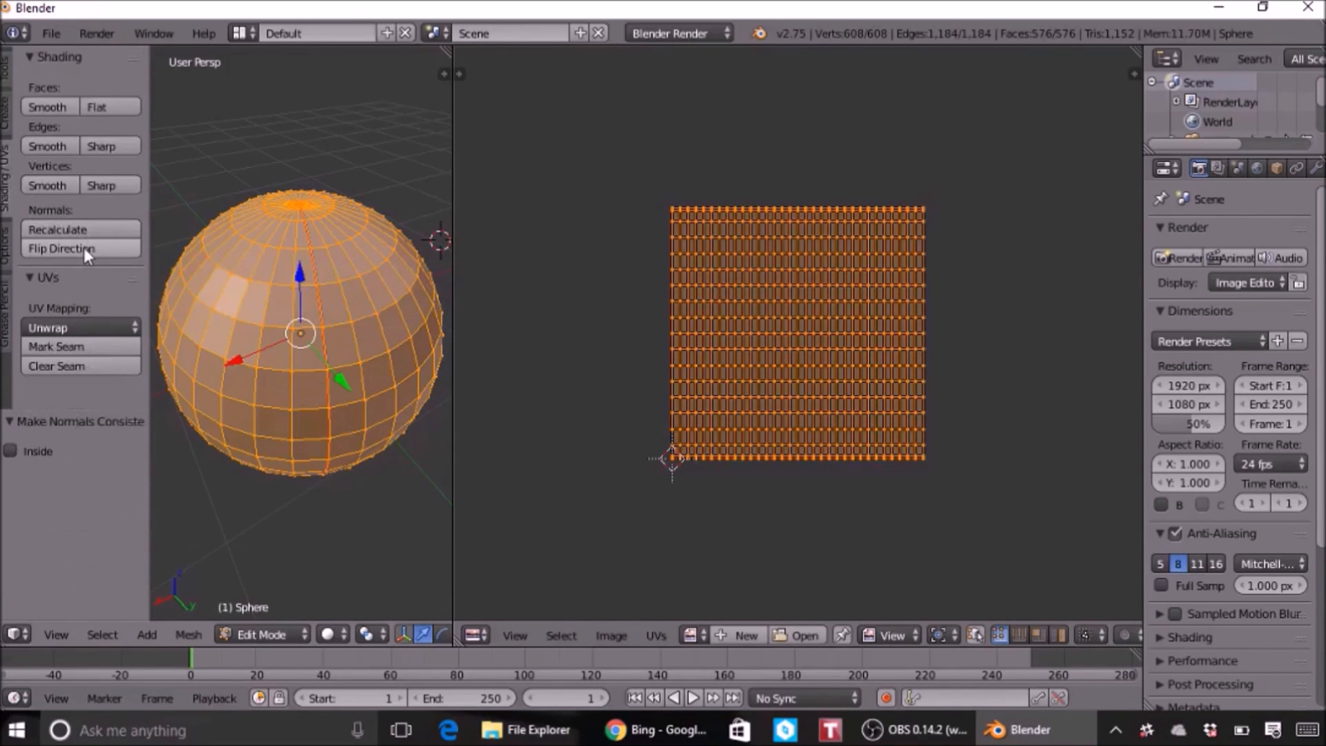
{"action": "left_click", "coordinate": [83, 250]}
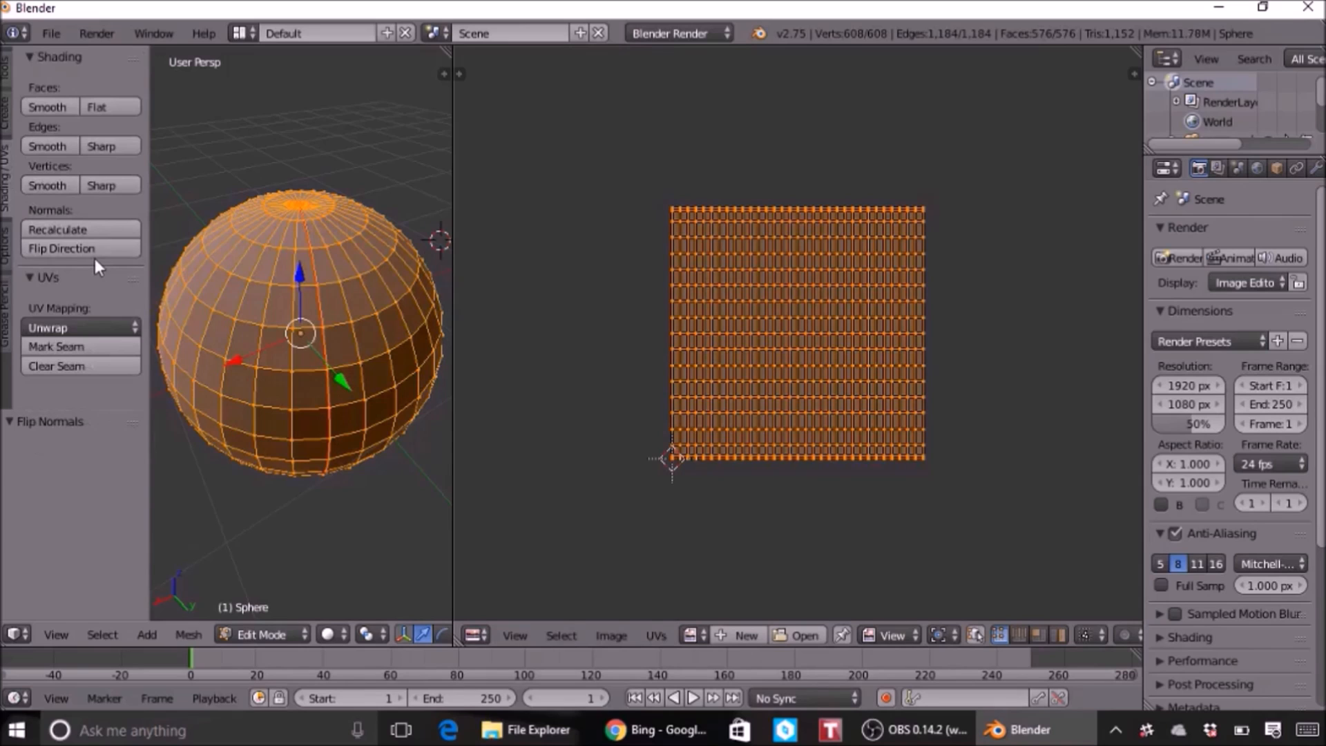
{"action": "left_click", "coordinate": [65, 237]}
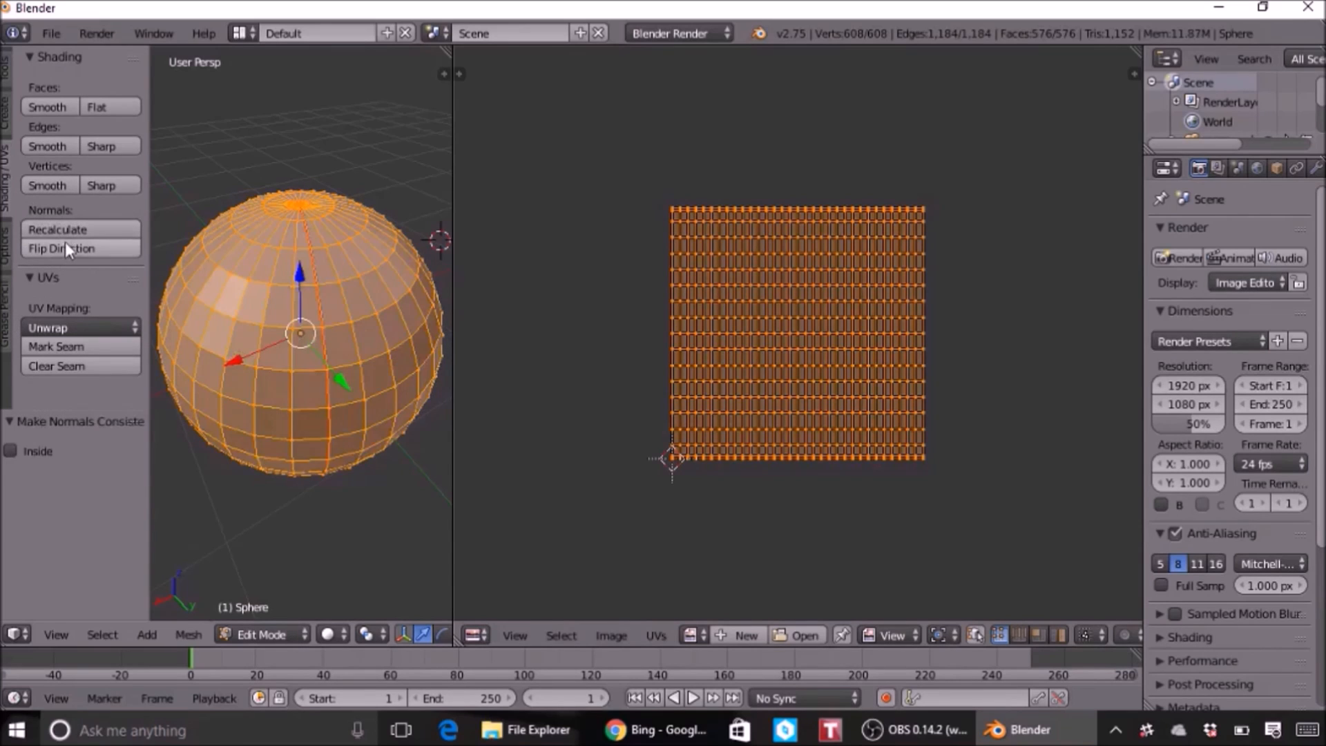
{"action": "left_click", "coordinate": [65, 251]}
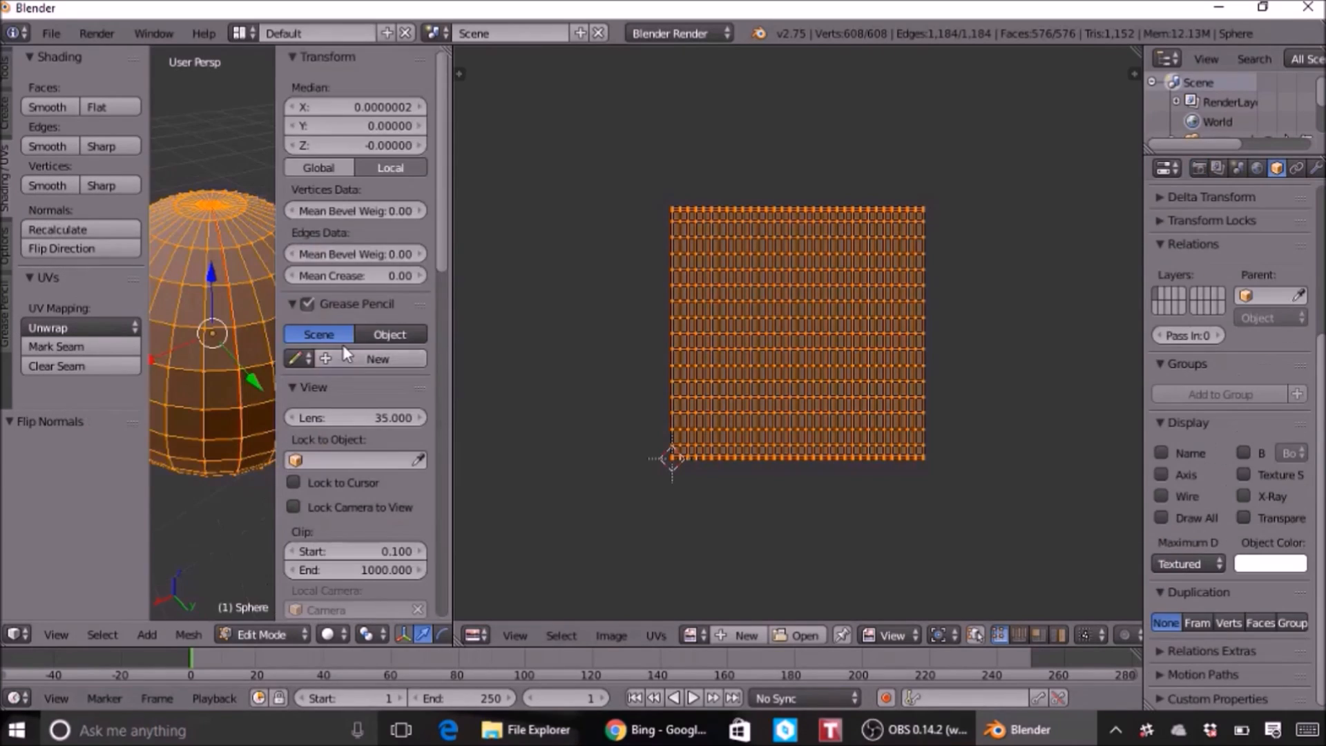
- Widen the 3D view and turn on the display of the sphere's vertex normals in the mesh display settings
{"action": "scroll", "coordinate": [346, 347], "scroll_direction": "down", "scroll_amount": 5}
{"action": "left_click_drag", "start_coordinate": [453, 355], "coordinate": [848, 359]}
{"action": "scroll", "coordinate": [757, 466], "scroll_direction": "down", "scroll_amount": 10}
{"action": "left_click", "coordinate": [707, 373]}
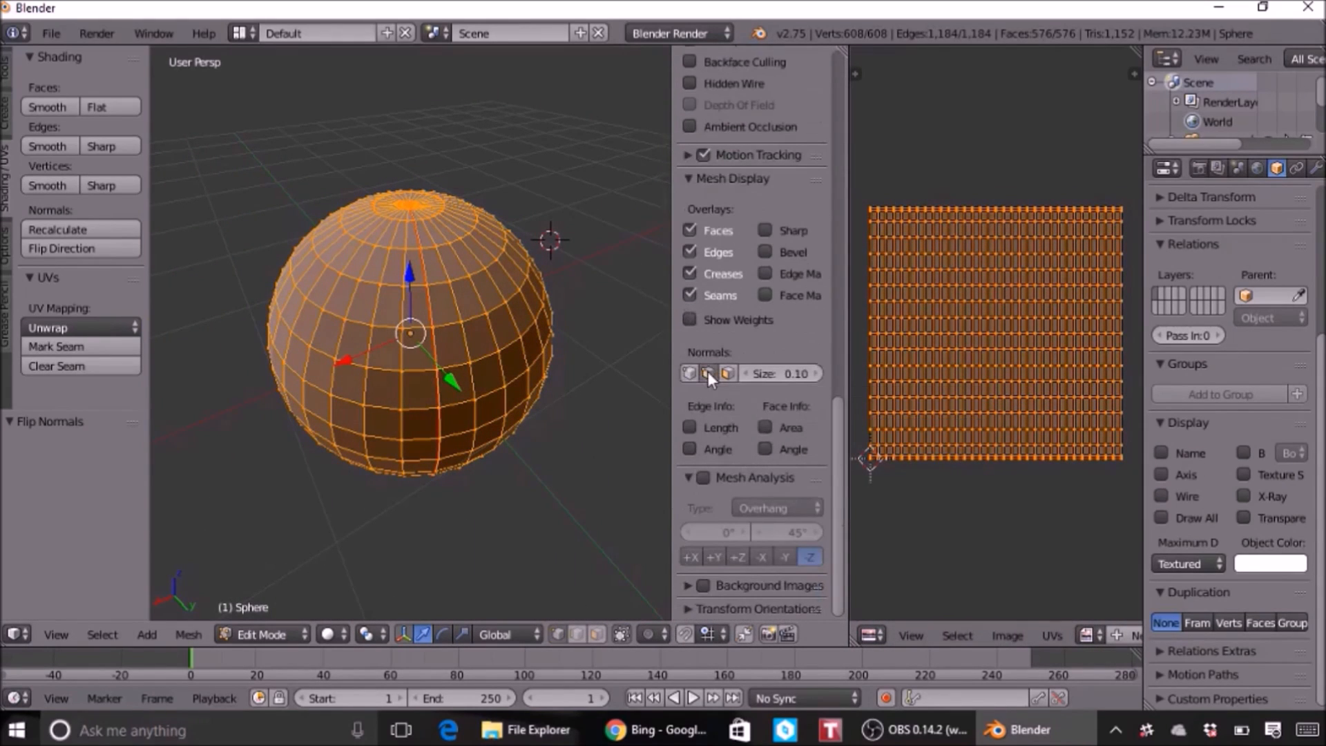
{"action": "left_click", "coordinate": [708, 373]}
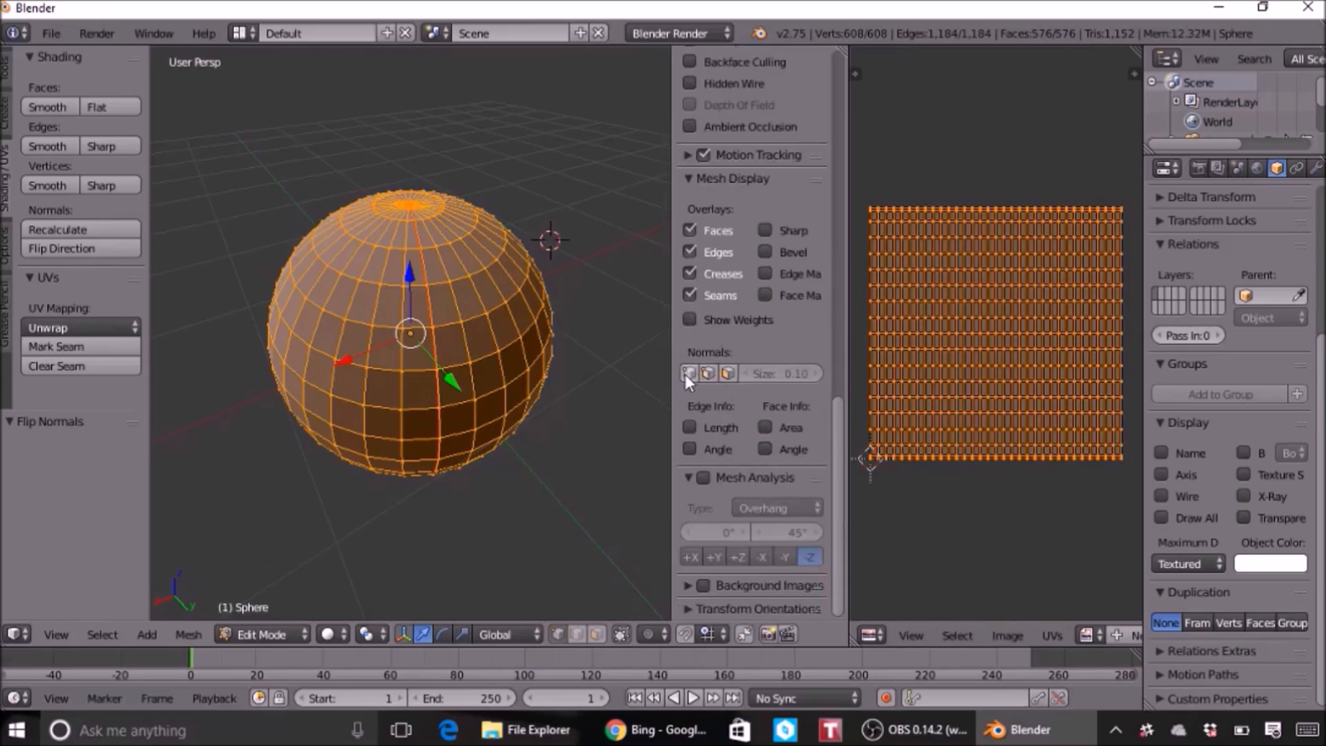
{"action": "left_click", "coordinate": [688, 373]}
{"action": "scroll", "coordinate": [688, 373], "scroll_direction": "up", "scroll_amount": 1}
- Flip the sphere's normals outward and back inward to compare their directions, and widen the 3D view further
{"action": "left_click", "coordinate": [72, 250]}
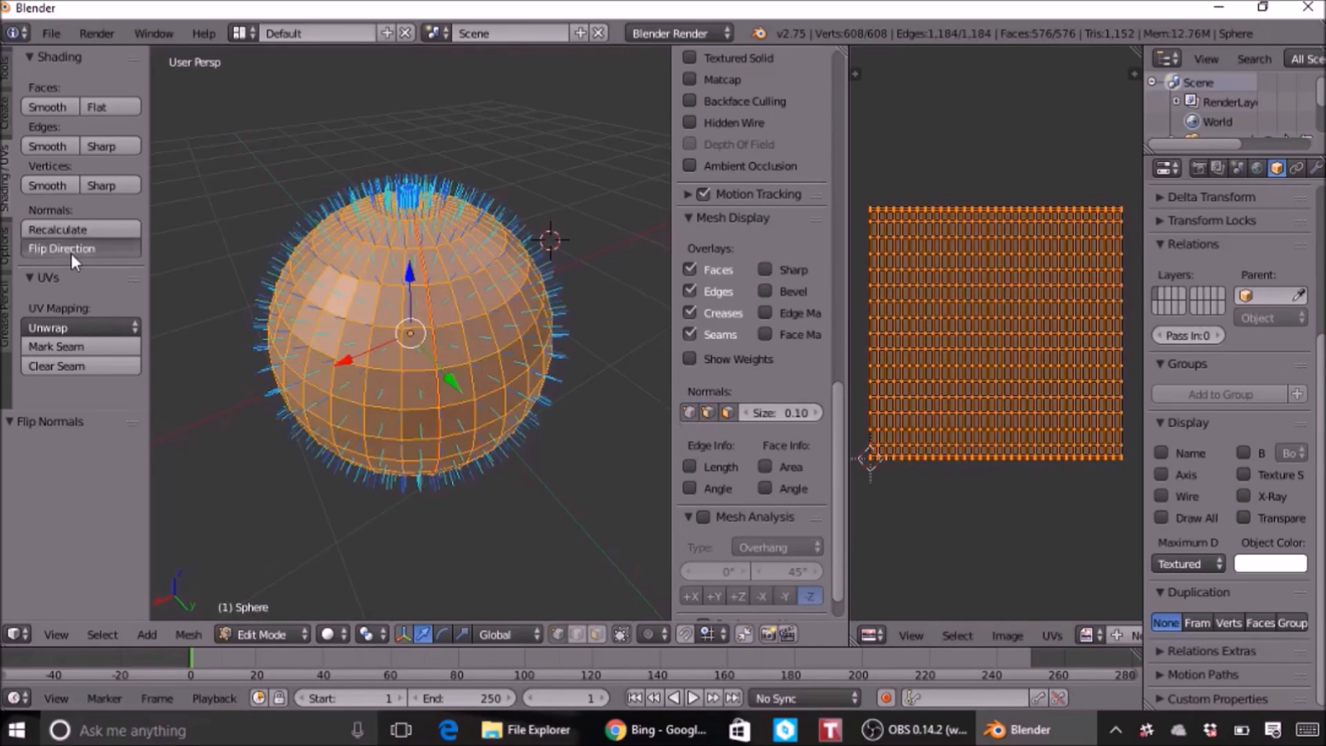
{"action": "left_click", "coordinate": [72, 253]}
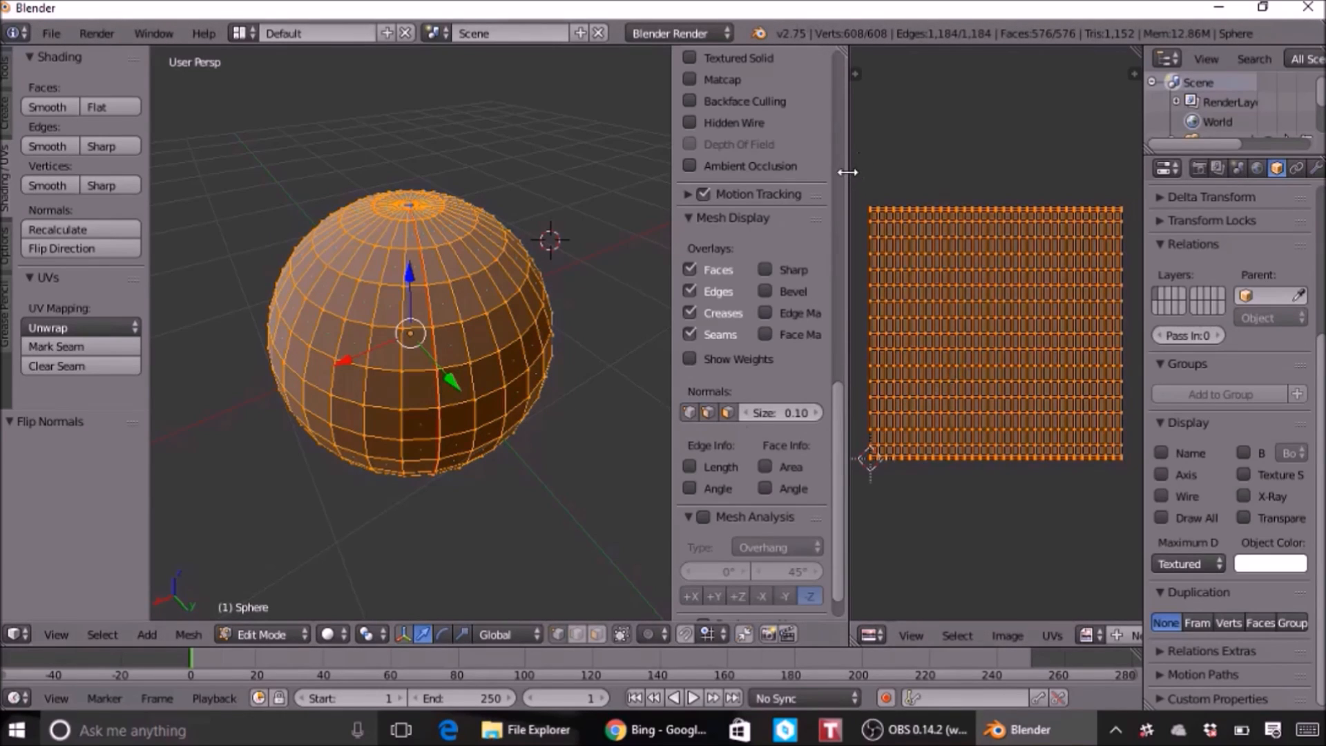
{"action": "left_click_drag", "start_coordinate": [850, 177], "coordinate": [916, 192]}
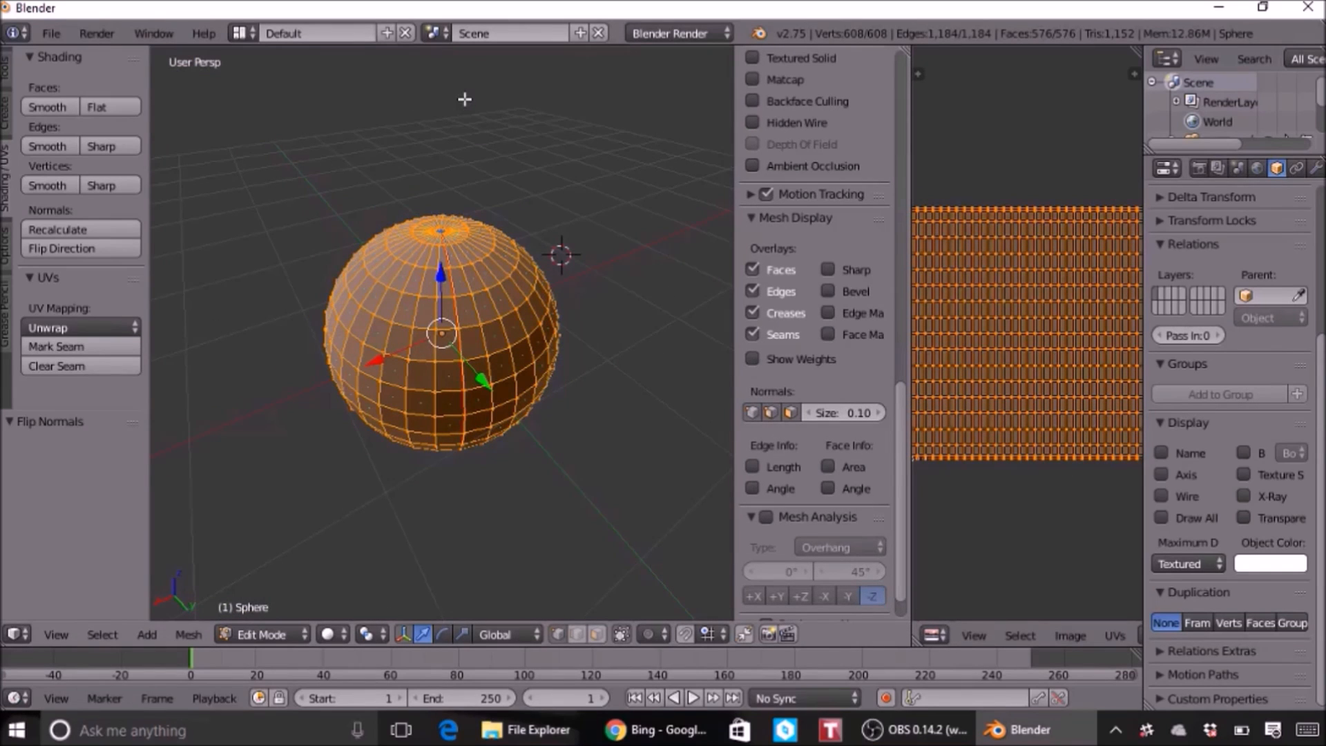
- Export the sphere as an OBJ file to the Documents folder, replacing the default file name with VideoSphere
{"action": "left_click", "coordinate": [51, 33]}
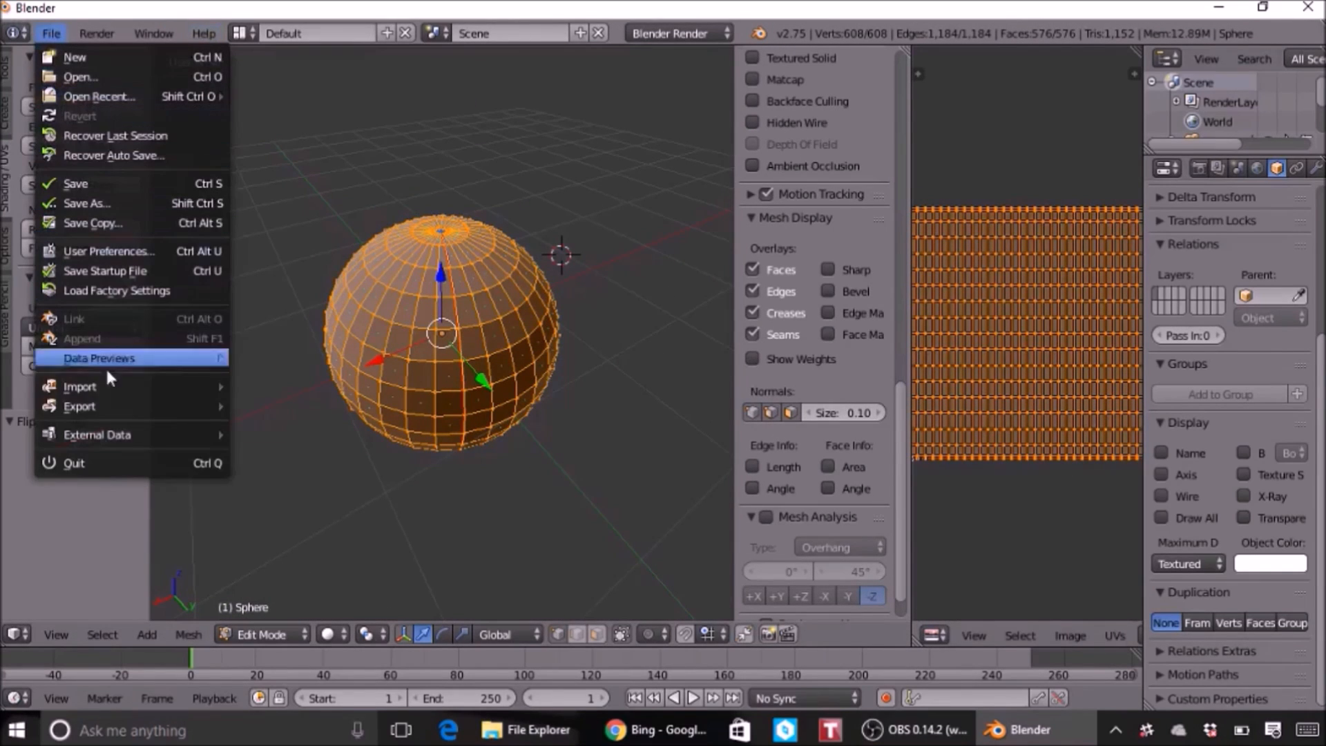
{"action": "mouse_move", "coordinate": [138, 406]}
{"action": "left_click", "coordinate": [304, 504]}
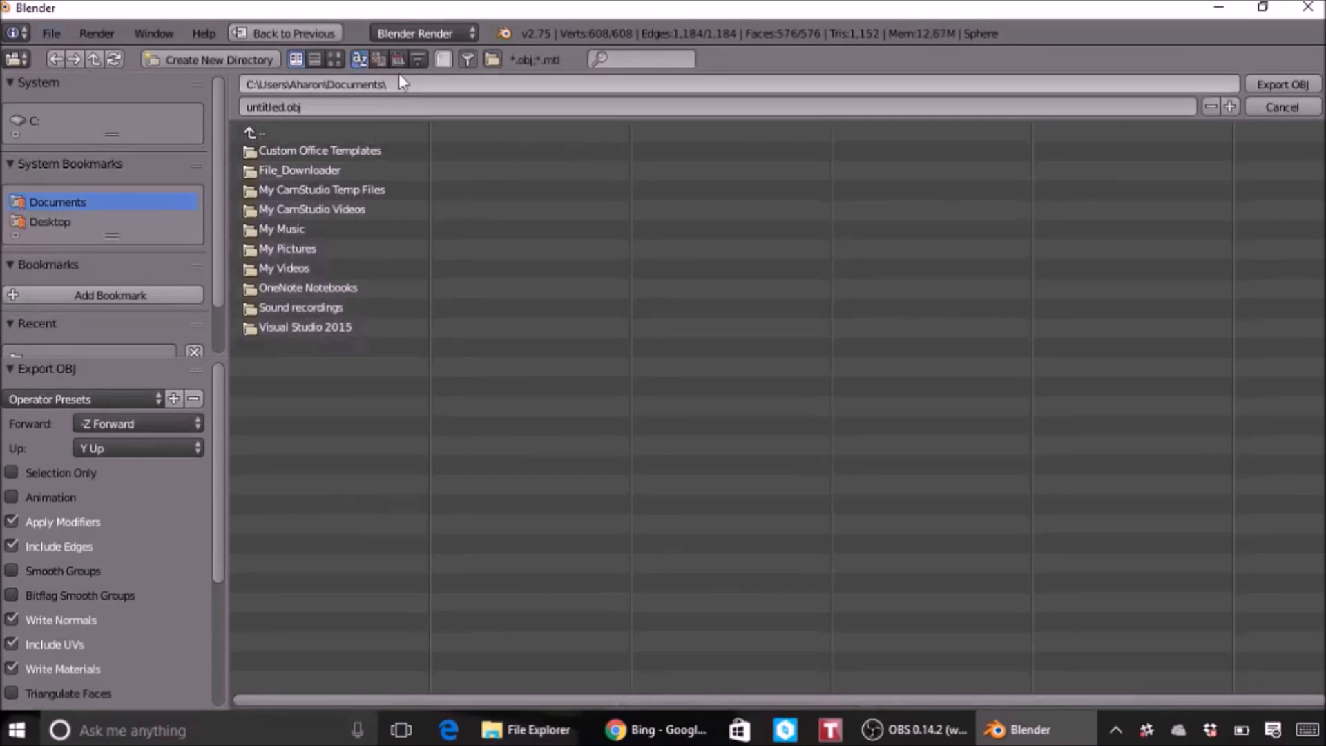
{"action": "left_click", "coordinate": [293, 107]}
{"action": "left_click_drag", "start_coordinate": [287, 107], "coordinate": [198, 99]}
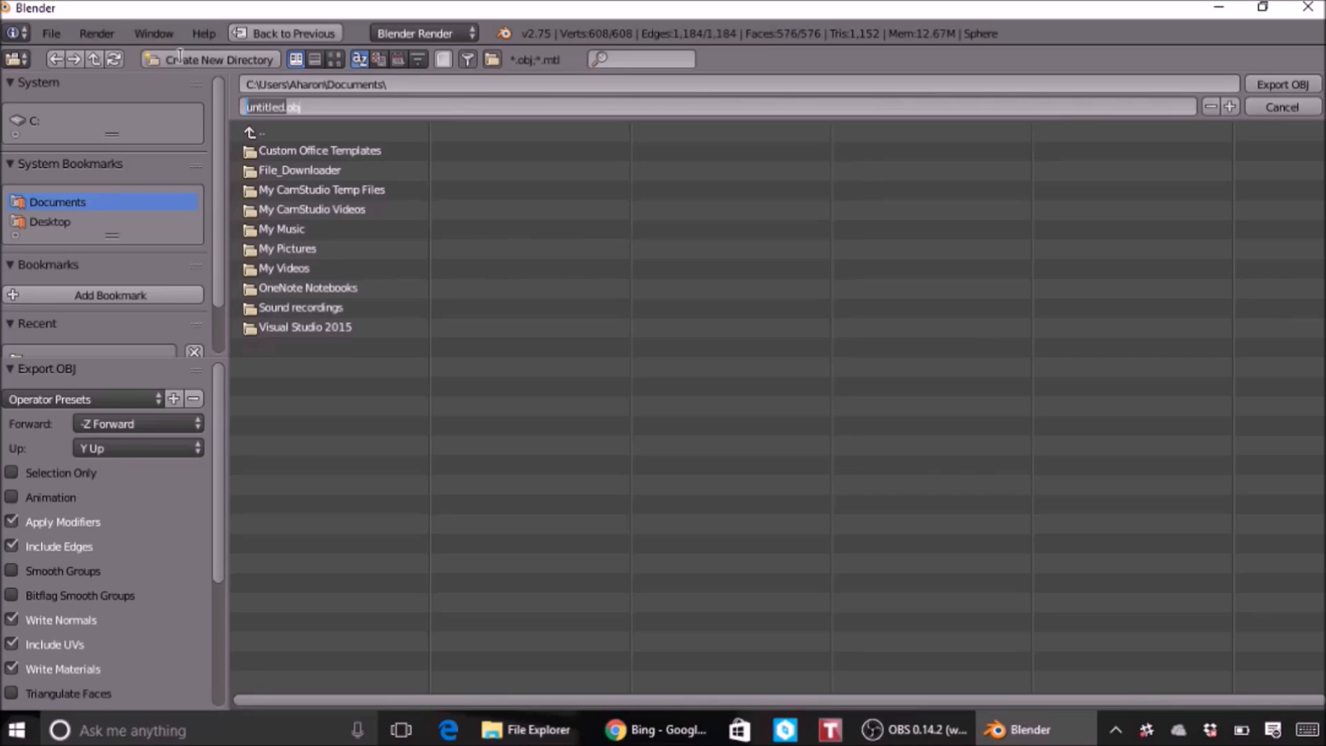
{"action": "key", "text": "BackSpace"}
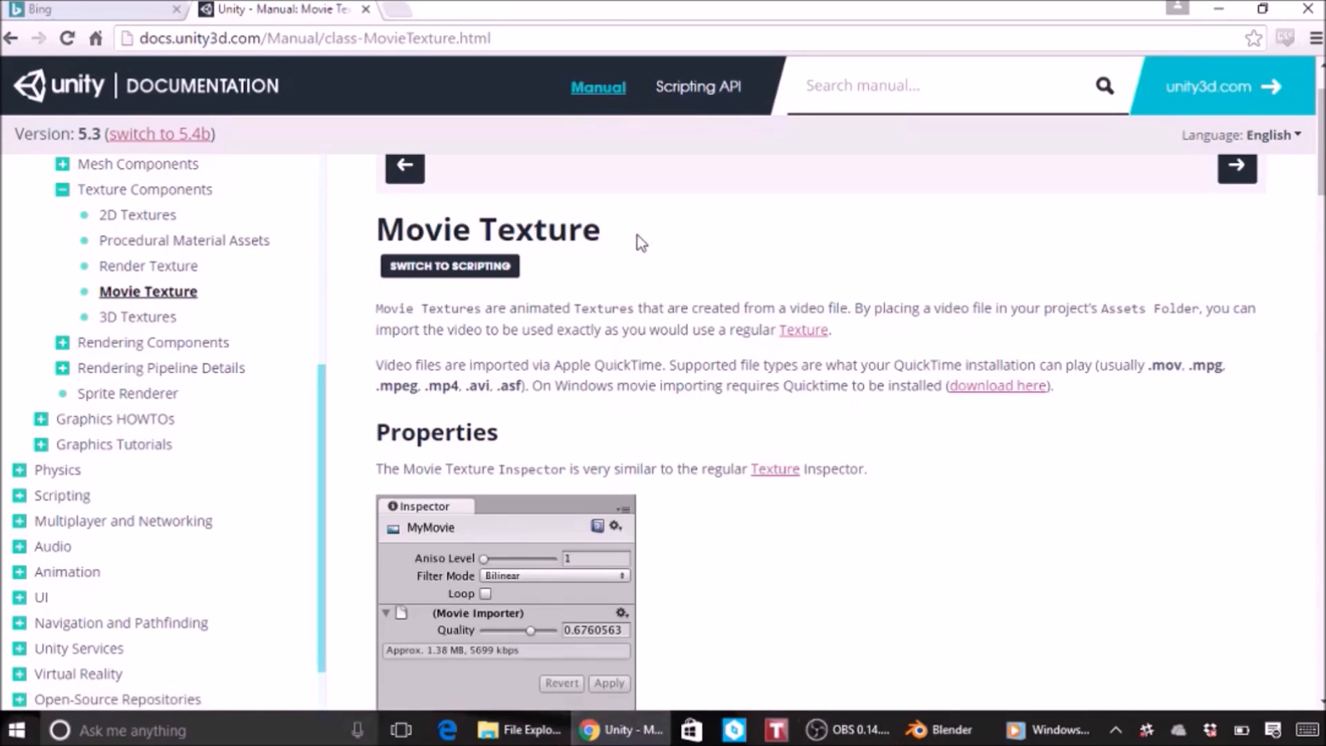
- In the browser, follow the QuickTime link on Unity's Movie Texture manual page and download QuickTime 7.7.9 for Windows
{"action": "scroll", "coordinate": [636, 243], "scroll_direction": "up", "scroll_amount": 2}
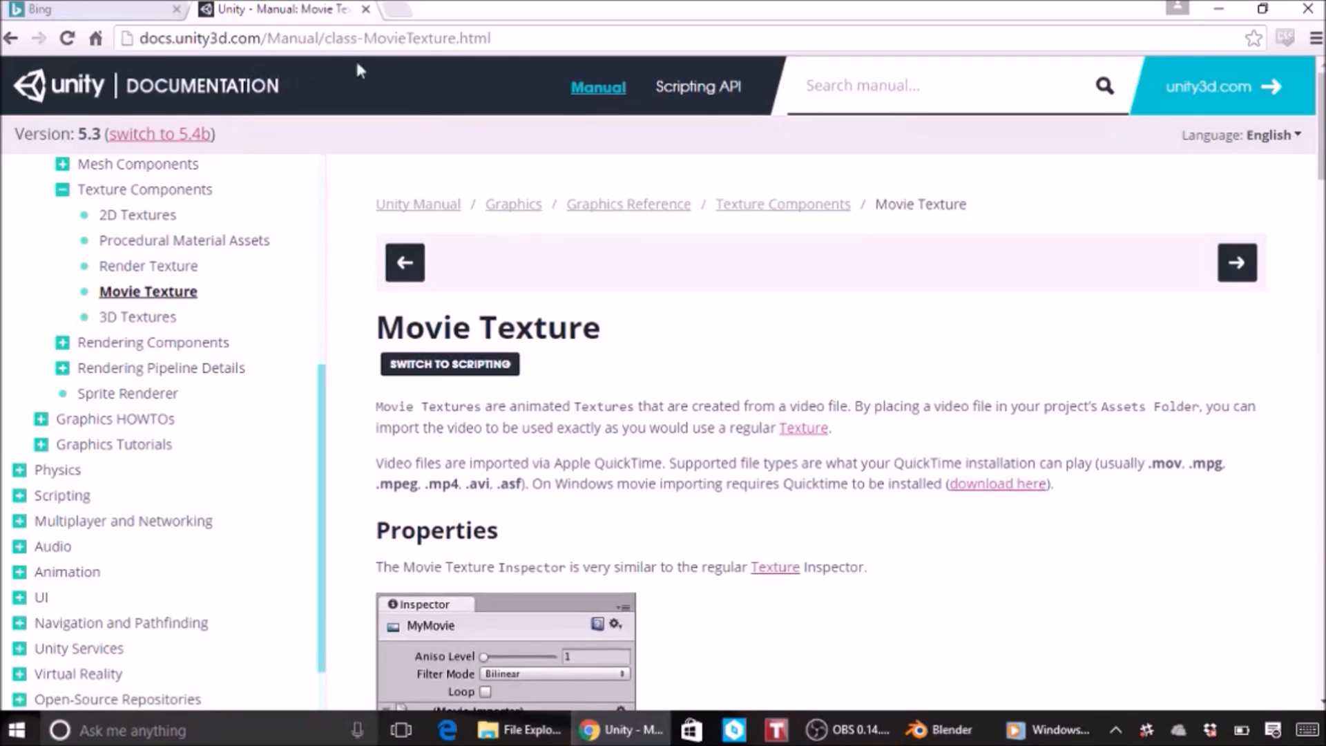
{"action": "left_click_drag", "start_coordinate": [489, 38], "coordinate": [368, 32]}
{"action": "left_click", "coordinate": [730, 613]}
{"action": "left_click", "coordinate": [1000, 486]}
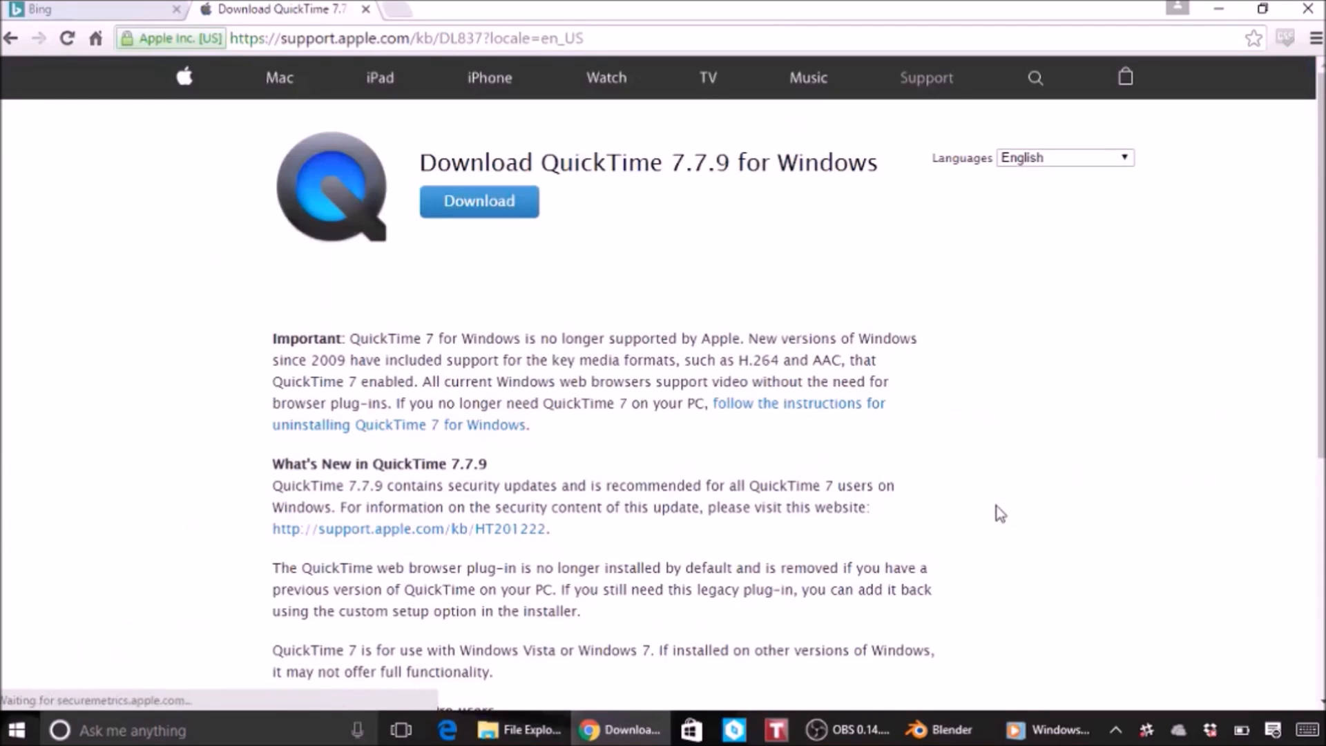
{"action": "left_click", "coordinate": [511, 216]}
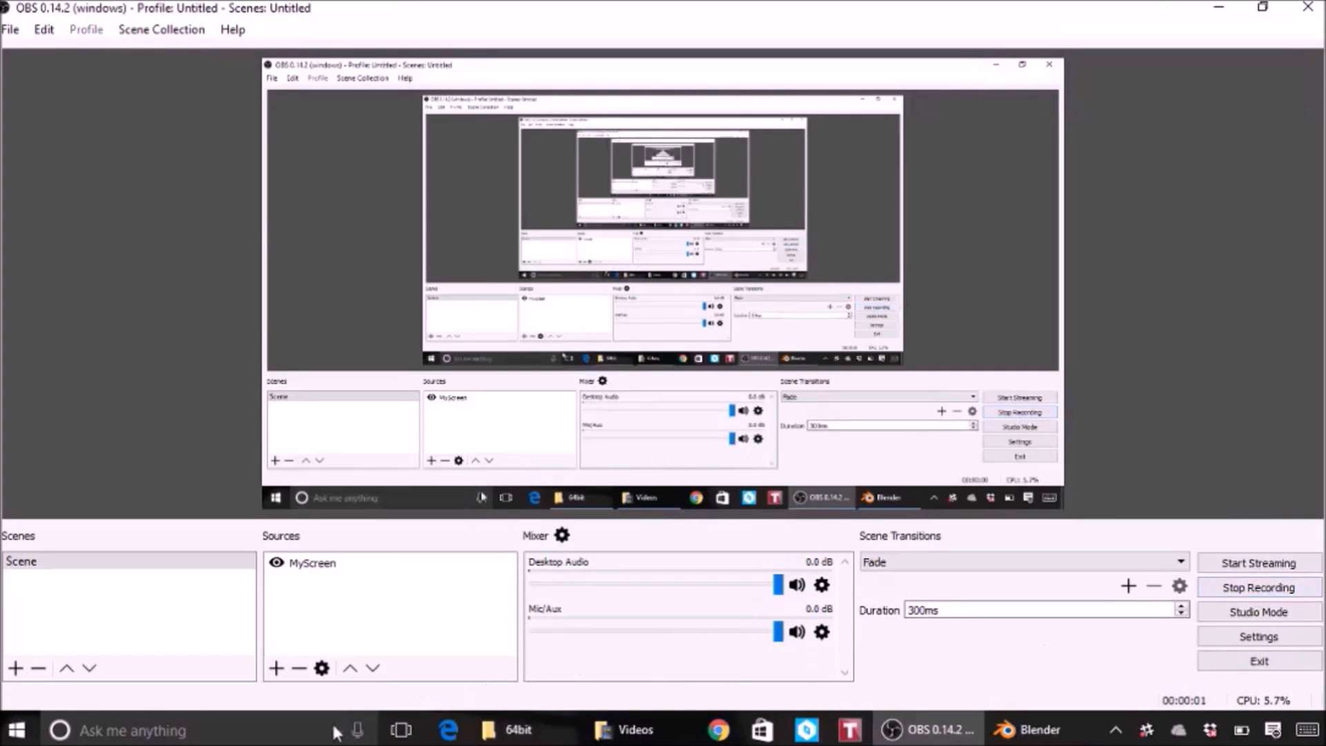
- Find Unity through the Windows search and launch it as administrator
{"action": "left_click", "coordinate": [290, 733]}
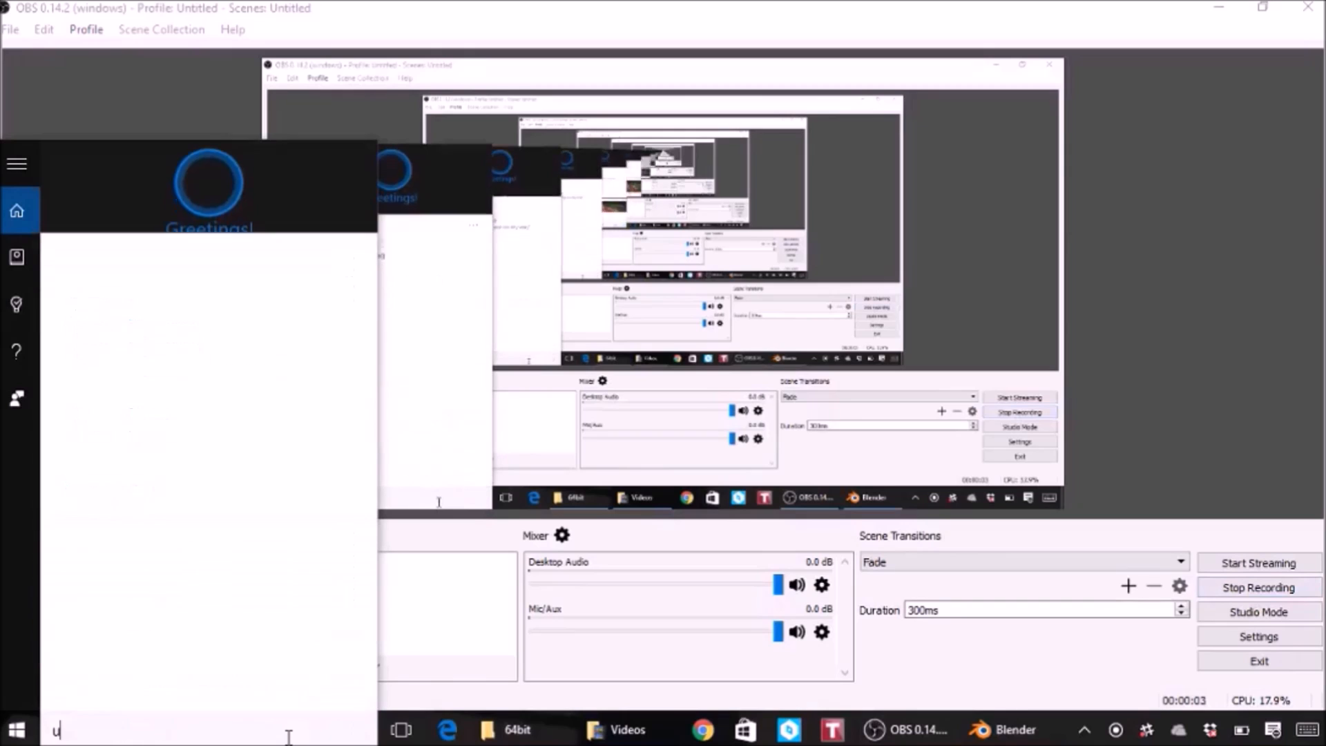
{"action": "type", "text": "unity"}
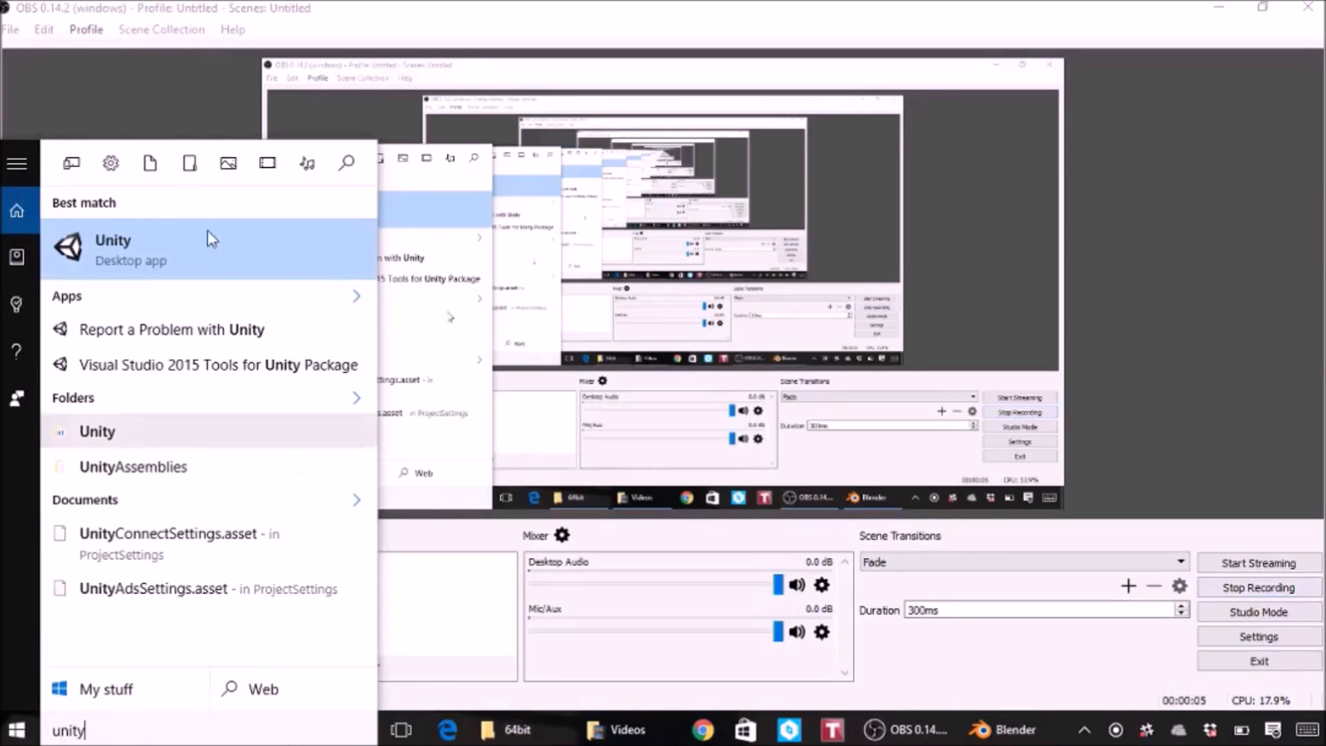
{"action": "right_click", "coordinate": [101, 252]}
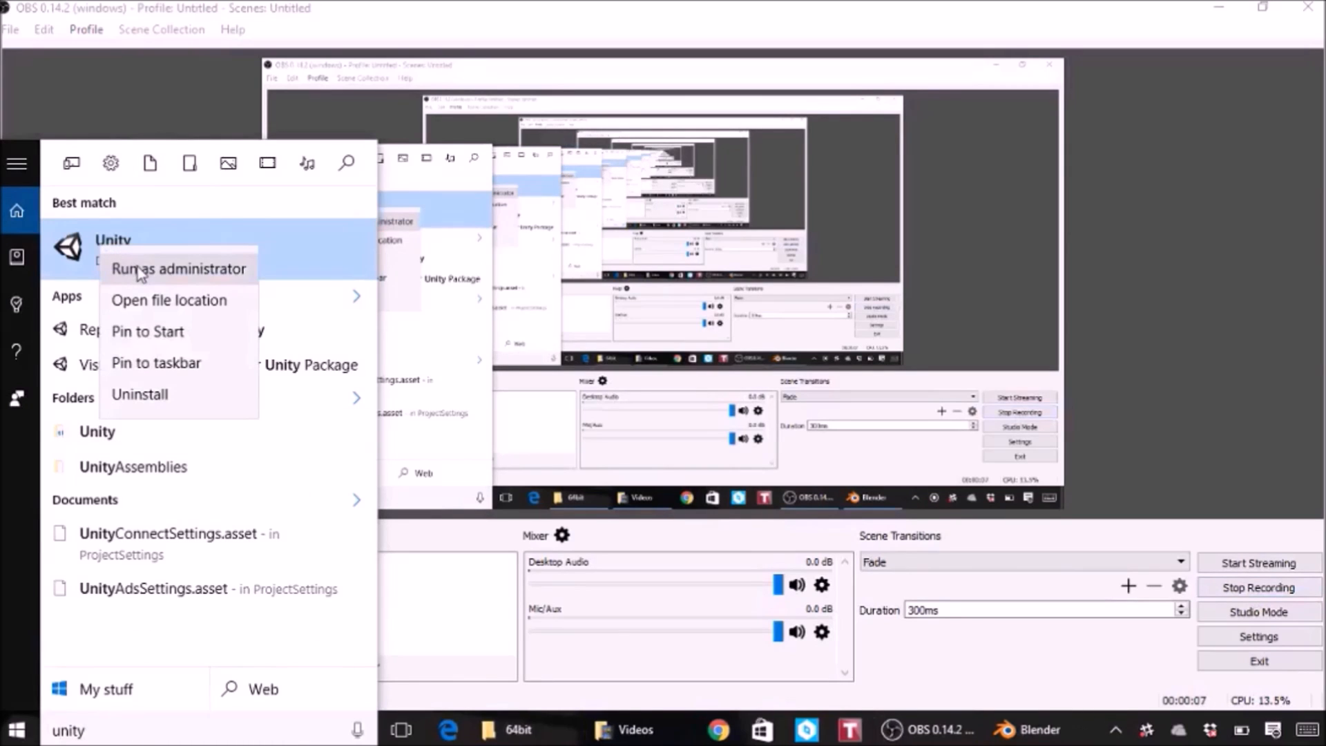
{"action": "left_click", "coordinate": [174, 277]}
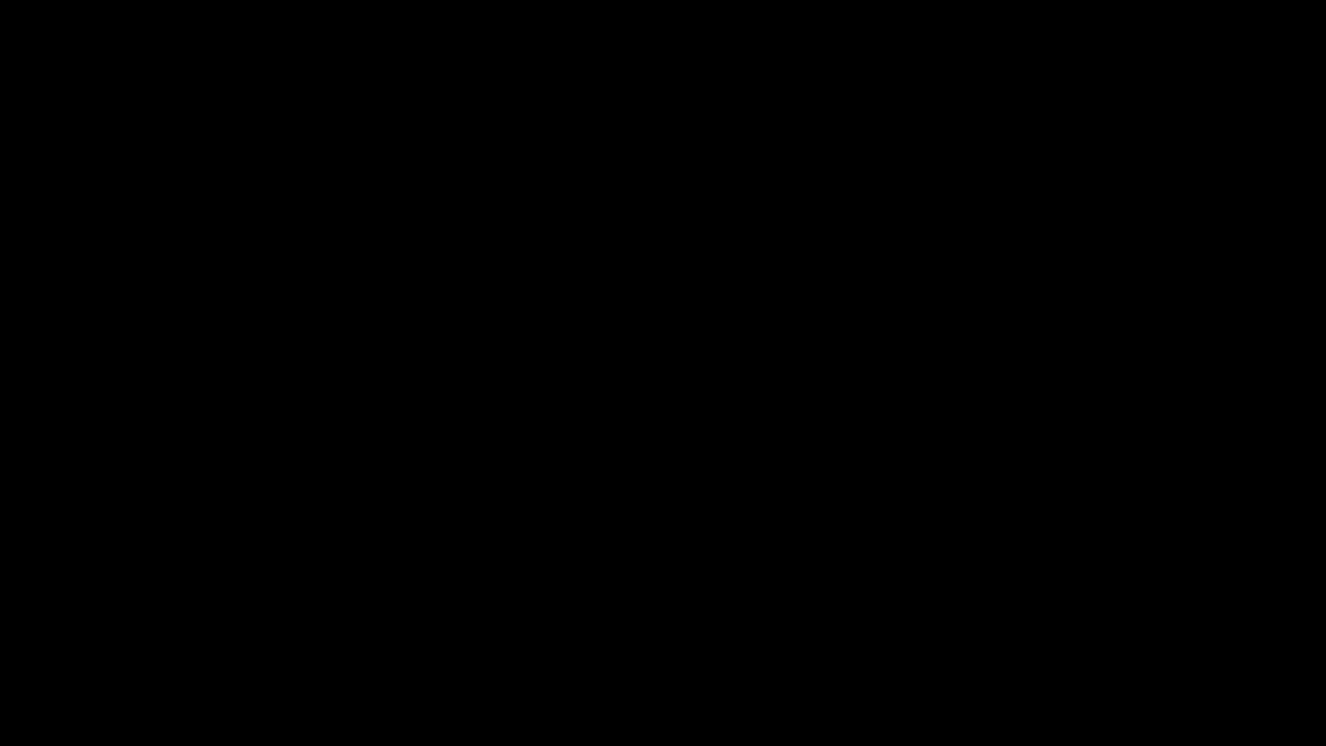
{"action": "left_click", "coordinate": [770, 404]}
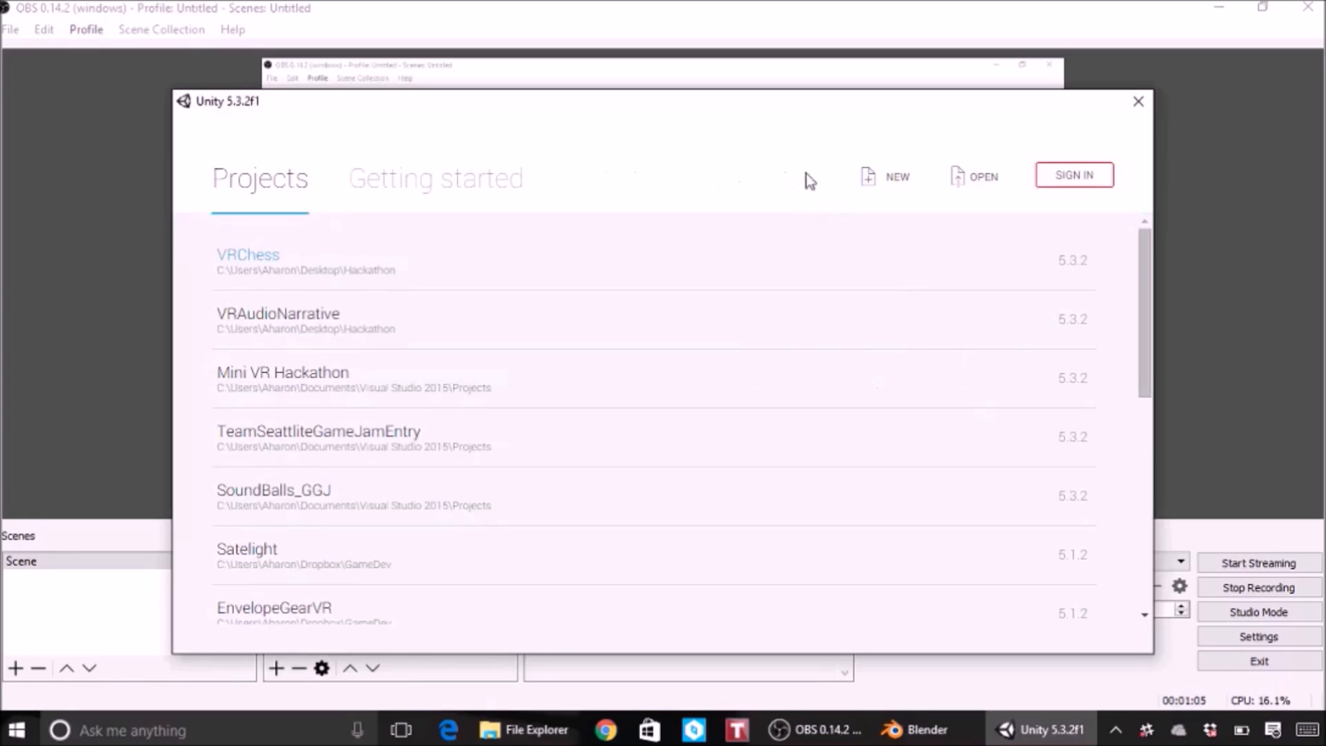
- Create a new 3D project named 360VideoPlayer, located in the Tutorials folder on the Desktop
{"action": "left_click", "coordinate": [897, 185]}
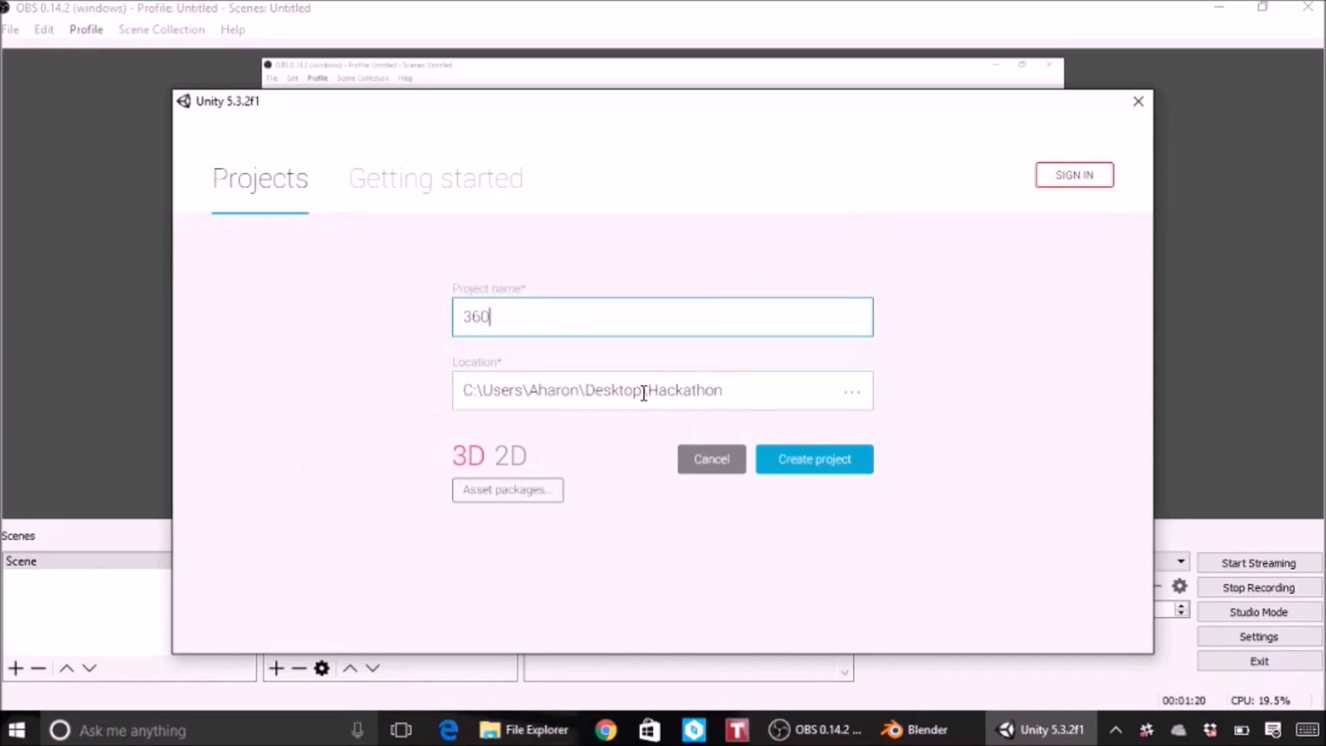
{"action": "type", "text": "360VideoPlayer"}
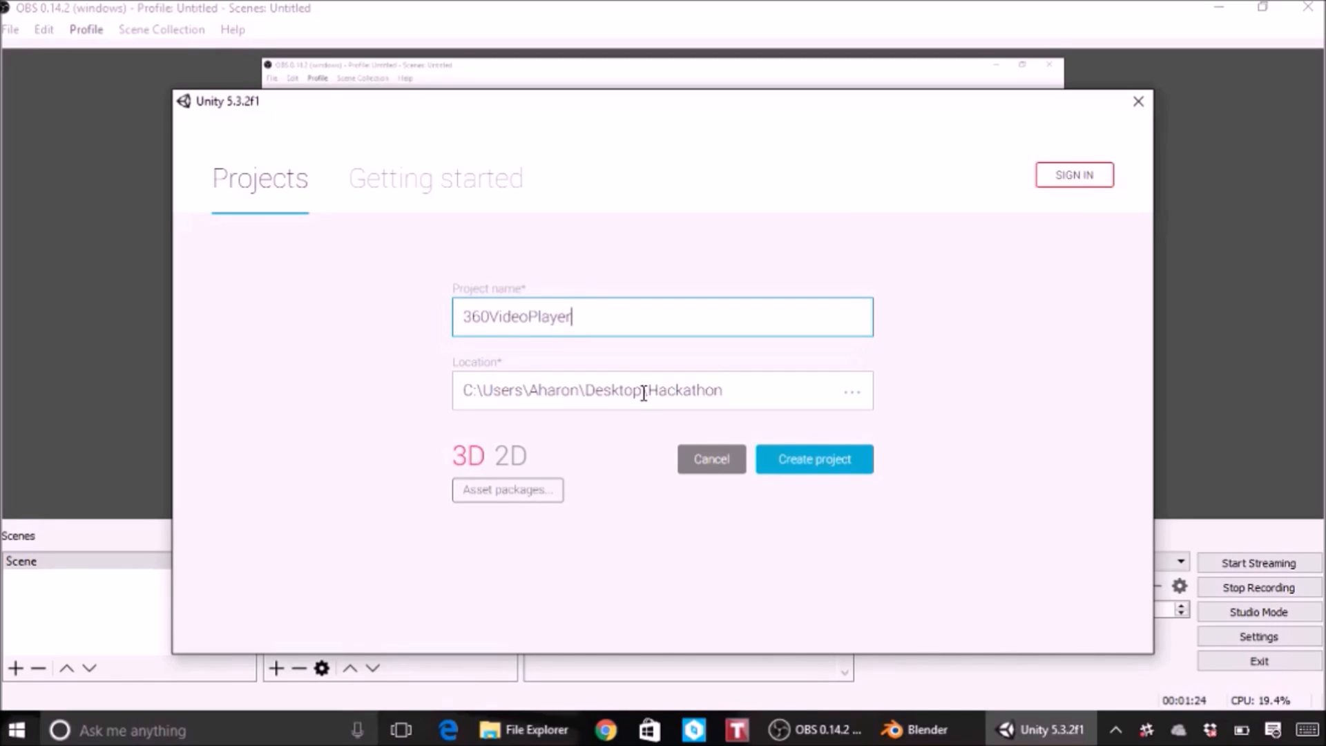
{"action": "left_click", "coordinate": [614, 391]}
{"action": "key", "text": "BackSpace"}
{"action": "key", "text": "BackSpace"}
{"action": "key", "text": "BackSpace"}
{"action": "key", "text": "BackSpace"}
{"action": "key", "text": "BackSpace"}
{"action": "key", "text": "BackSpace"}
{"action": "key", "text": "BackSpace"}
{"action": "key", "text": "BackSpace"}
{"action": "key", "text": "BackSpace"}
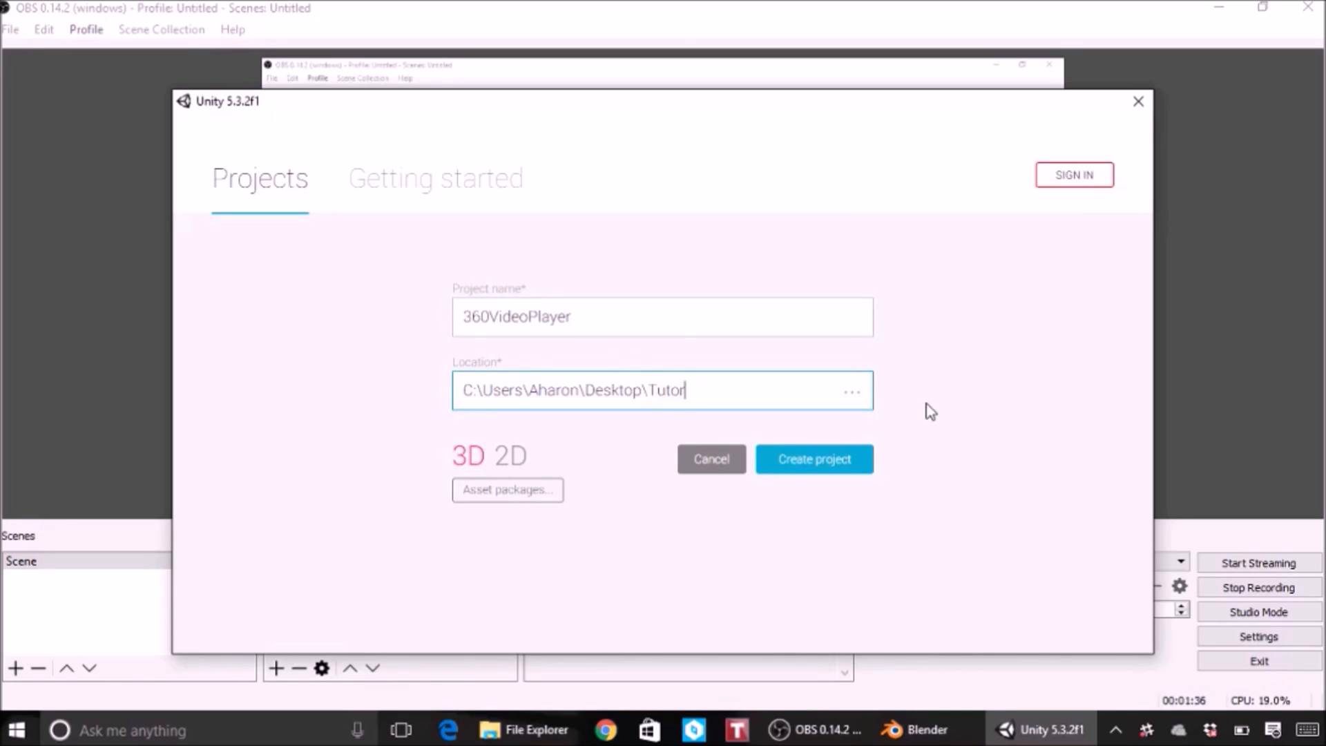
{"action": "type", "text": "Tutorials"}
{"action": "left_click", "coordinate": [826, 464]}
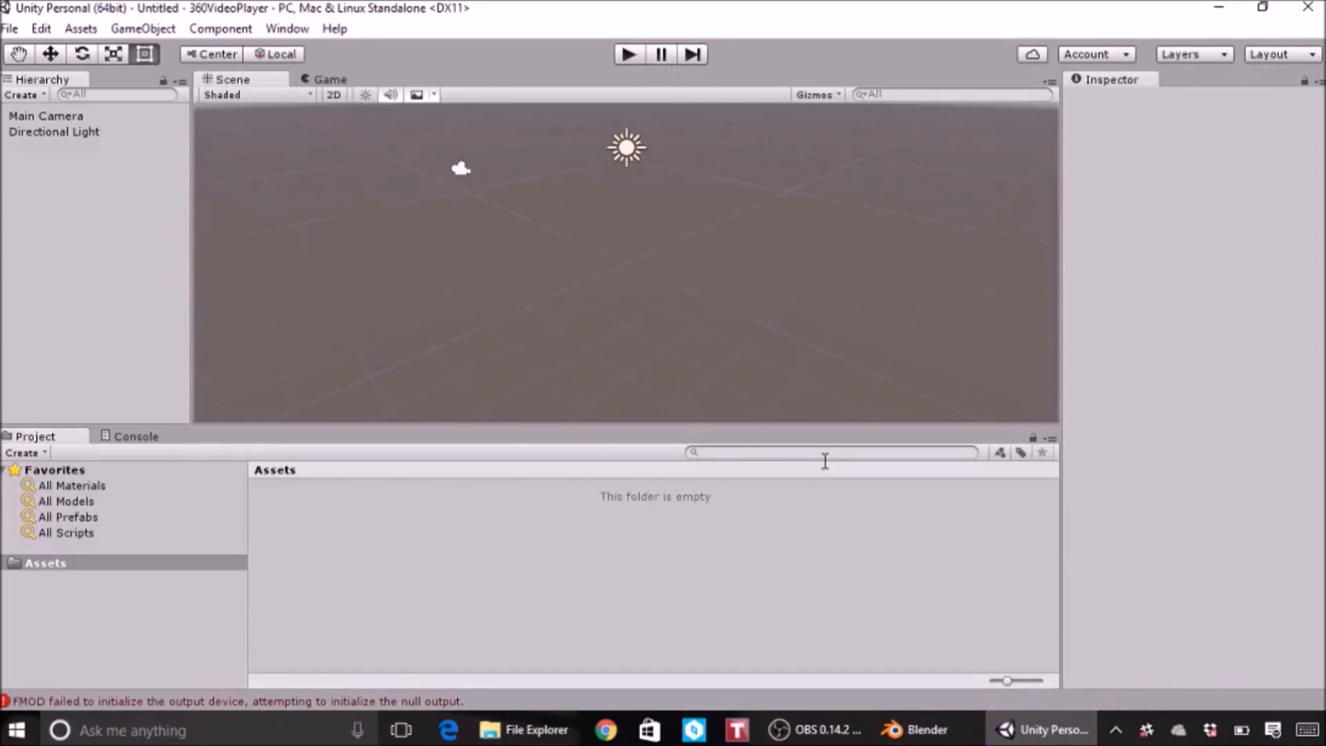
- Create a folder named VideoObjects inside the project's Assets
{"action": "right_click", "coordinate": [443, 560]}
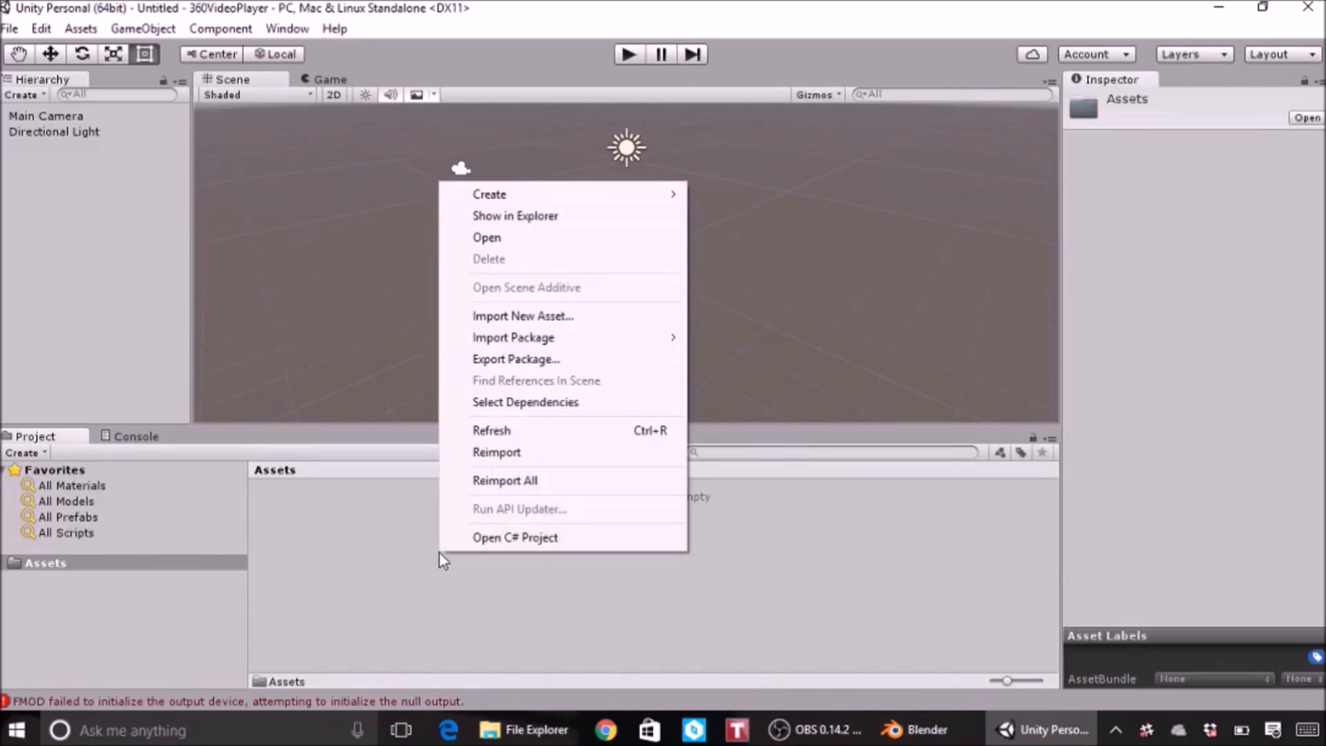
{"action": "mouse_move", "coordinate": [556, 197]}
{"action": "left_click", "coordinate": [351, 207]}
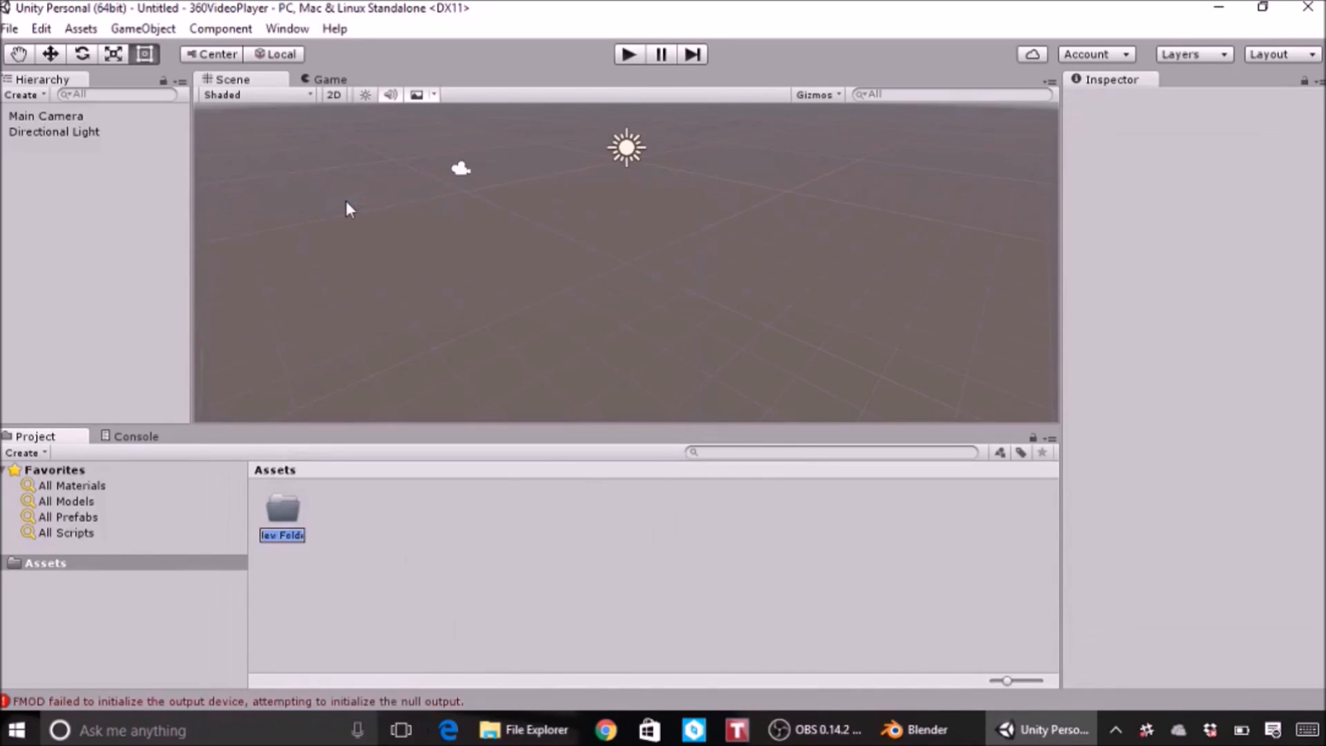
{"action": "type", "text": "VideoObjects"}
{"action": "key", "text": "Return"}
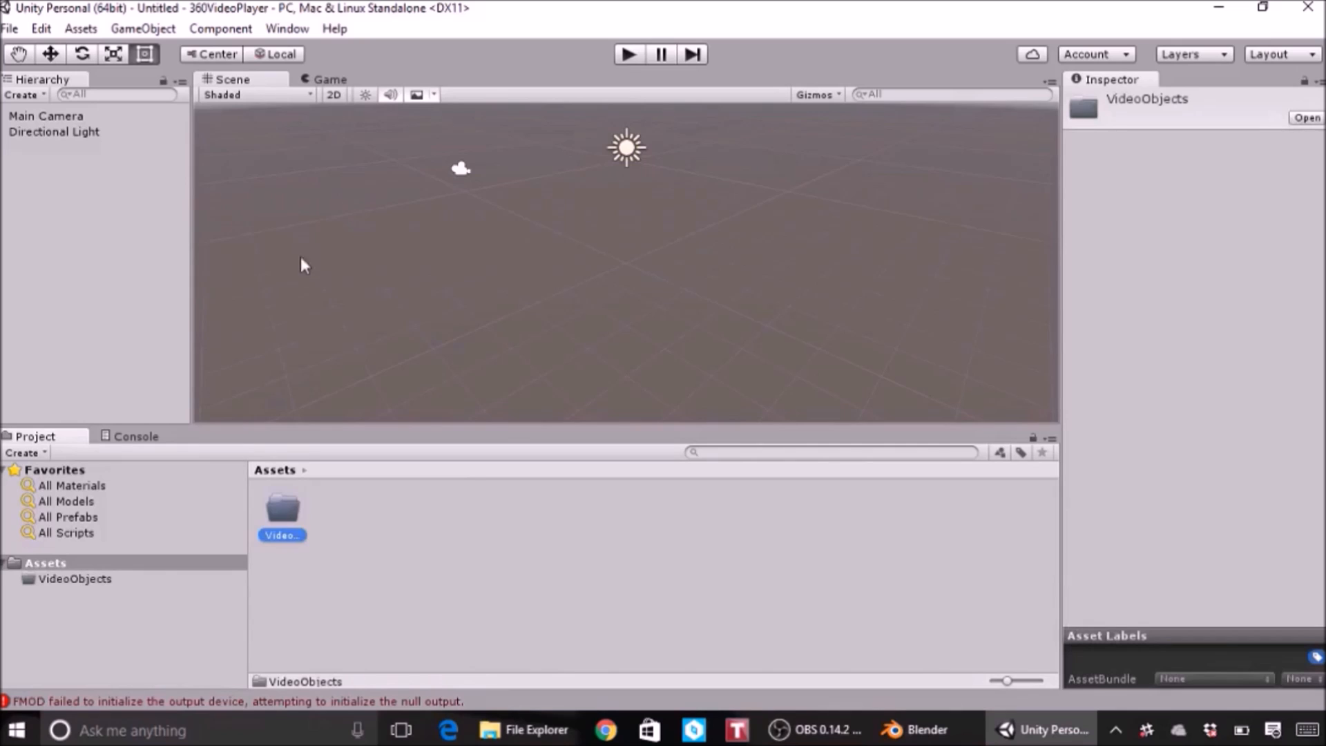
- Import VideoSphere.obj from the Documents folder as a new asset into the VideoObjects folder
{"action": "left_click", "coordinate": [108, 586]}
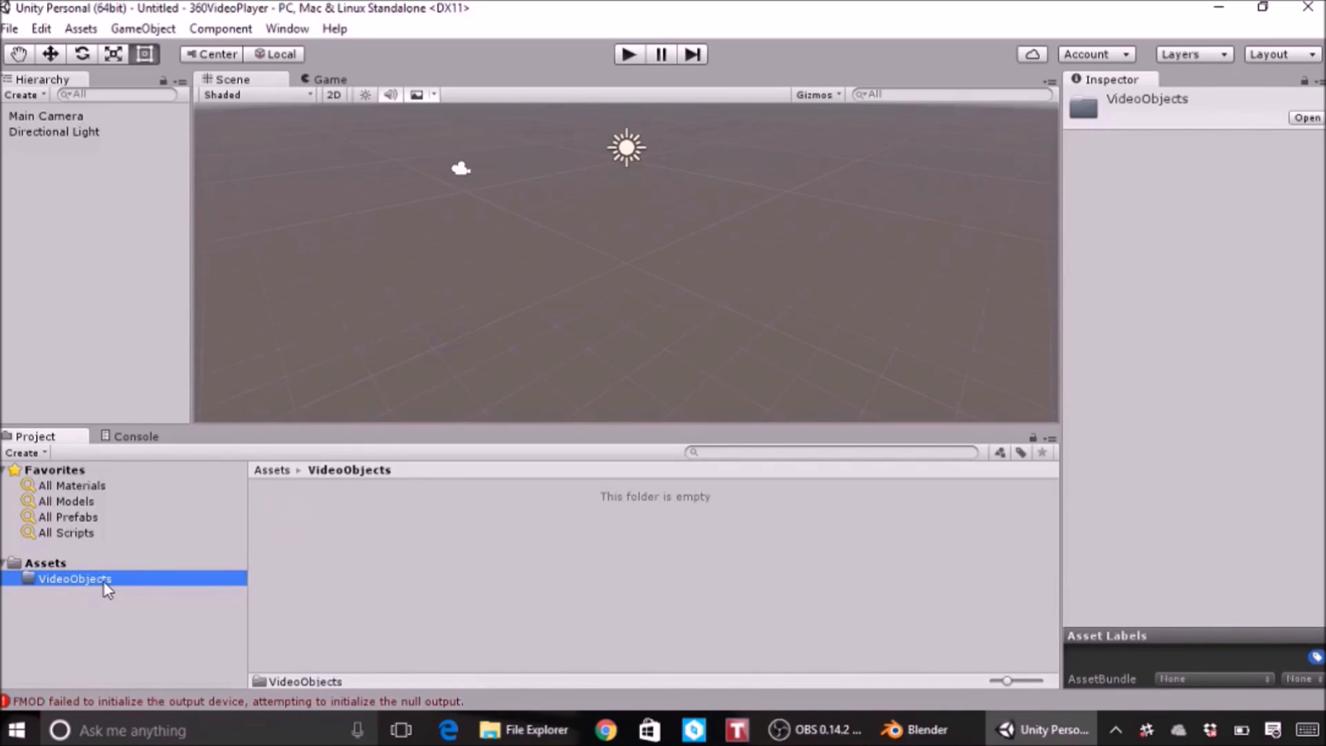
{"action": "right_click", "coordinate": [108, 585]}
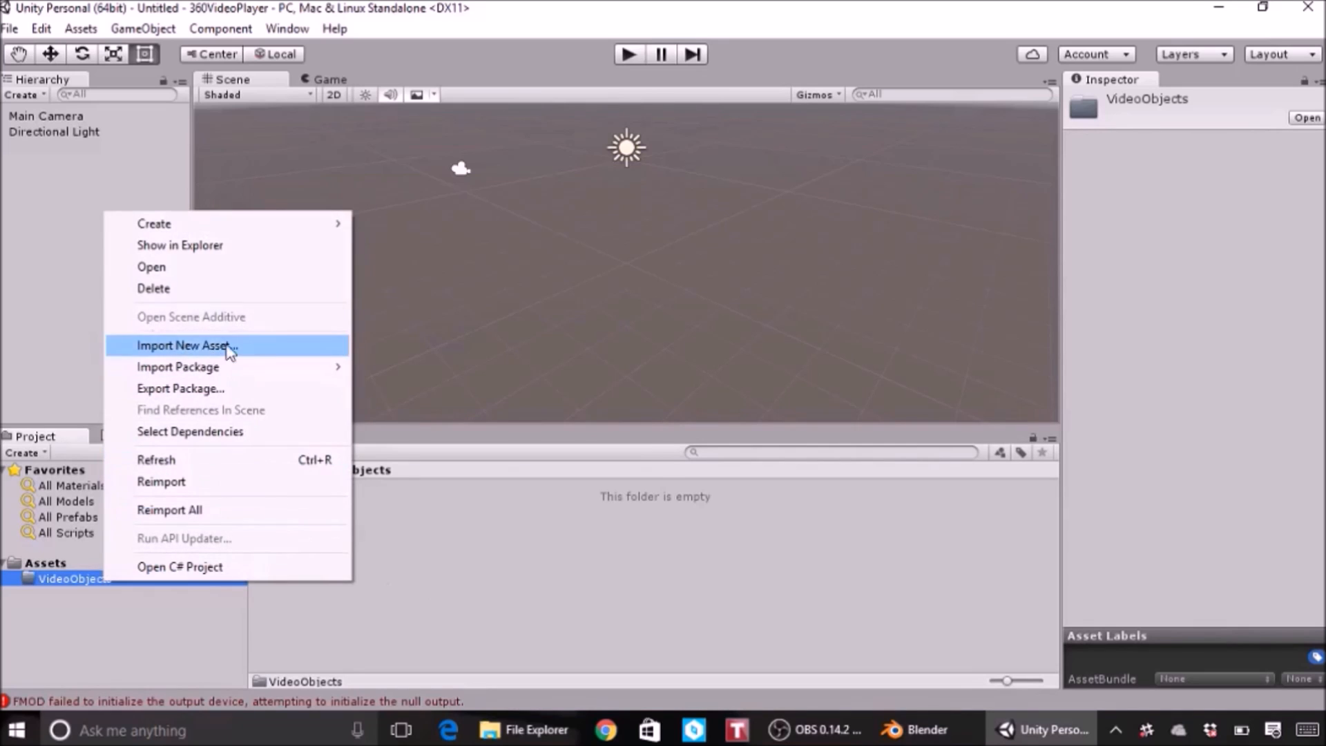
{"action": "left_click", "coordinate": [187, 346]}
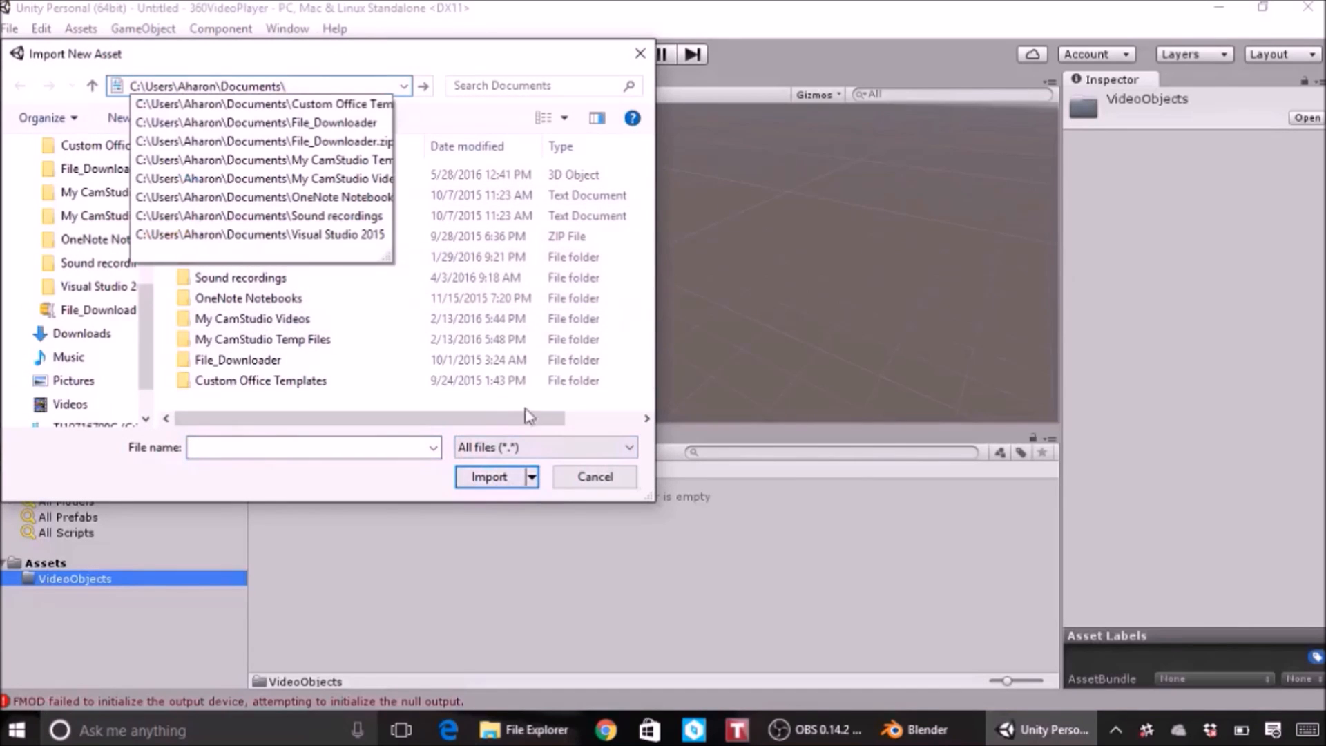
{"action": "left_click", "coordinate": [294, 380]}
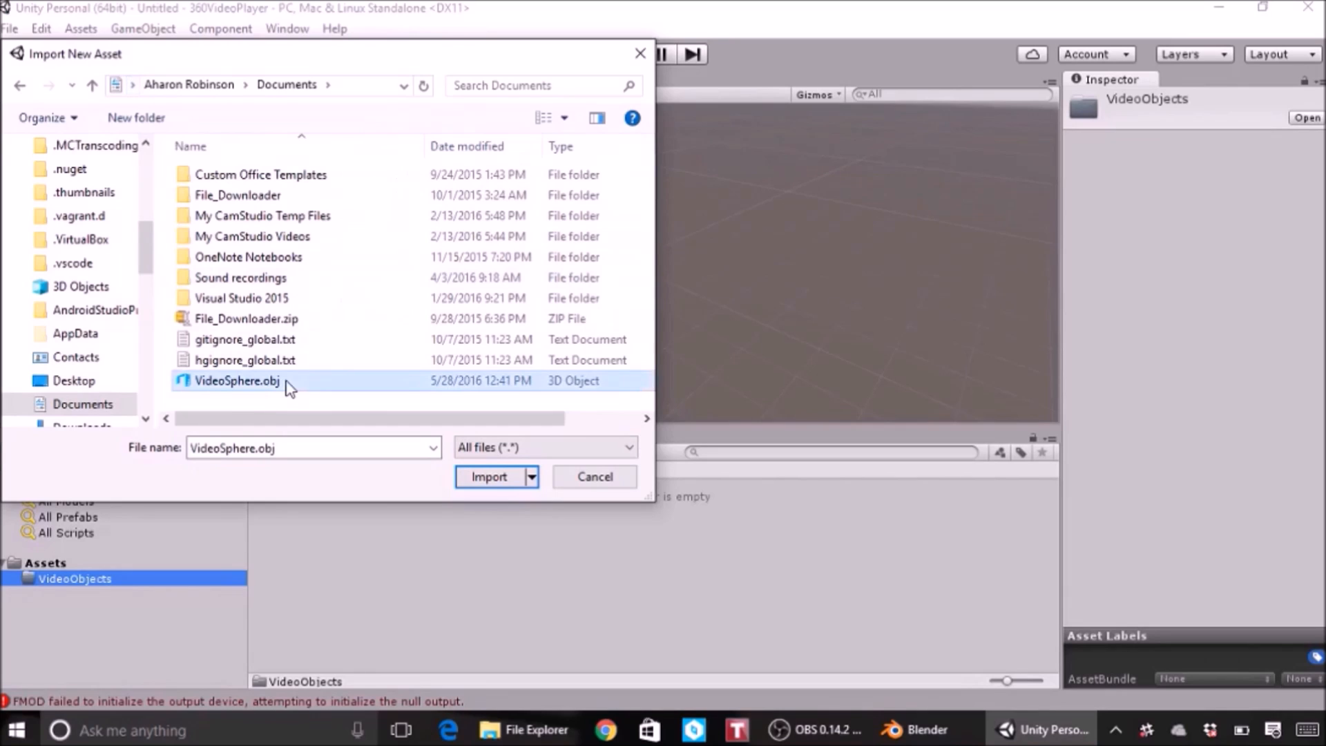
{"action": "left_click", "coordinate": [490, 476]}
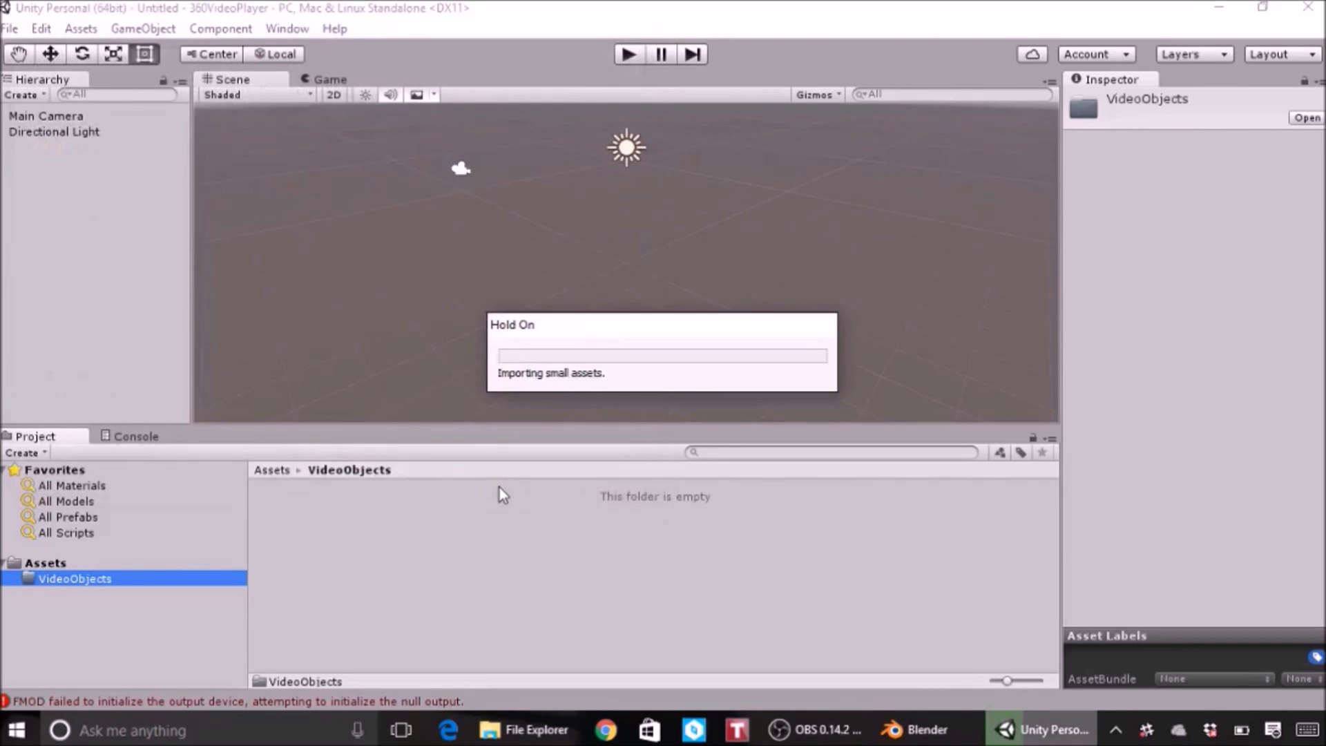
- Create a subfolder named Videos inside the VideoObjects folder
{"action": "right_click", "coordinate": [59, 565]}
{"action": "right_click", "coordinate": [51, 578]}
{"action": "mouse_move", "coordinate": [194, 220]}
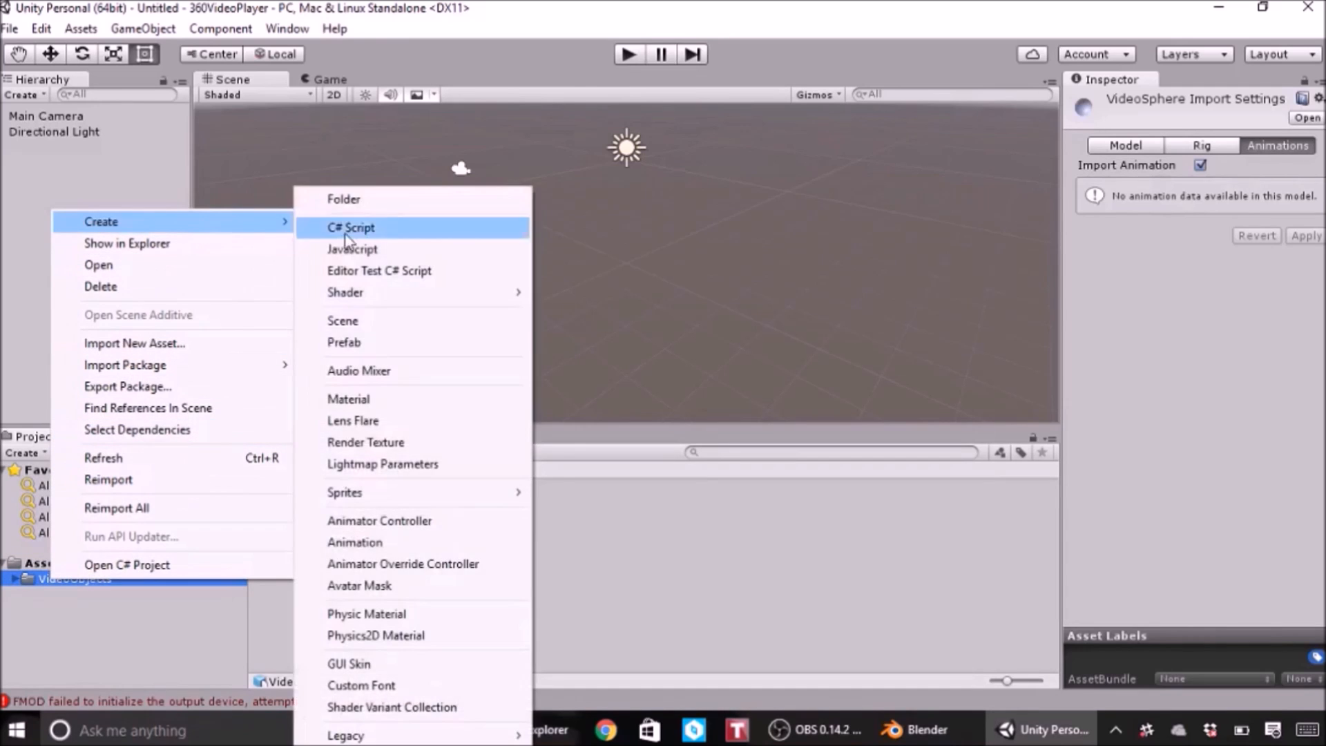
{"action": "left_click", "coordinate": [338, 115]}
{"action": "type", "text": "Videos"}
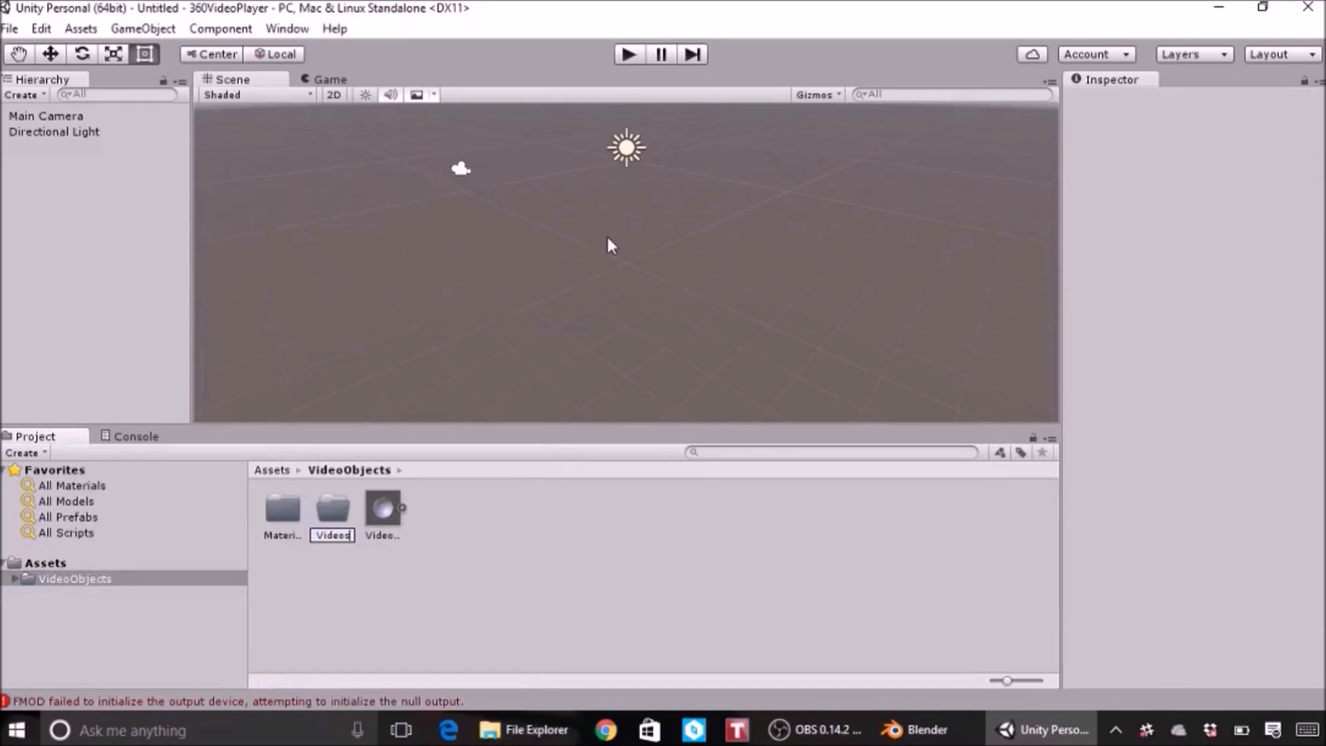
{"action": "key", "text": "Return"}
- Switch to the browser, search the web for "ricoh theta sample video" and browse the RICOH THETA gallery
{"action": "key", "text": "alt+Tab"}
{"action": "type", "text": "rico"}
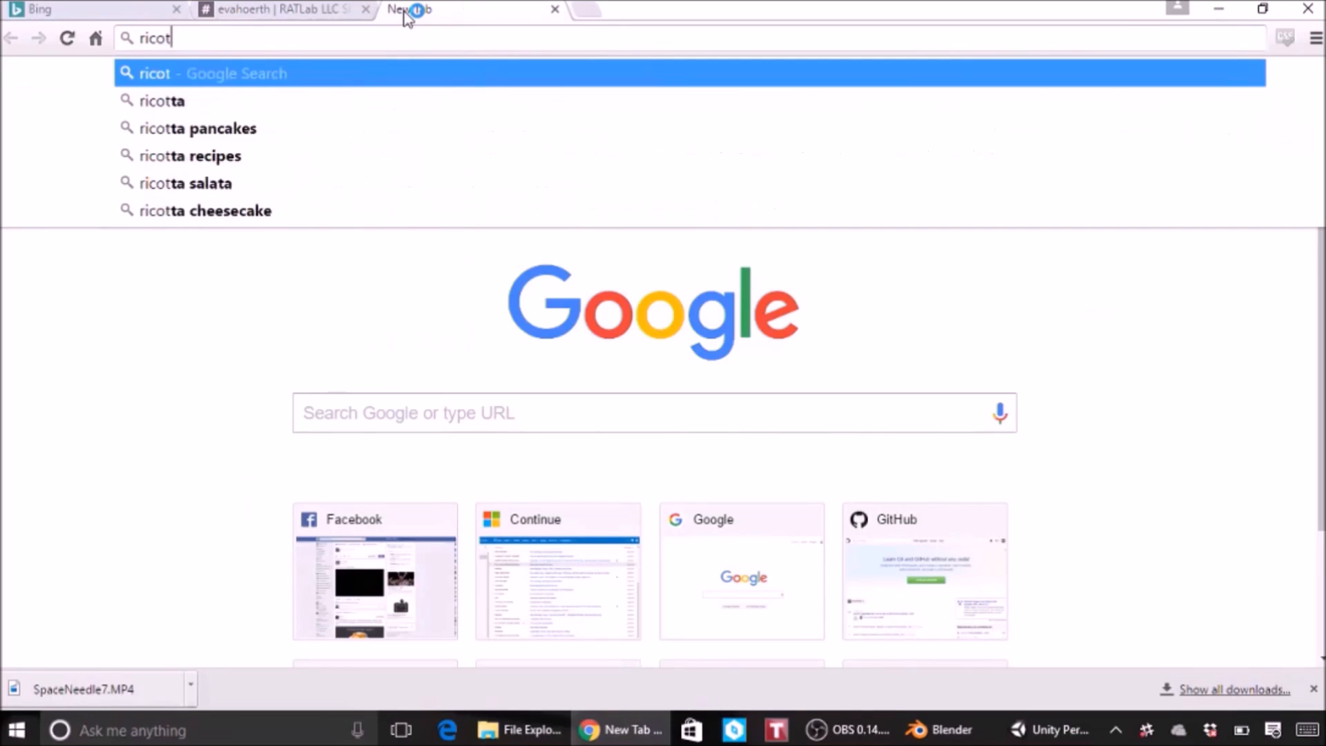
{"action": "type", "text": "h theta s"}
{"action": "key", "text": "BackSpace"}
{"action": "type", "text": "t"}
{"action": "key", "text": "BackSpace"}
{"action": "type", "text": "sample"}
{"action": "key", "text": "Return"}
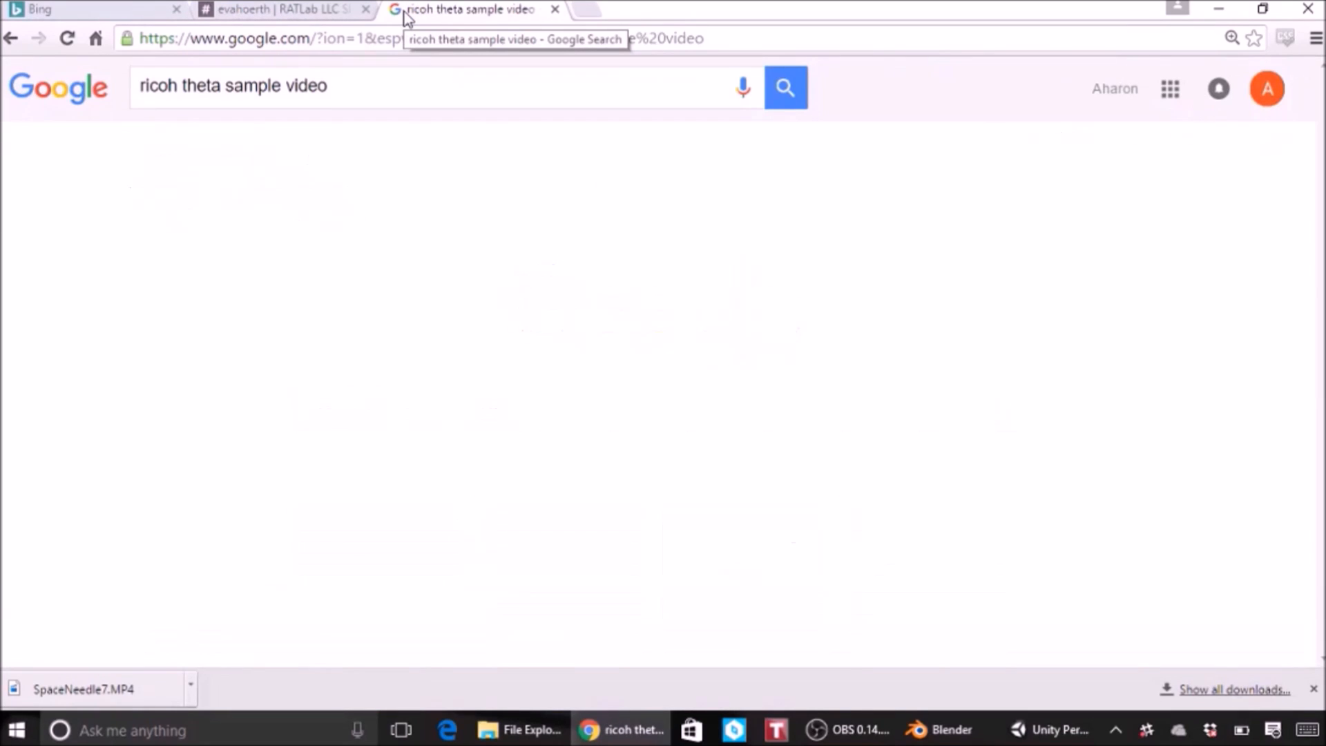
{"action": "left_click", "coordinate": [286, 250]}
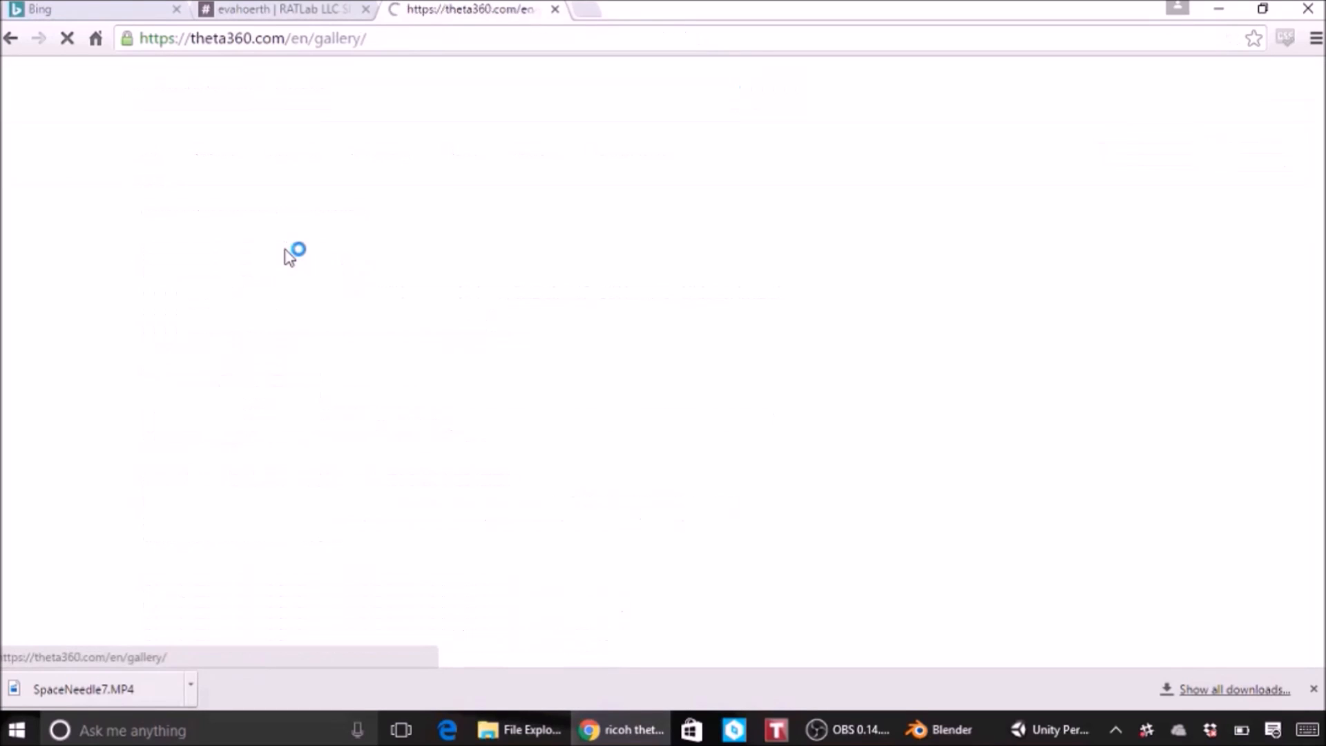
{"action": "scroll", "coordinate": [530, 246], "scroll_direction": "down", "scroll_amount": 7}
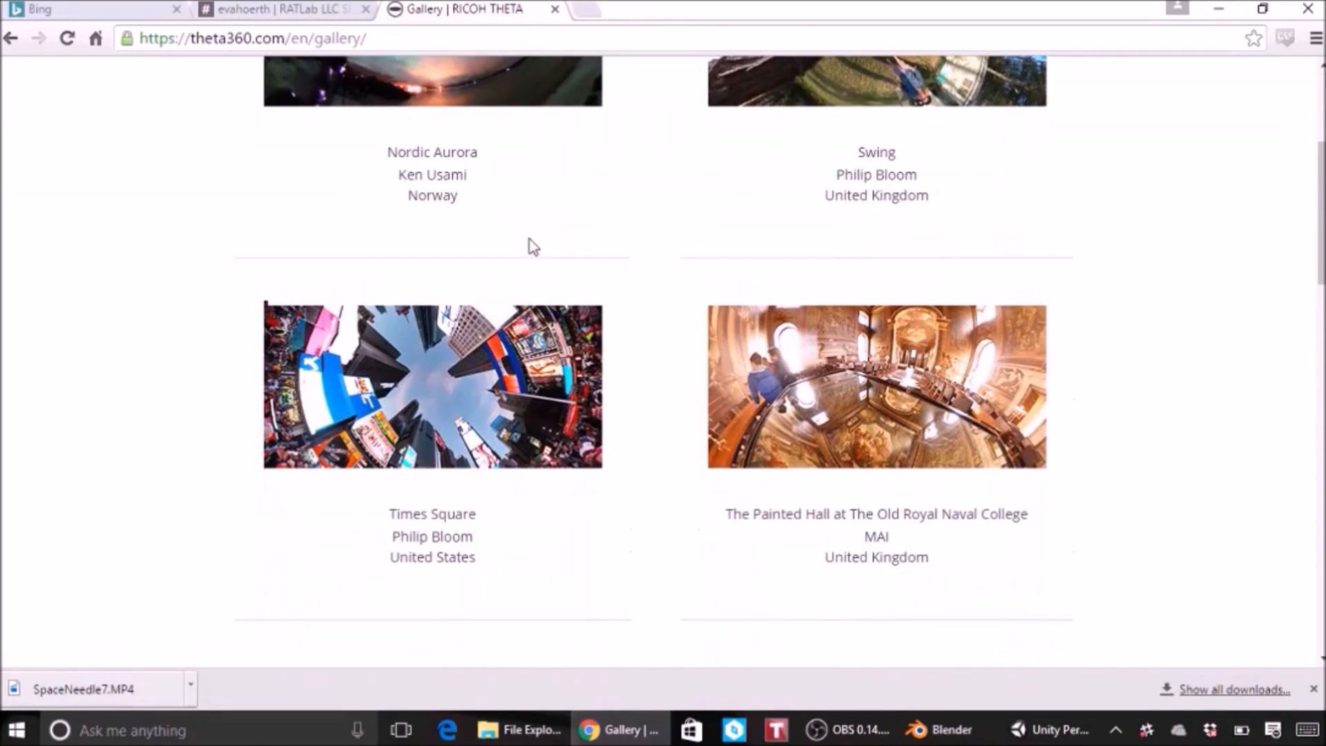
- Open the gallery's THETA S videos and download the 3 MB time-lapse of the International Space Station passing the Yokohama sky
{"action": "scroll", "coordinate": [535, 252], "scroll_direction": "down", "scroll_amount": 2}
{"action": "scroll", "coordinate": [535, 253], "scroll_direction": "up", "scroll_amount": 10}
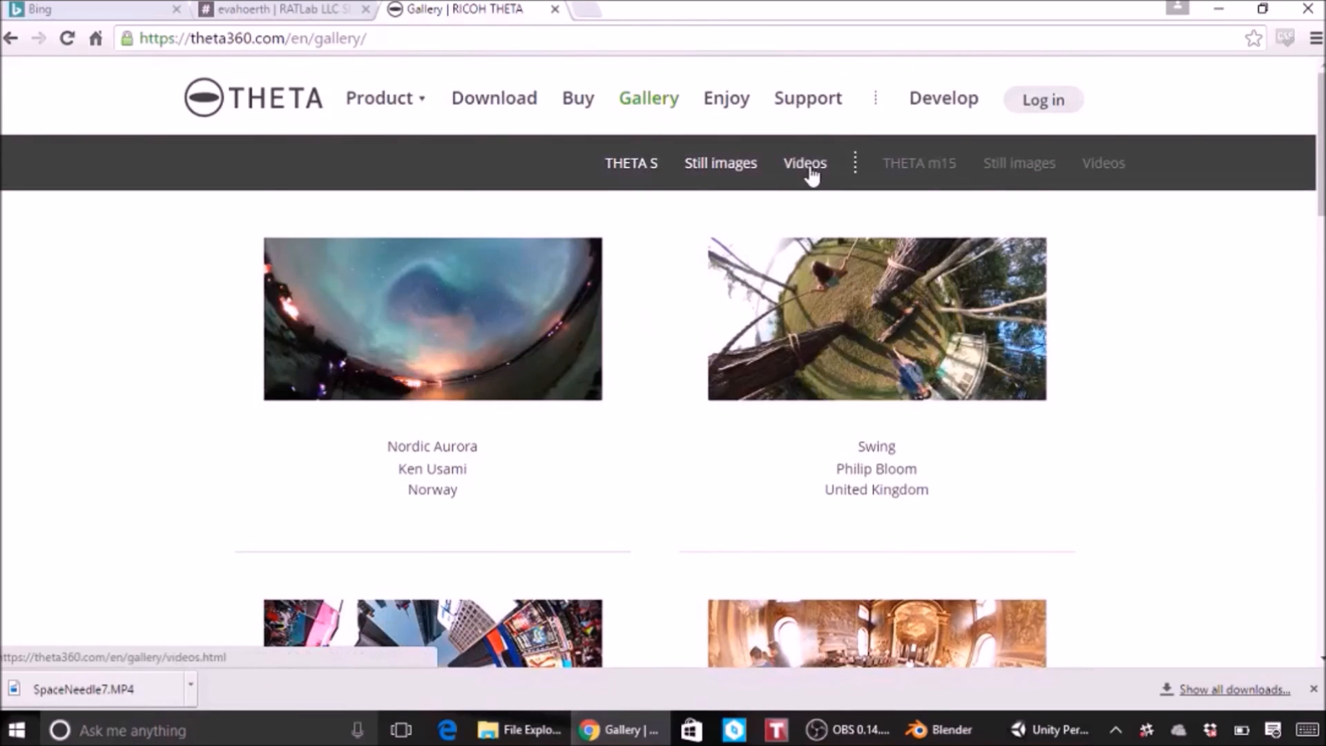
{"action": "left_click", "coordinate": [805, 165]}
{"action": "scroll", "coordinate": [541, 411], "scroll_direction": "down", "scroll_amount": 5}
{"action": "scroll", "coordinate": [550, 433], "scroll_direction": "up", "scroll_amount": 3}
{"action": "scroll", "coordinate": [587, 387], "scroll_direction": "down", "scroll_amount": 13}
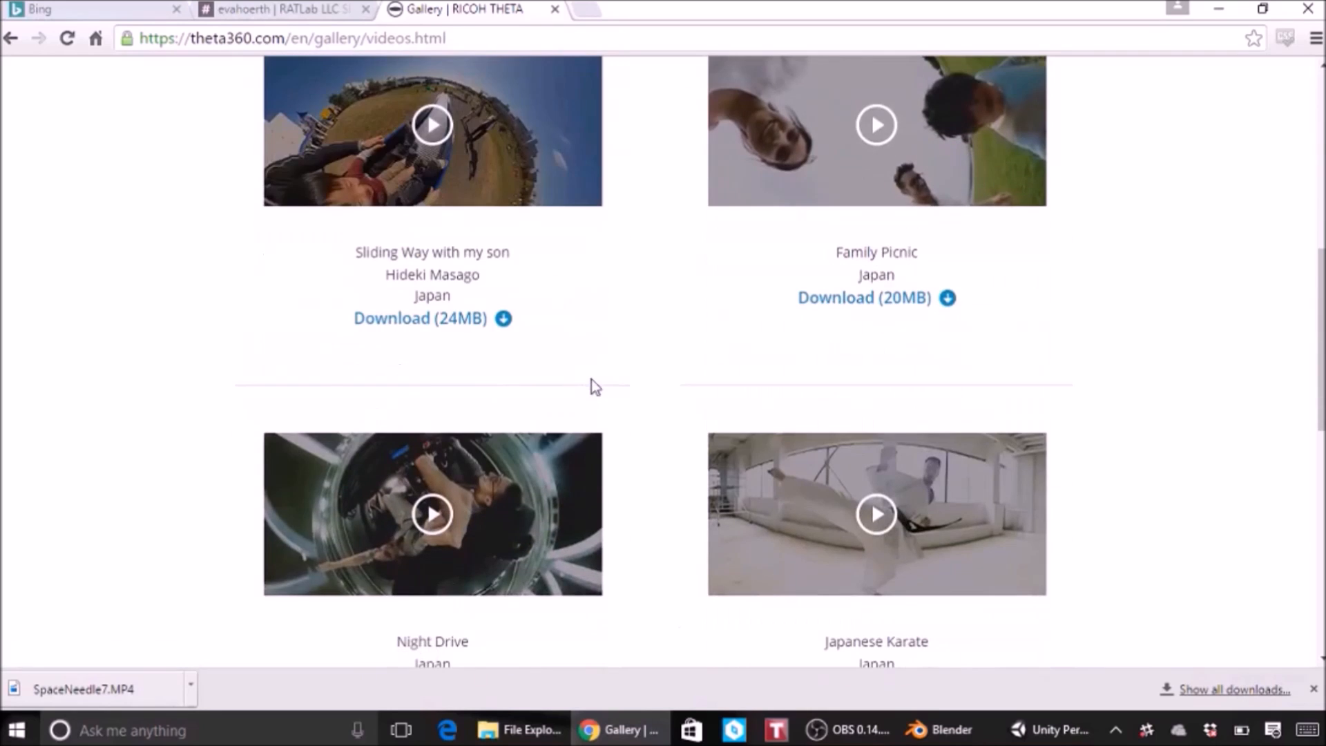
{"action": "scroll", "coordinate": [592, 379], "scroll_direction": "down", "scroll_amount": 1}
{"action": "scroll", "coordinate": [591, 380], "scroll_direction": "up", "scroll_amount": 11}
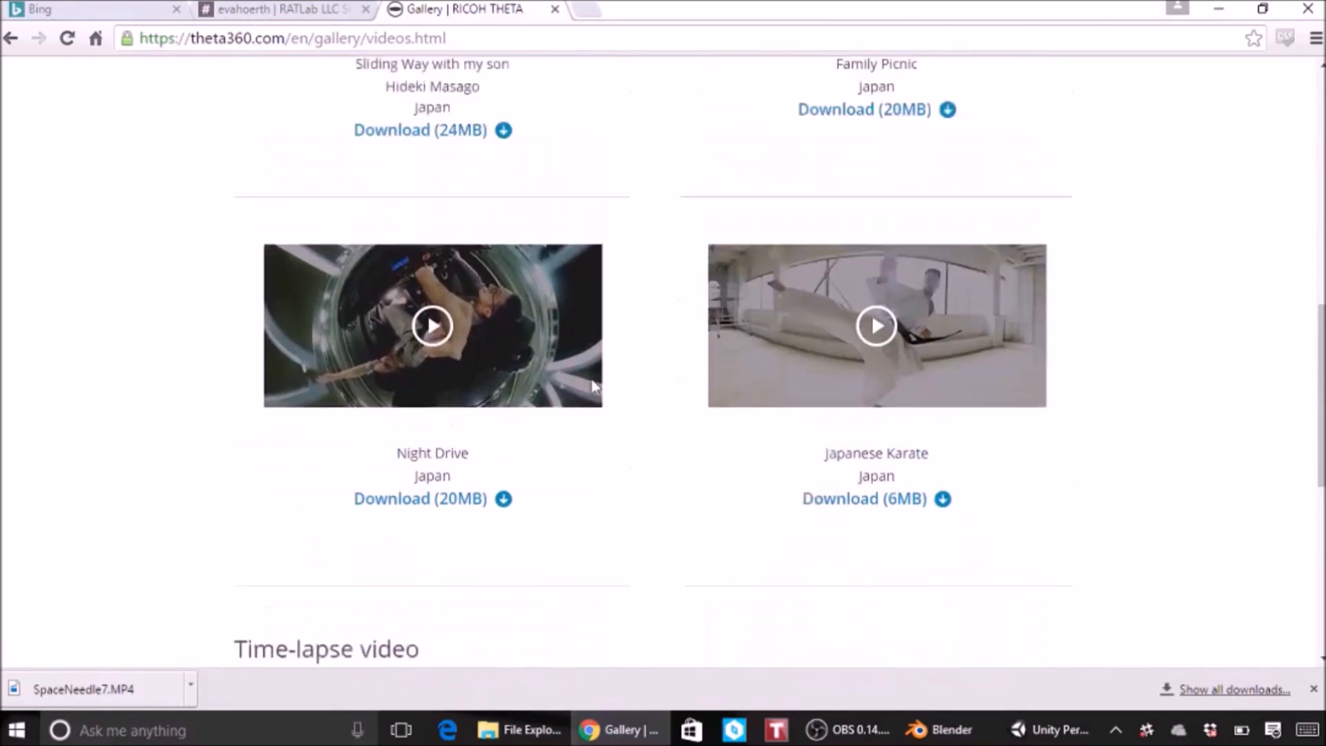
{"action": "scroll", "coordinate": [592, 387], "scroll_direction": "down", "scroll_amount": 11}
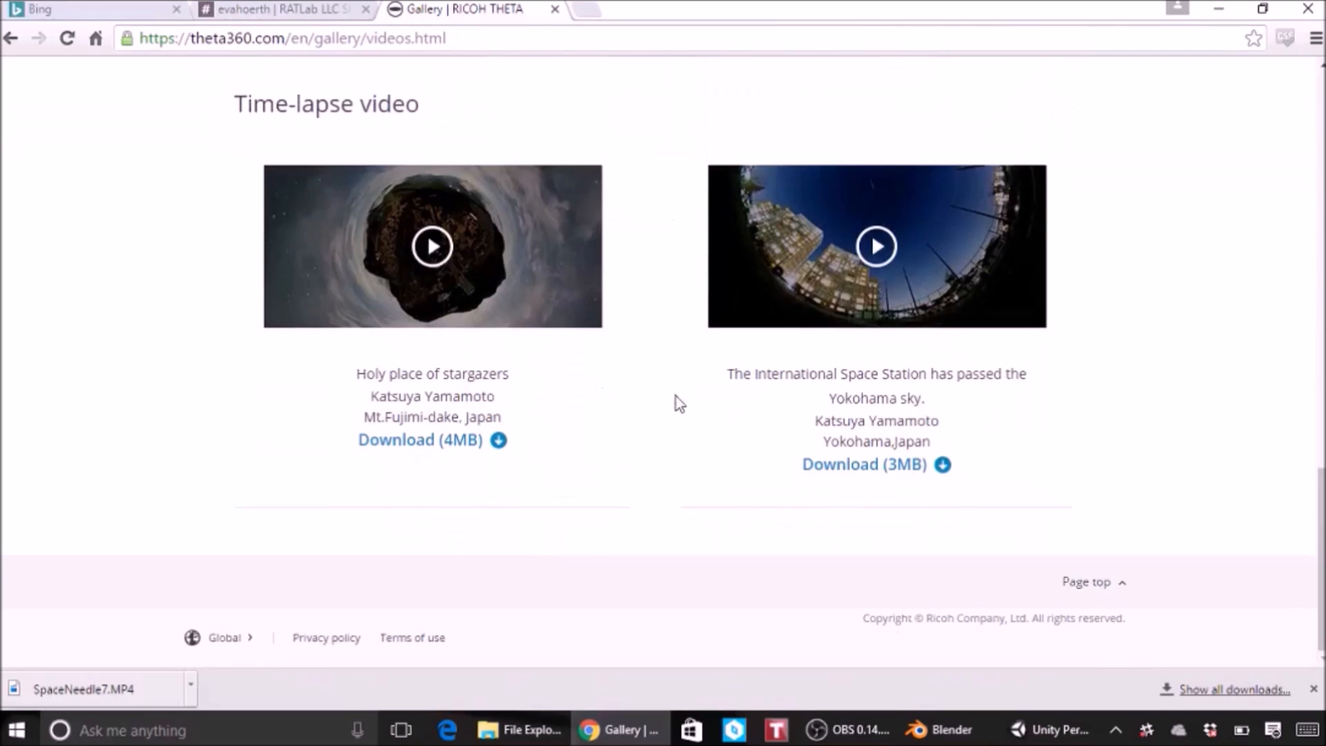
{"action": "left_click", "coordinate": [884, 472]}
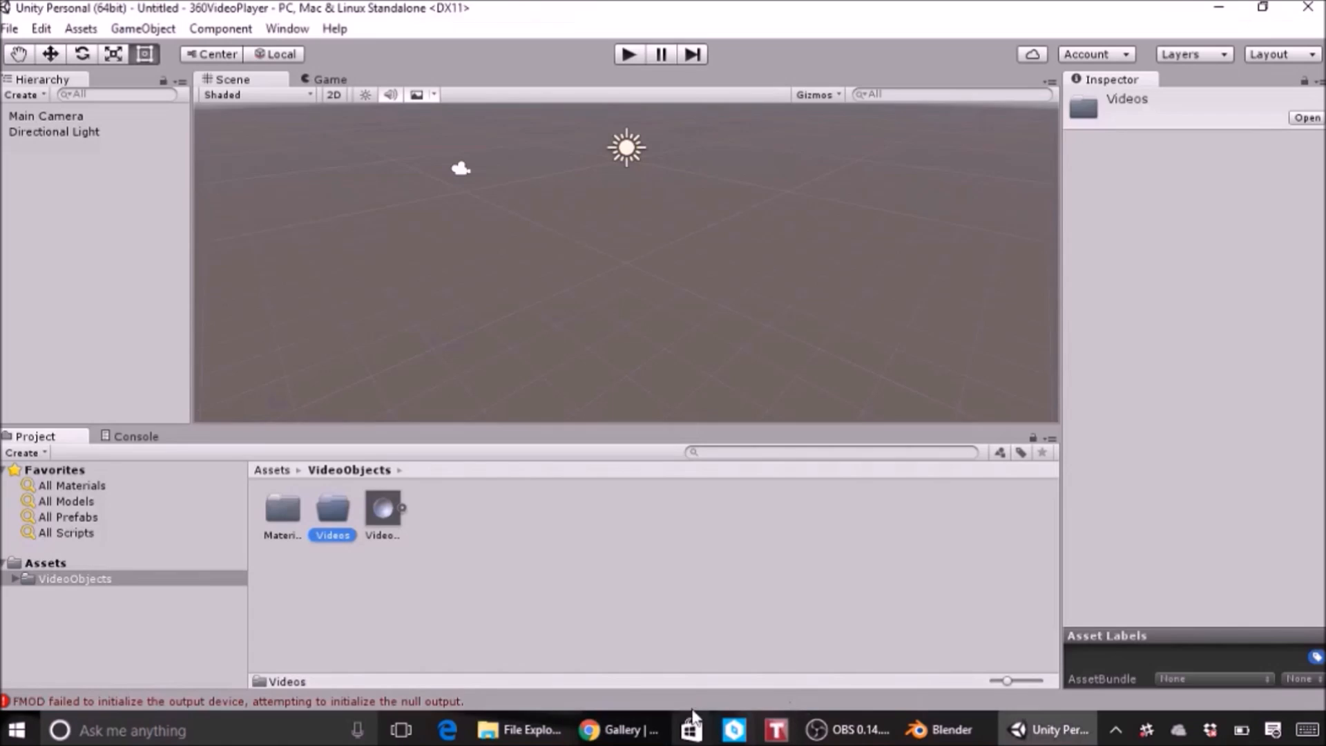
- Switch to Unity and import videos_s_8.mp4 from the 360Videos folder as a new asset into the project's Videos folder
{"action": "left_click", "coordinate": [325, 587]}
{"action": "right_click", "coordinate": [334, 511]}
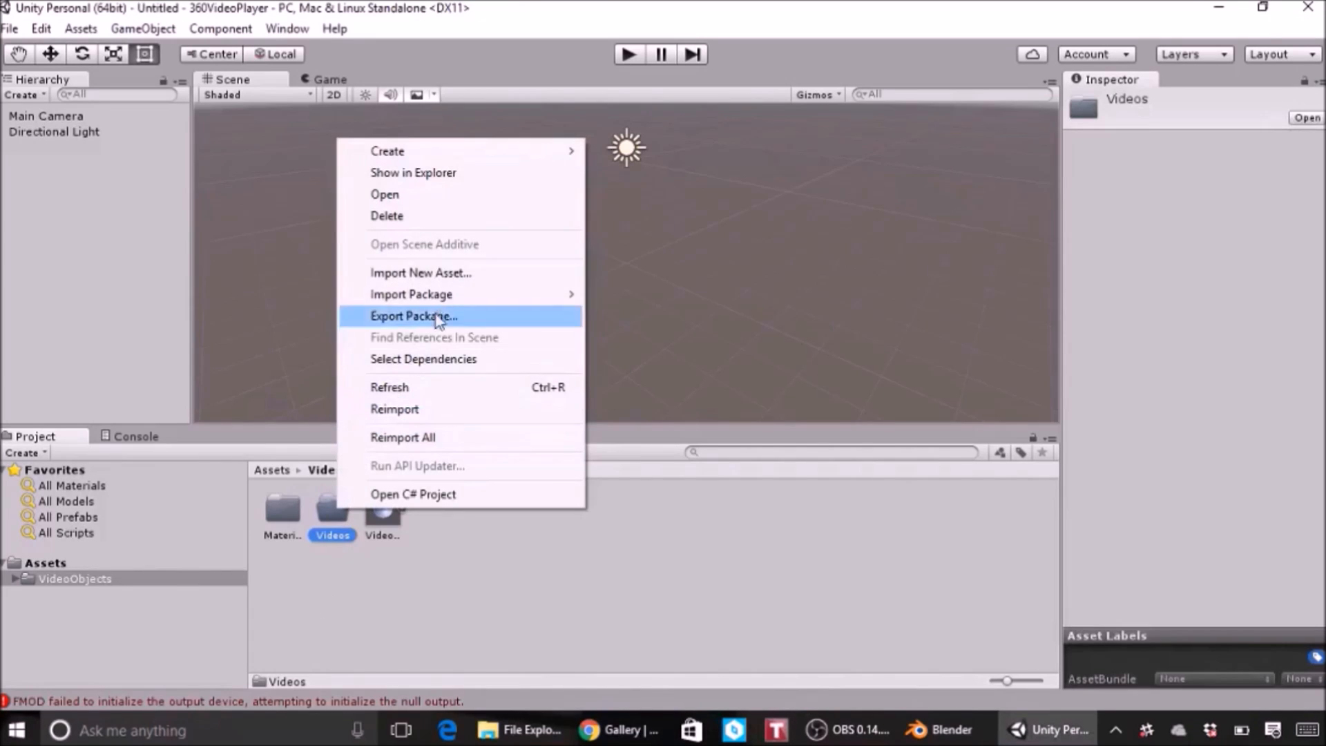
{"action": "left_click", "coordinate": [460, 273]}
{"action": "scroll", "coordinate": [85, 359], "scroll_direction": "down", "scroll_amount": 7}
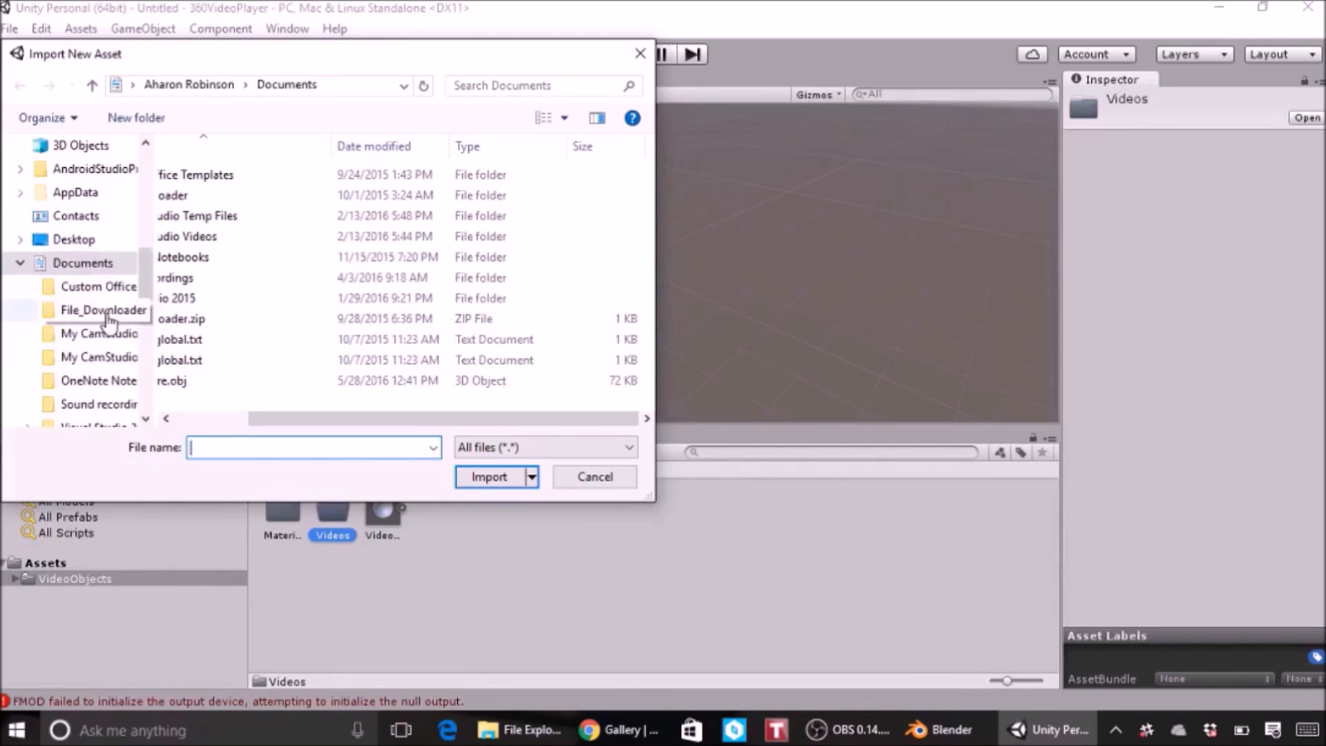
{"action": "scroll", "coordinate": [84, 359], "scroll_direction": "down", "scroll_amount": 2}
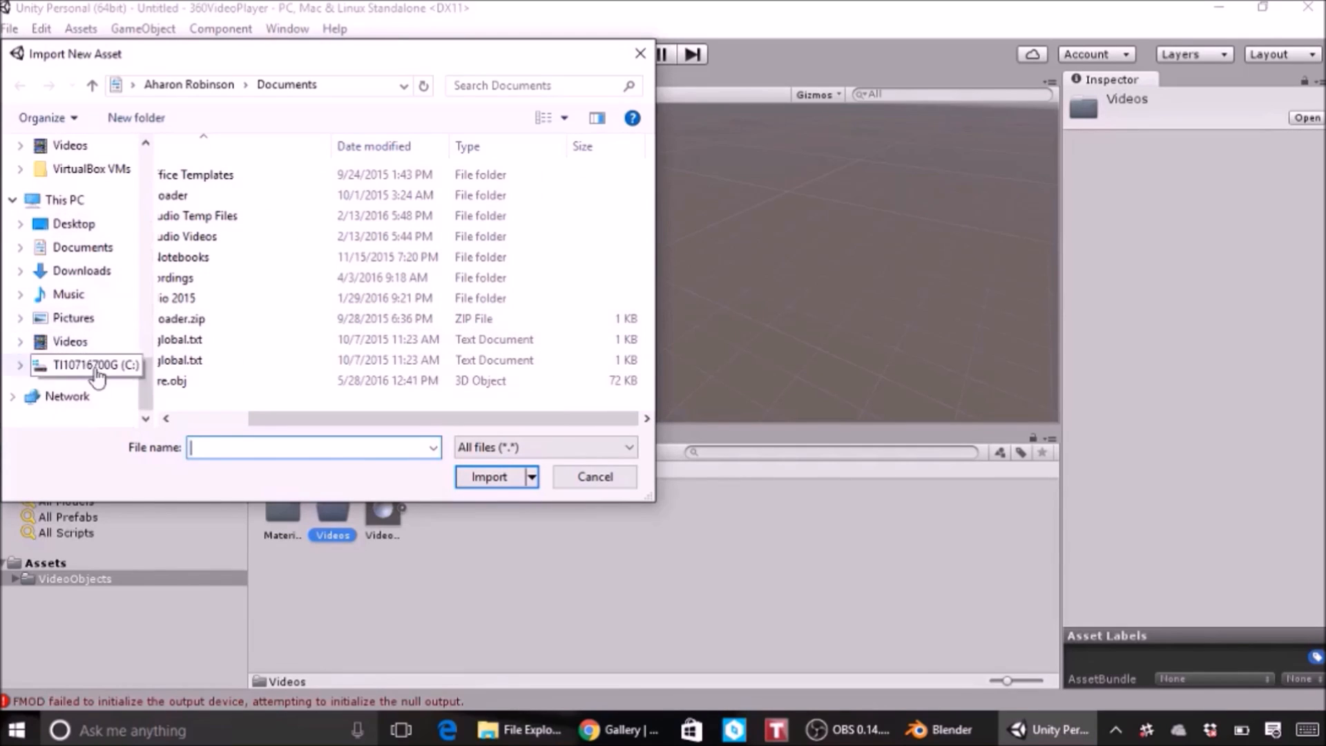
{"action": "left_click", "coordinate": [69, 341]}
{"action": "double_click", "coordinate": [227, 202]}
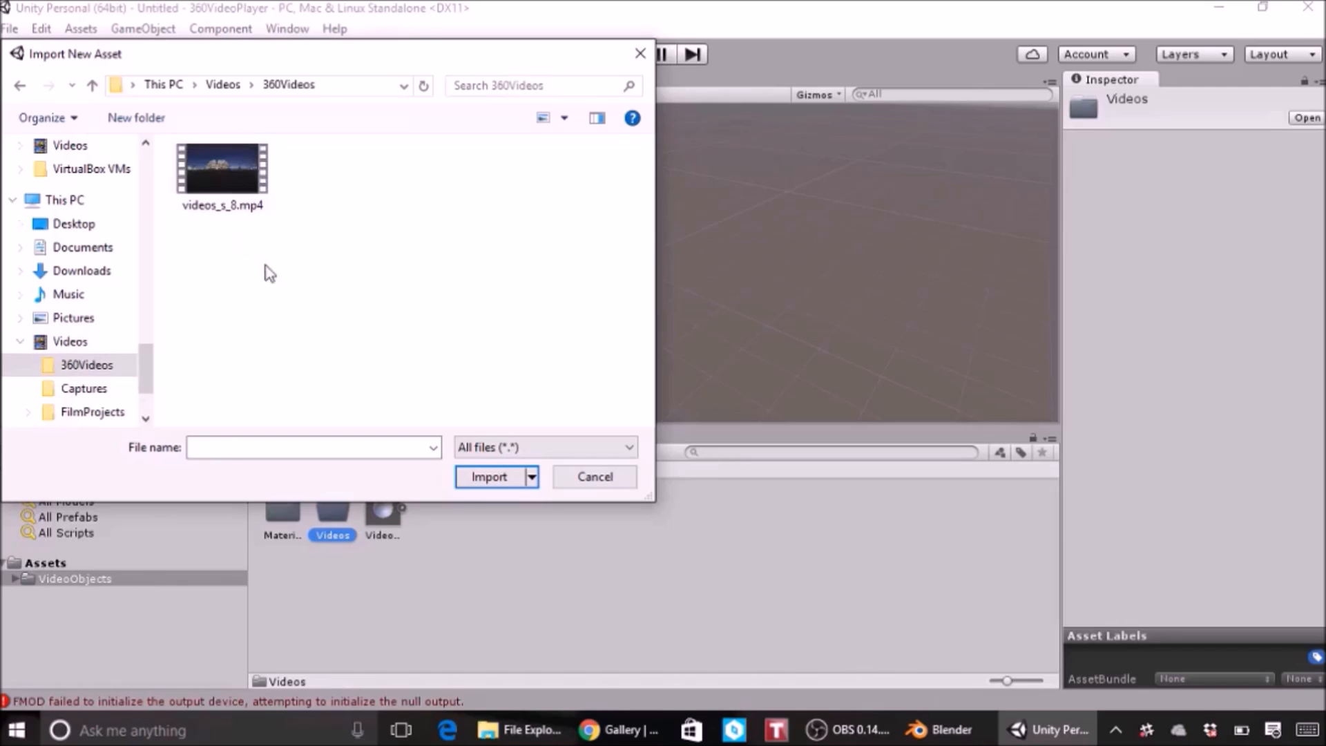
{"action": "left_click", "coordinate": [223, 173]}
{"action": "left_click", "coordinate": [511, 477]}
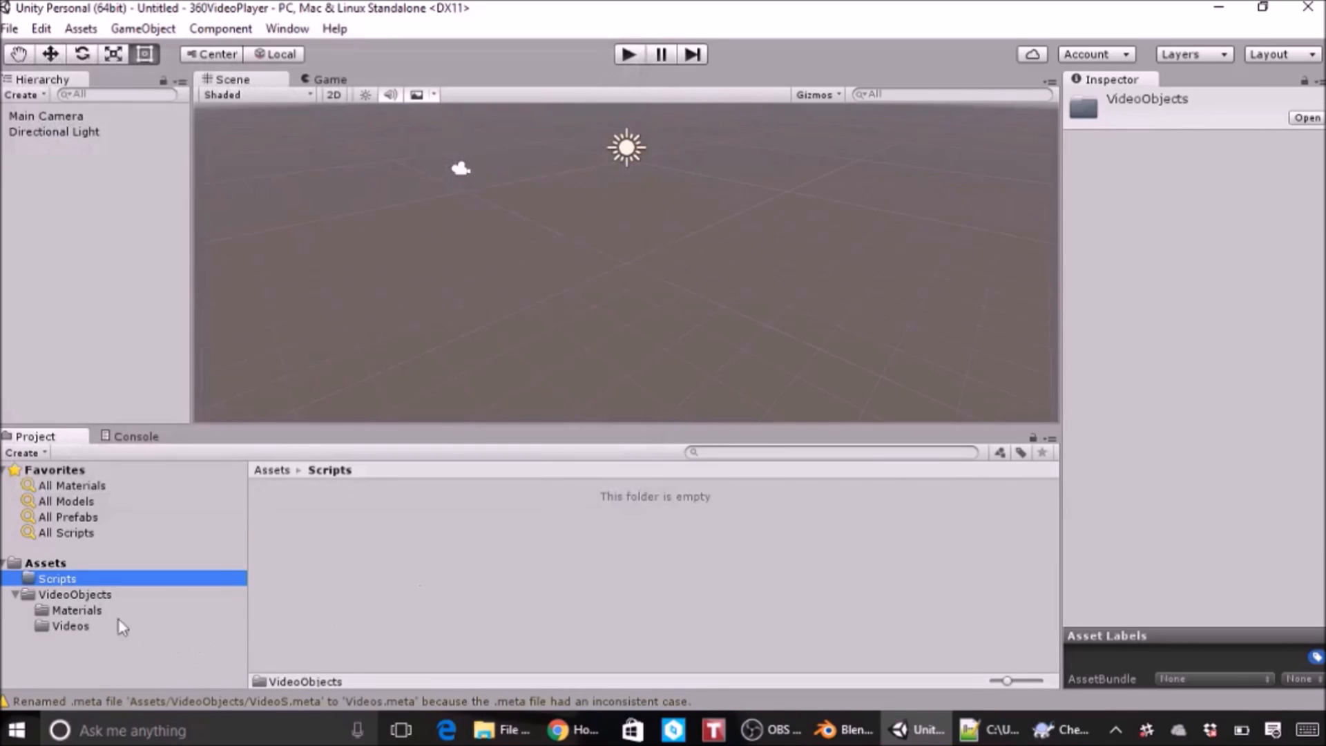
- Import VideoPlayer.cs from C:\workspaces\HomebrewVR\360VideoPlayer as a new asset into the Scripts folder
{"action": "right_click", "coordinate": [70, 579]}
{"action": "left_click", "coordinate": [114, 341]}
{"action": "left_click", "coordinate": [344, 86]}
{"action": "type", "text": "C:\\workspaces\\HomebrewVR\\360VideoPlayer"}
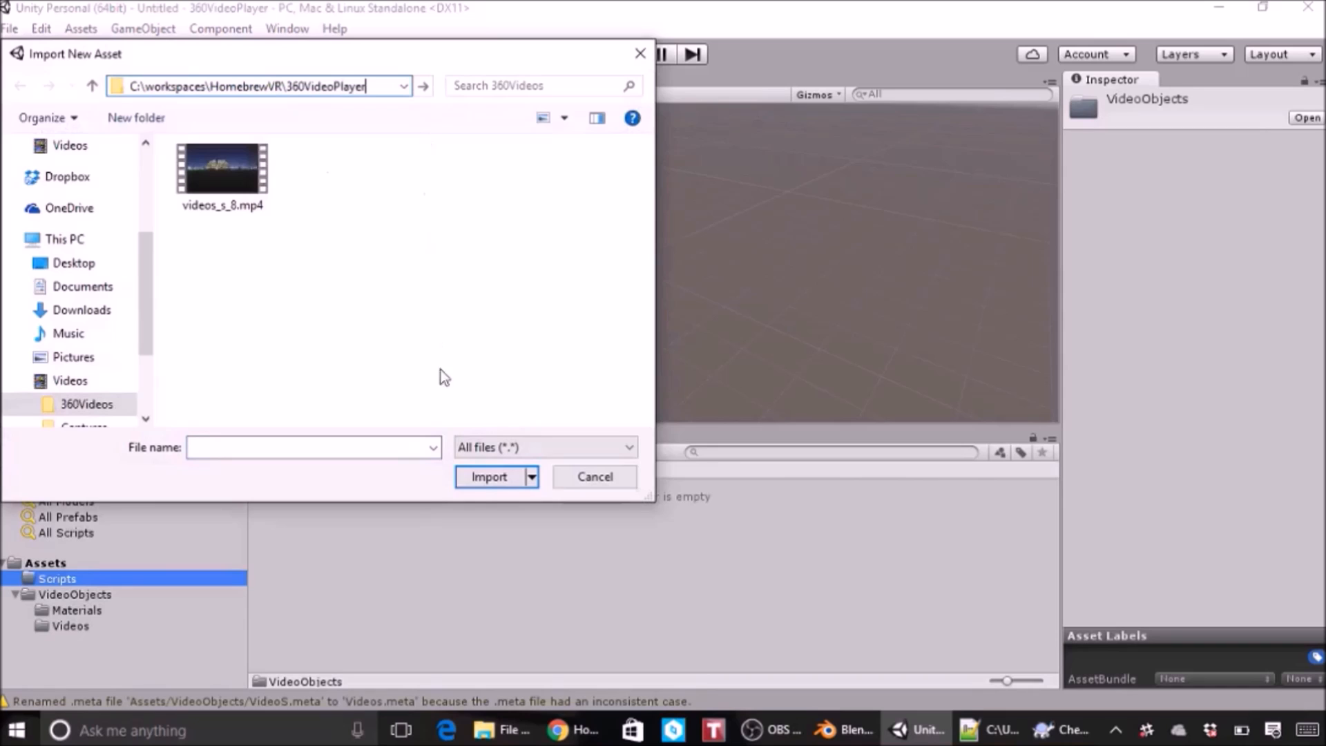
{"action": "key", "text": "Return"}
{"action": "left_click", "coordinate": [251, 177]}
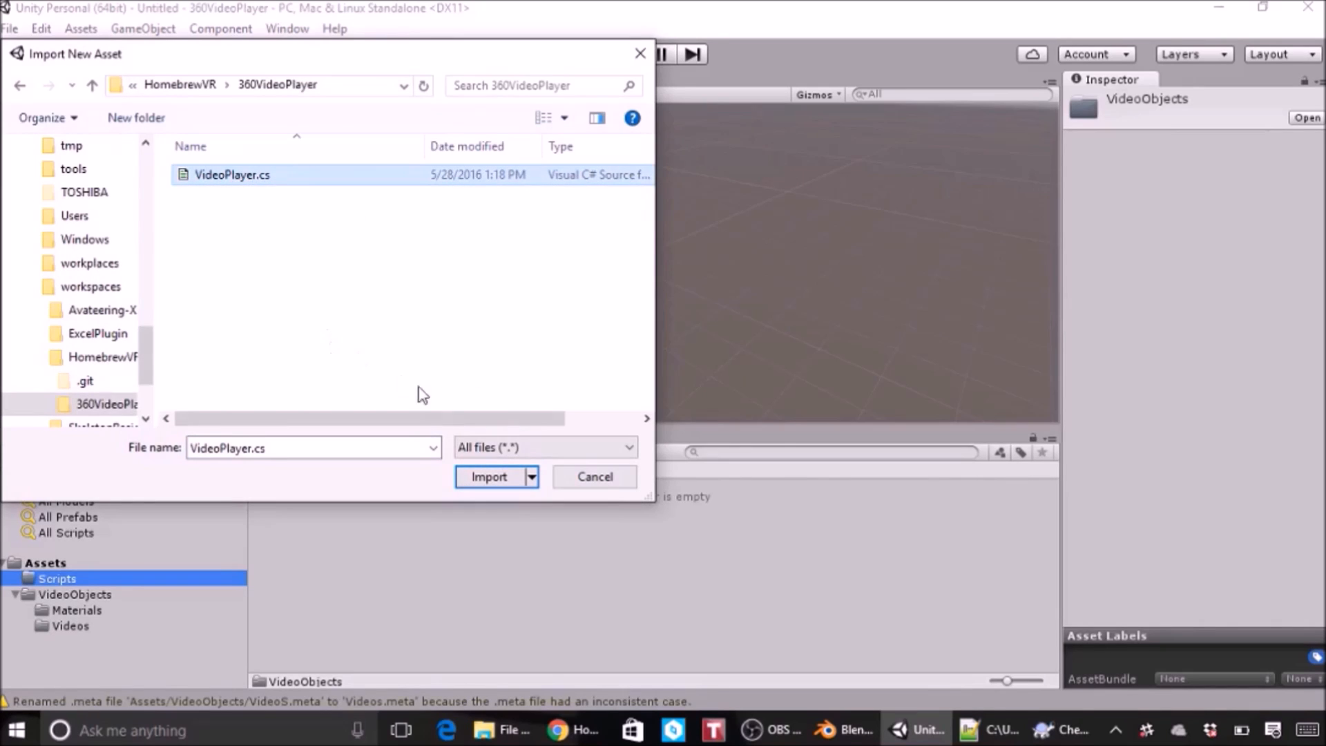
{"action": "left_click", "coordinate": [489, 476]}
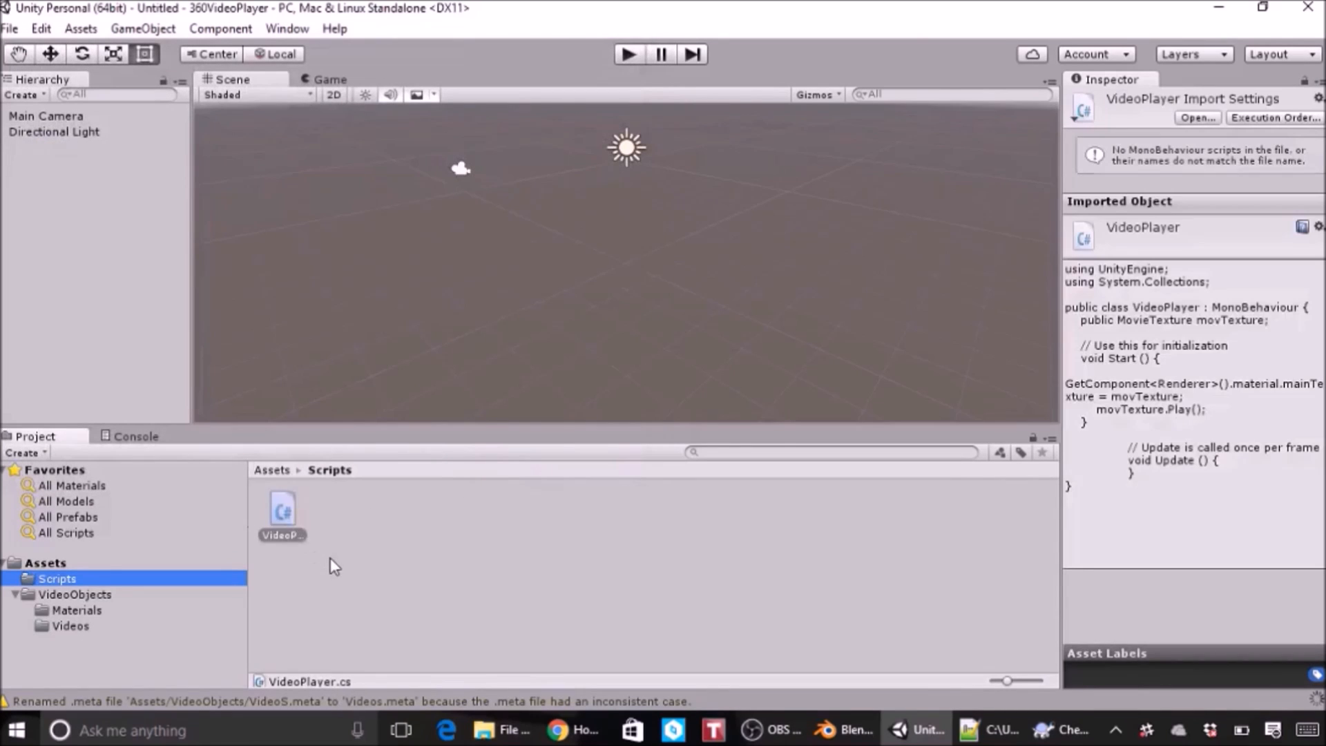
- Review the VideoPlayer script's code in Unity and on its GitHub page in the browser, and return to Unity
{"action": "left_click", "coordinate": [330, 557]}
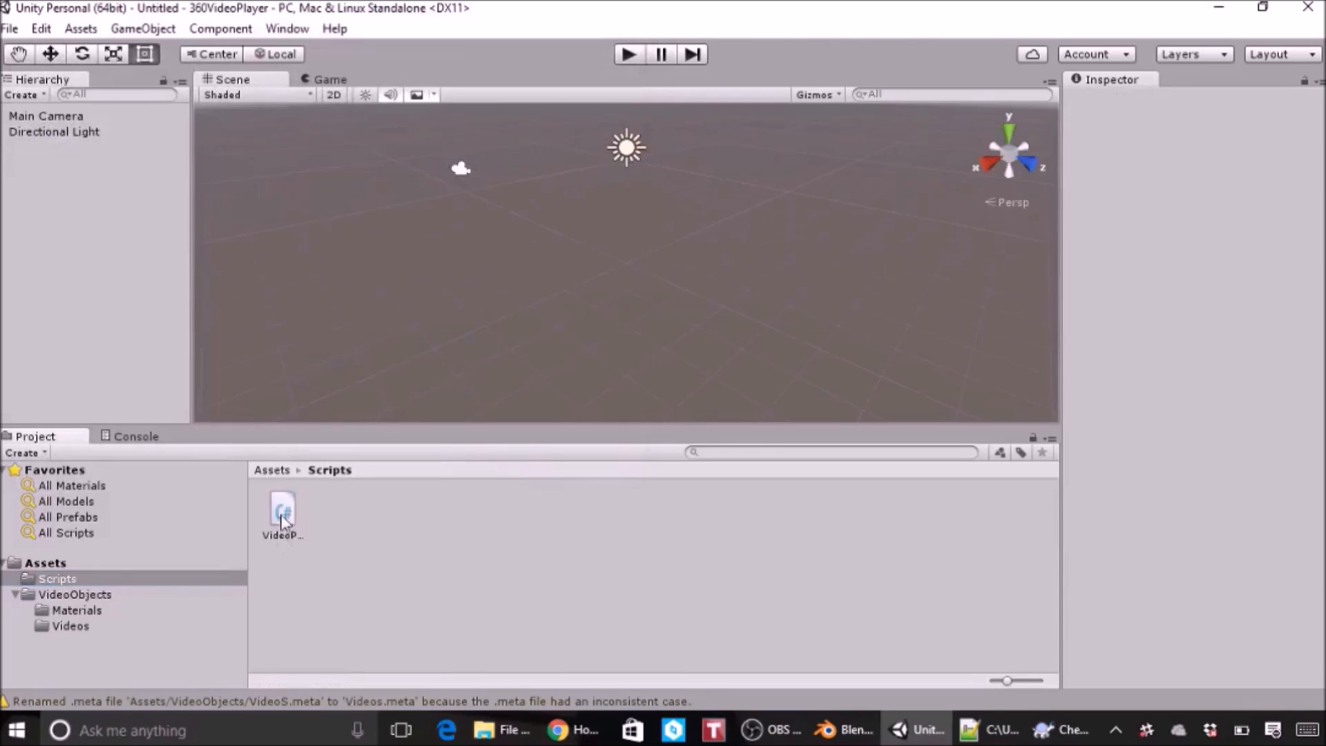
{"action": "left_click", "coordinate": [284, 518]}
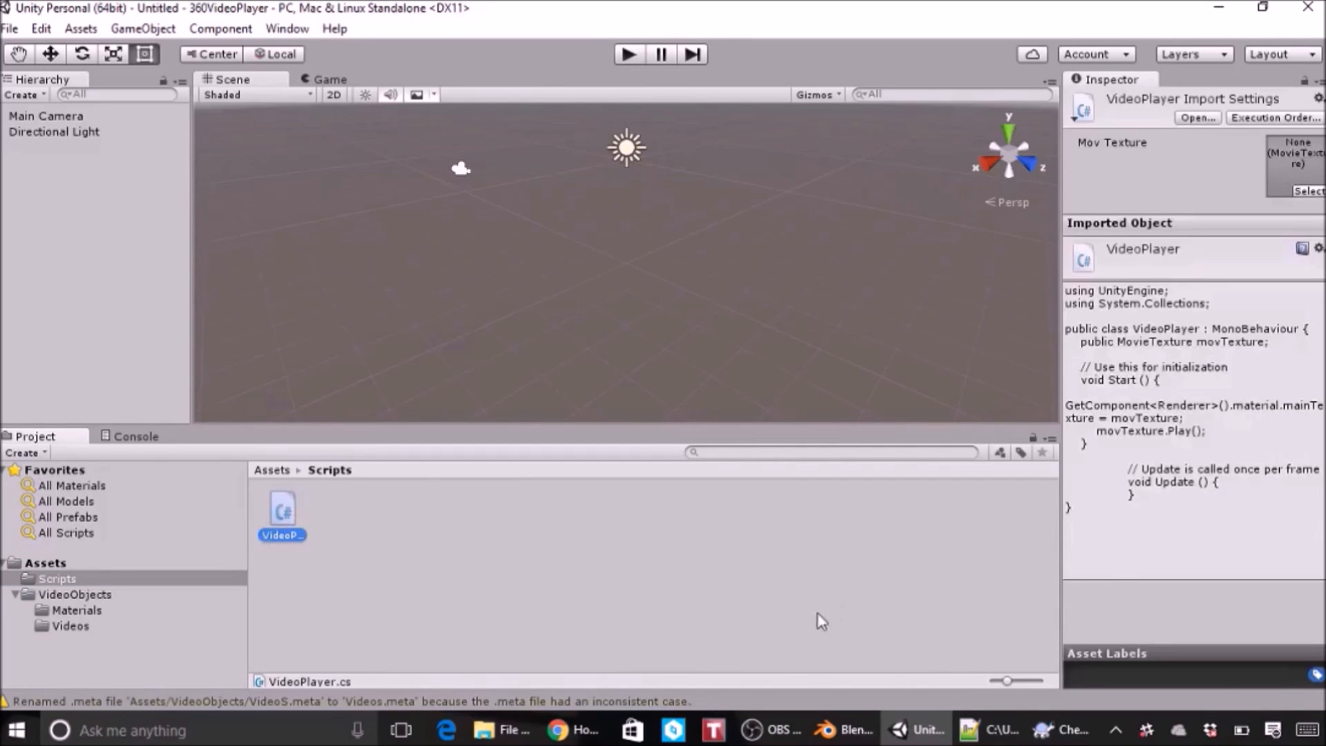
{"action": "left_click", "coordinate": [585, 733]}
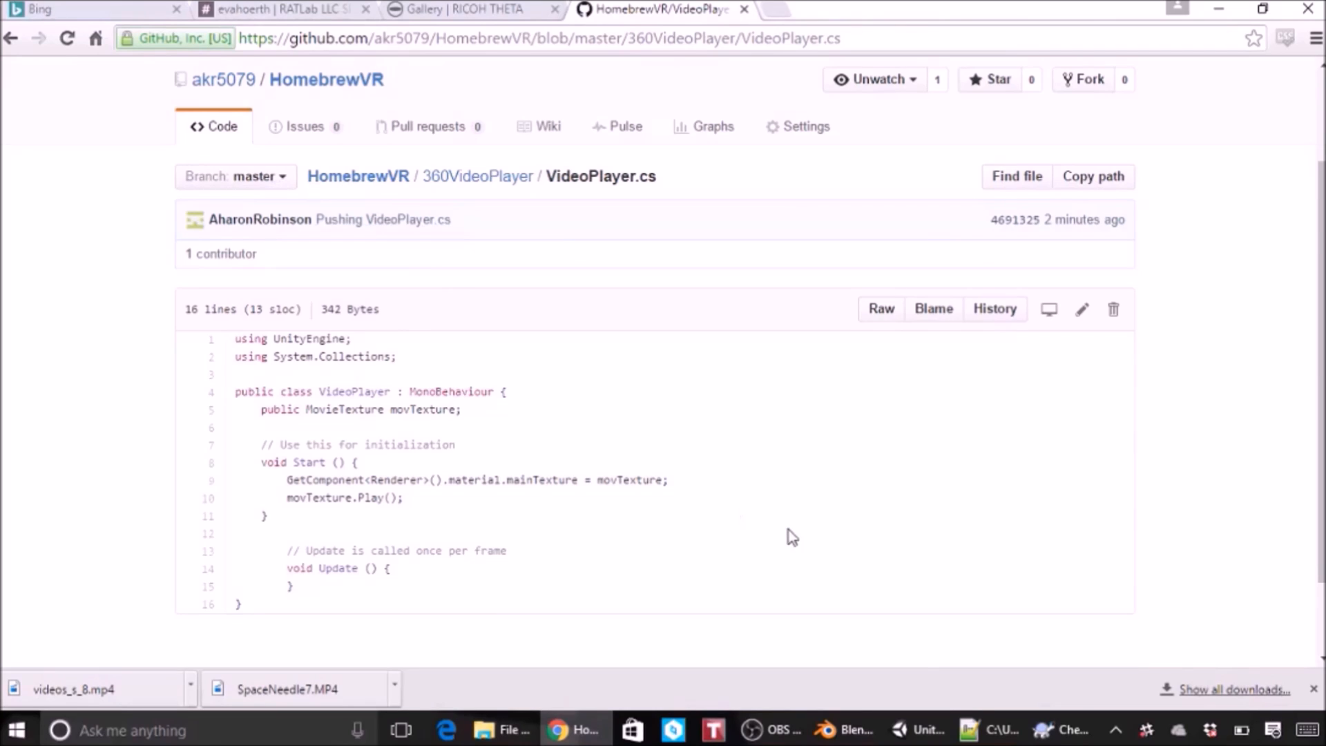
{"action": "left_click", "coordinate": [919, 729]}
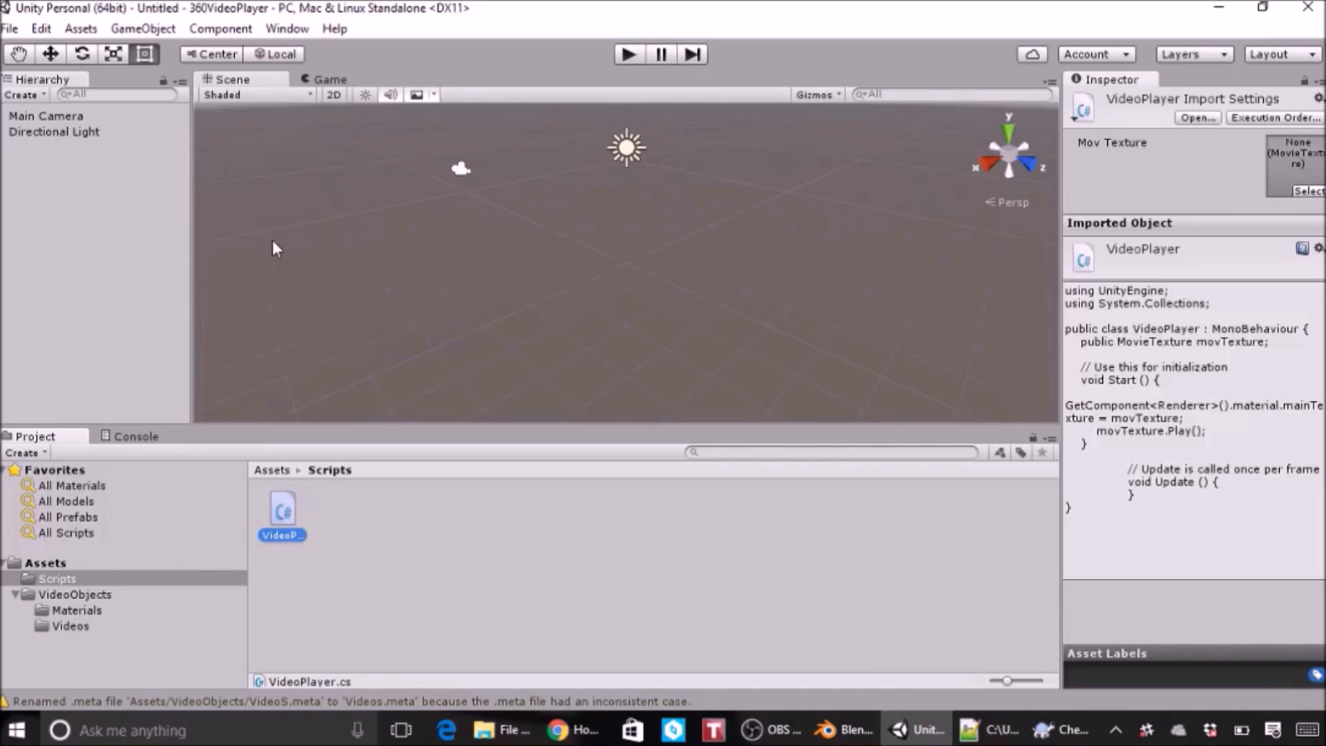
- Rename the default material in the VideoObjects Materials folder as VideoMaterial
{"action": "left_click", "coordinate": [76, 610]}
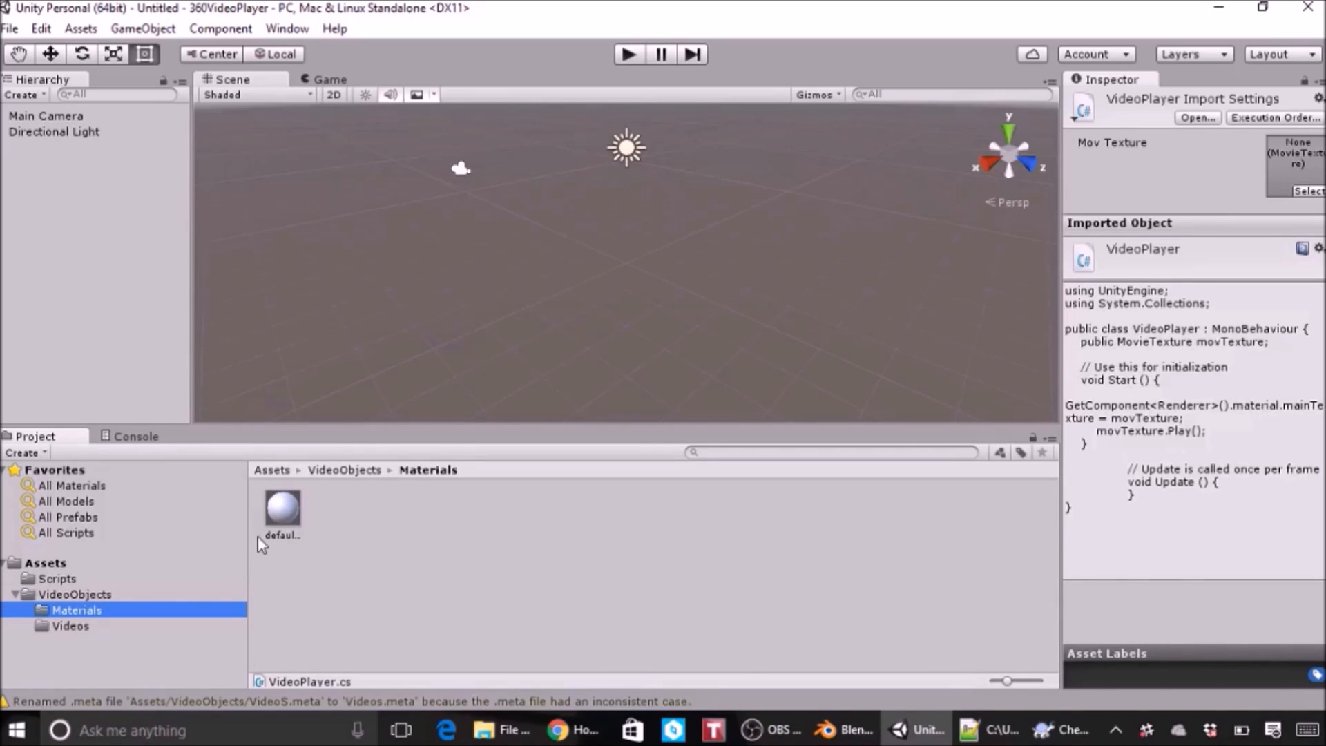
{"action": "left_click", "coordinate": [283, 535]}
{"action": "left_click", "coordinate": [283, 535]}
{"action": "type", "text": "VideoMaterial"}
{"action": "key", "text": "Return"}
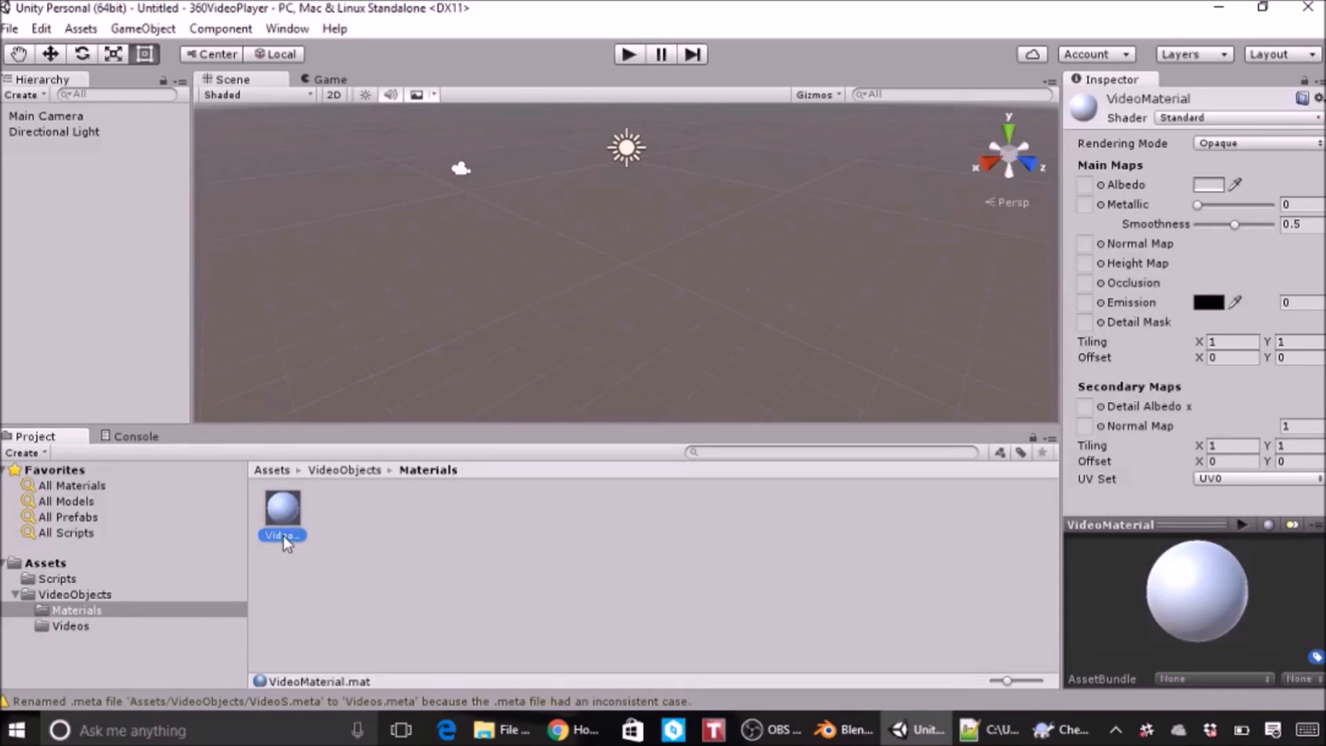
- Set the VideoMaterial shader to Unlit/Color
{"action": "left_click", "coordinate": [1233, 118]}
{"action": "mouse_move", "coordinate": [1166, 360]}
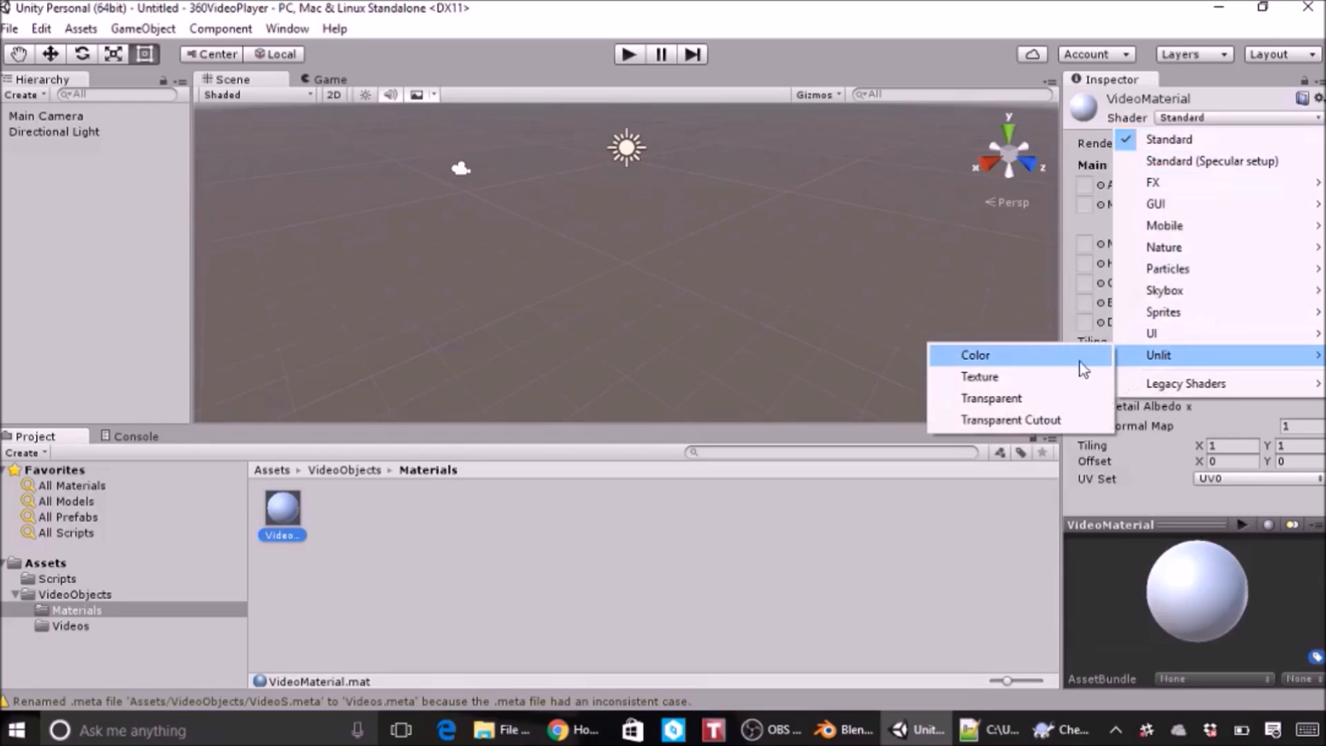
{"action": "left_click", "coordinate": [1032, 356]}
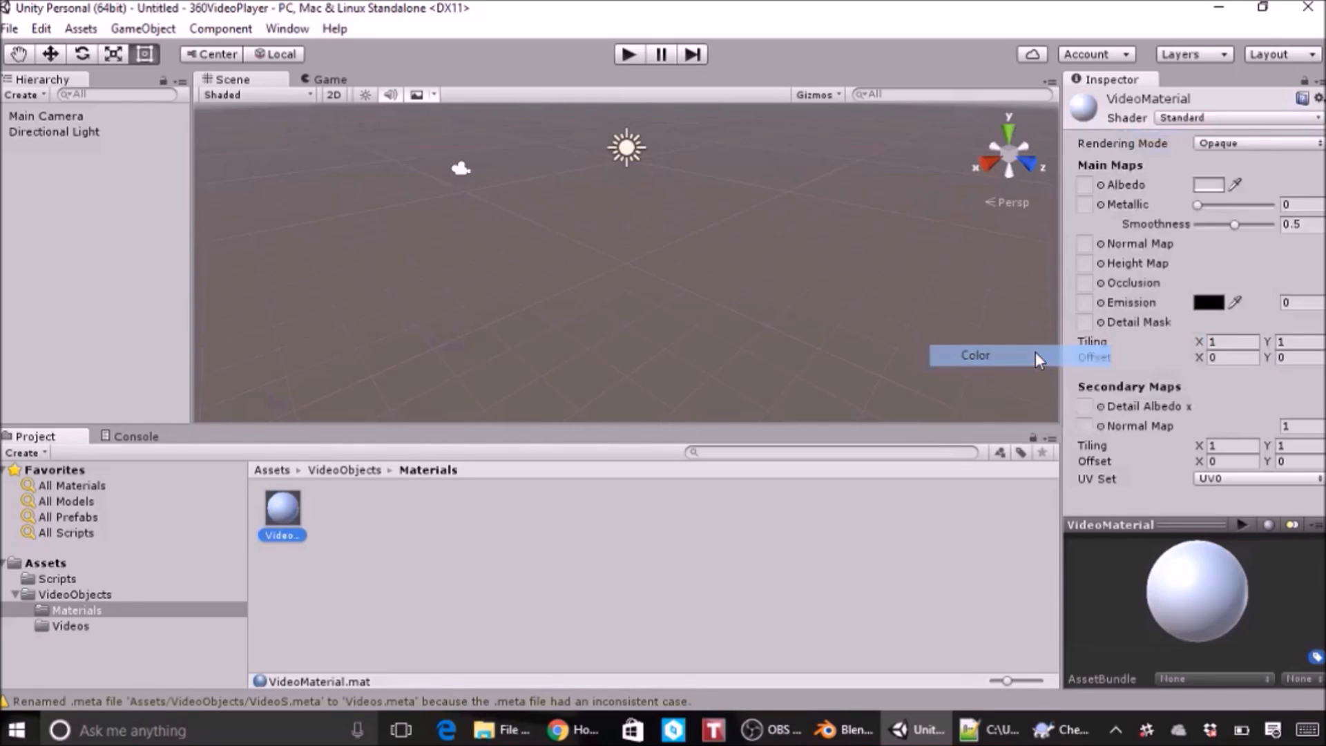
- Set the VideoMaterial shader to Unlit/Transparent Cutout and assign the imported video from the Videos folder as its base texture
{"action": "left_click", "coordinate": [1263, 121]}
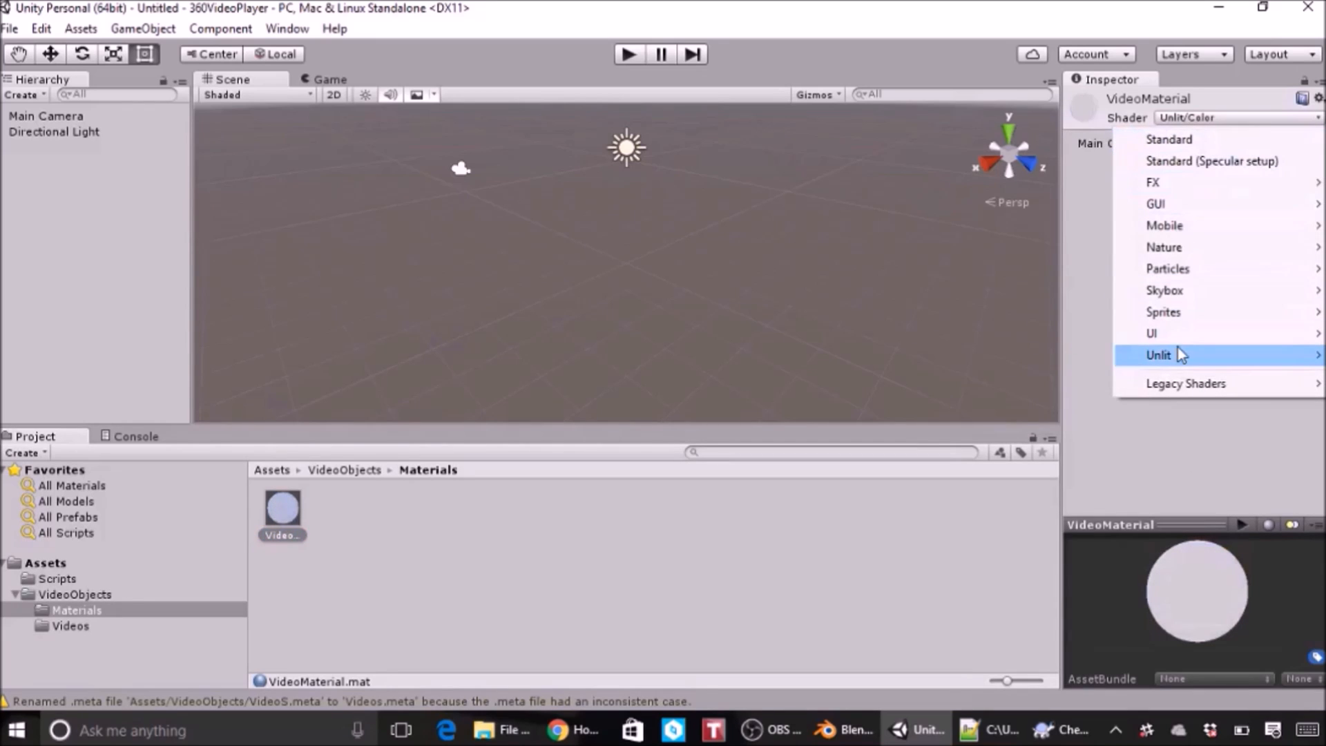
{"action": "mouse_move", "coordinate": [1178, 349]}
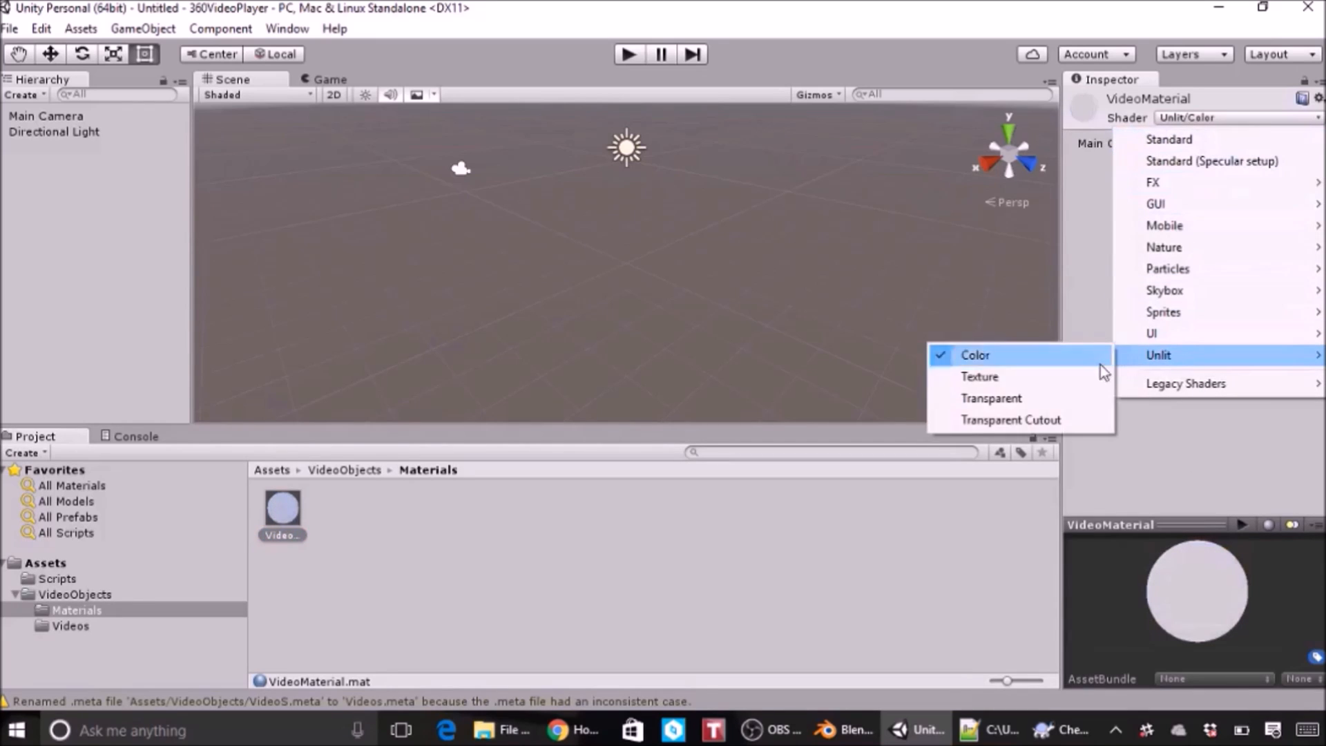
{"action": "left_click", "coordinate": [1032, 415]}
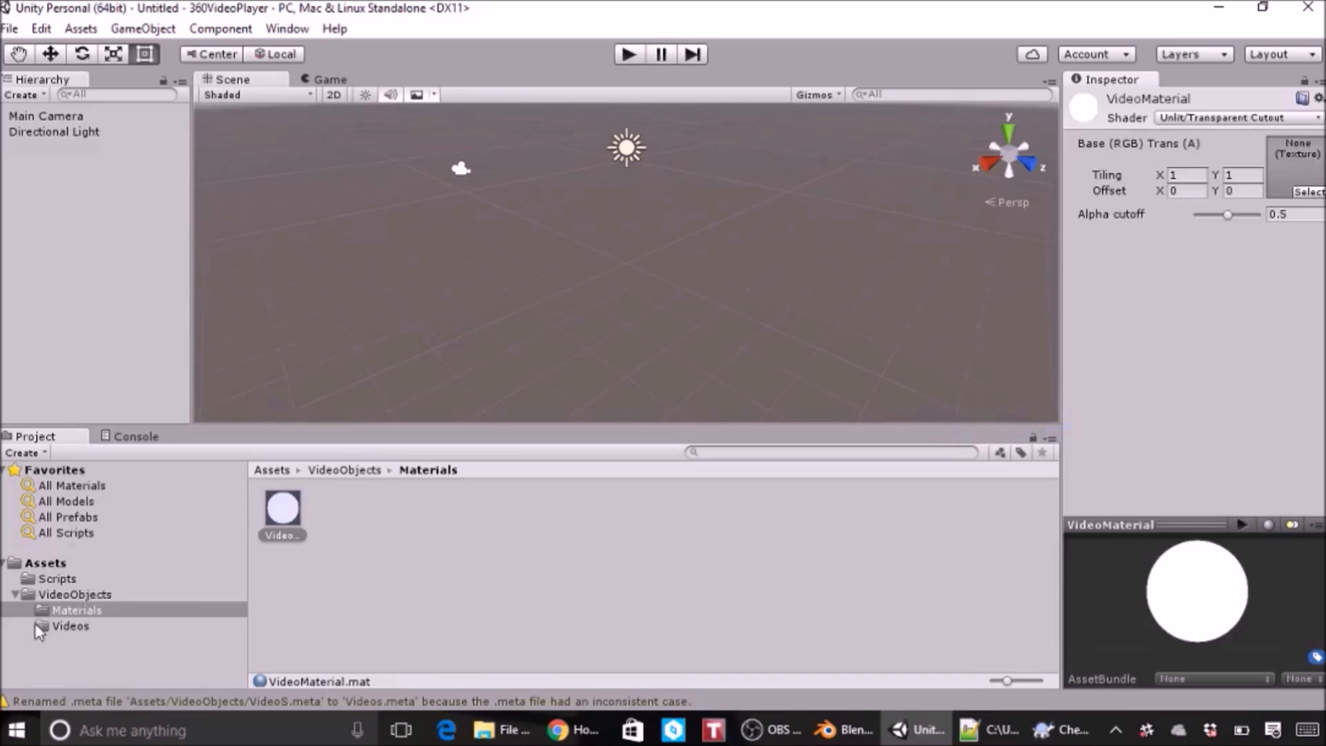
{"action": "left_click", "coordinate": [54, 626]}
{"action": "left_click_drag", "start_coordinate": [283, 510], "coordinate": [1309, 181]}
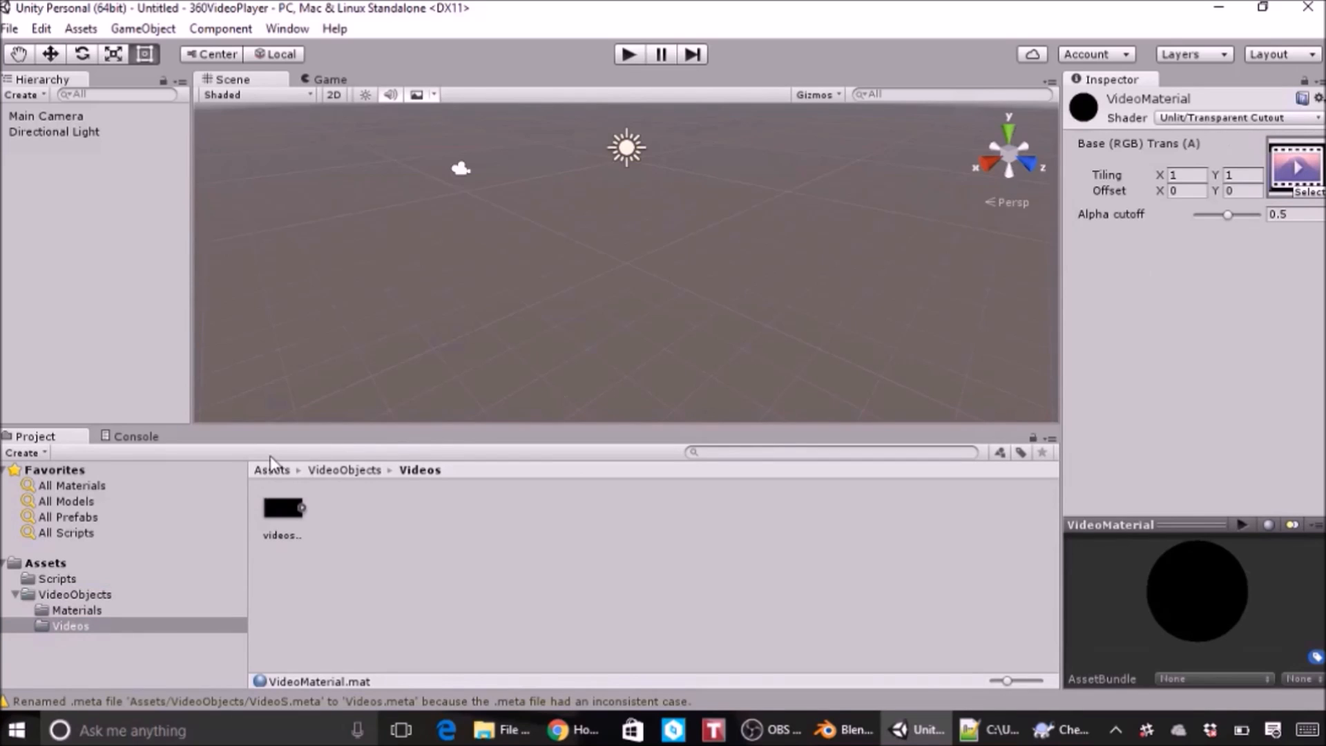
- Place the VideoSphere model from the VideoObjects folder in the scene and set its position to X 0, Y 0, Z 0
{"action": "left_click", "coordinate": [344, 470]}
{"action": "left_click_drag", "start_coordinate": [382, 509], "coordinate": [639, 214]}
{"action": "left_click", "coordinate": [1174, 191]}
{"action": "left_click", "coordinate": [1174, 172]}
{"action": "type", "text": "0"}
{"action": "left_click", "coordinate": [1244, 173]}
{"action": "type", "text": "0"}
{"action": "left_click", "coordinate": [1302, 173]}
{"action": "type", "text": "0"}
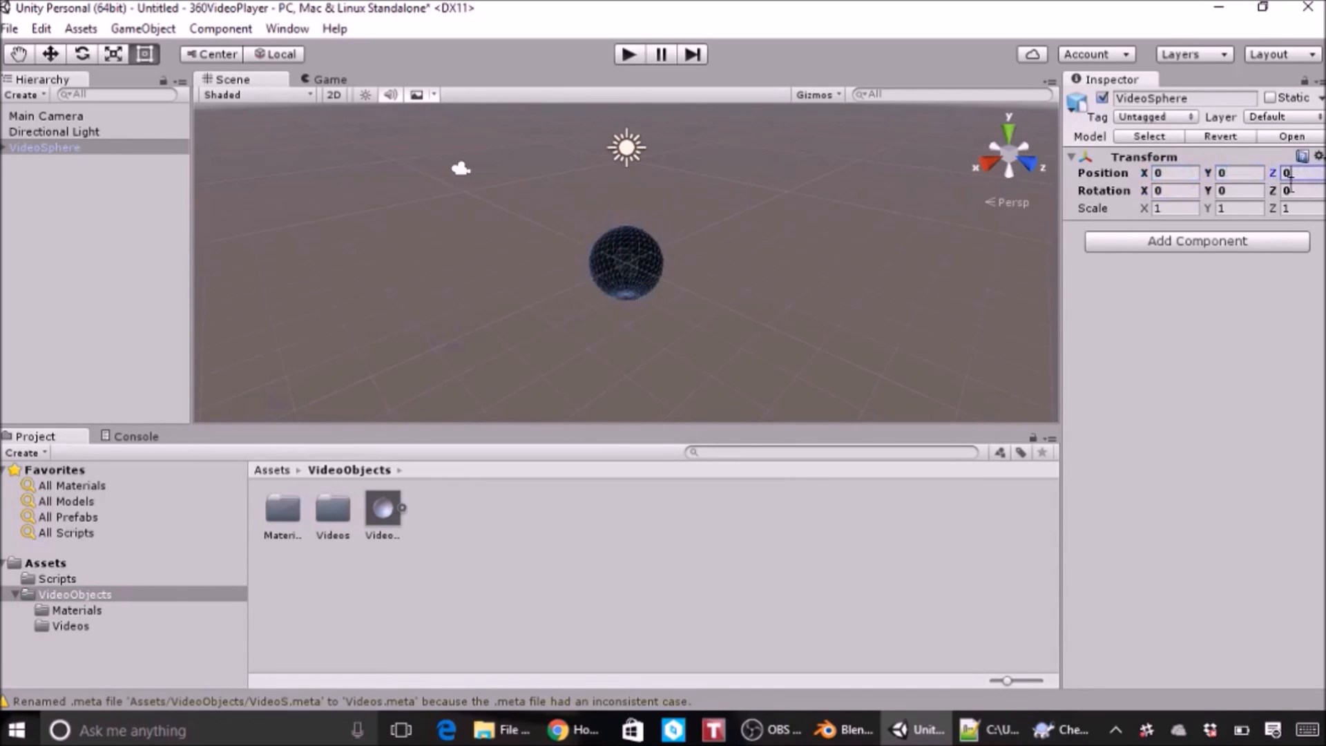
{"action": "left_click", "coordinate": [803, 309]}
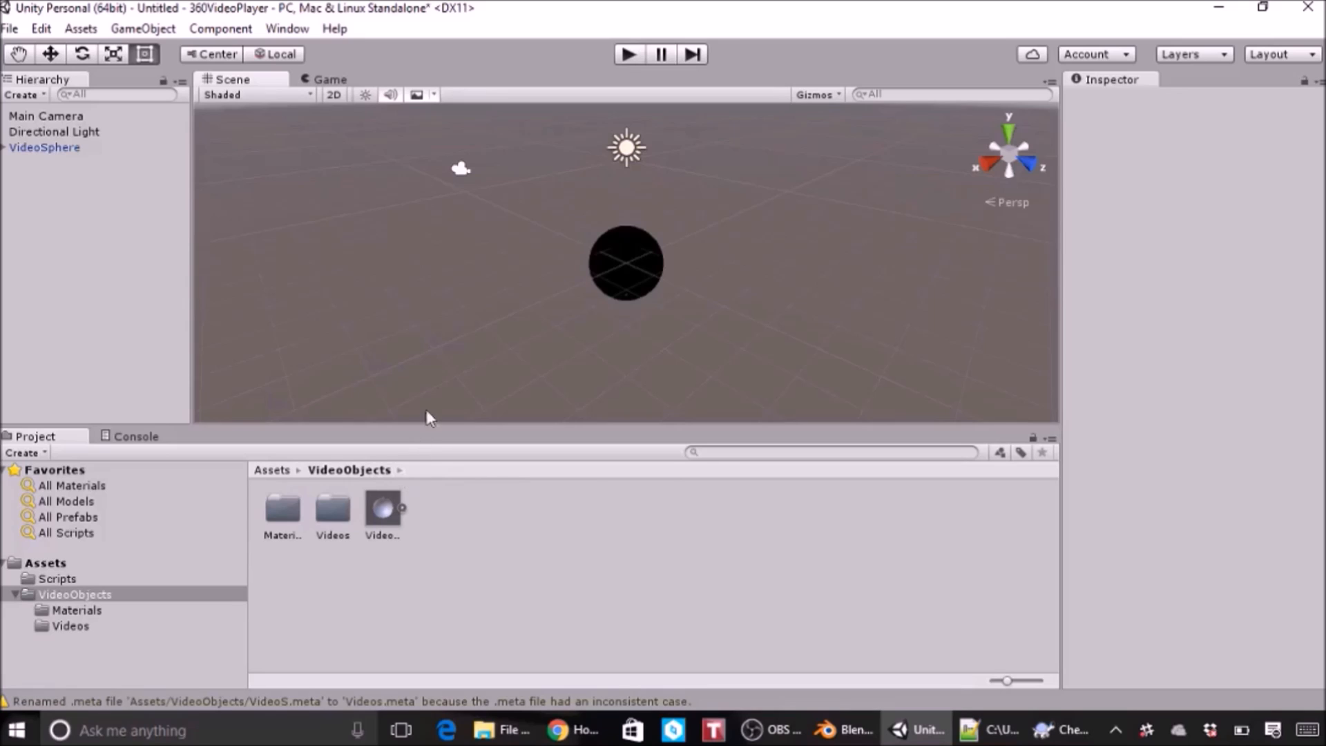
- Attach the VideoPlayer script from the Scripts folder to VideoSphere's default child object
{"action": "left_click", "coordinate": [629, 259]}
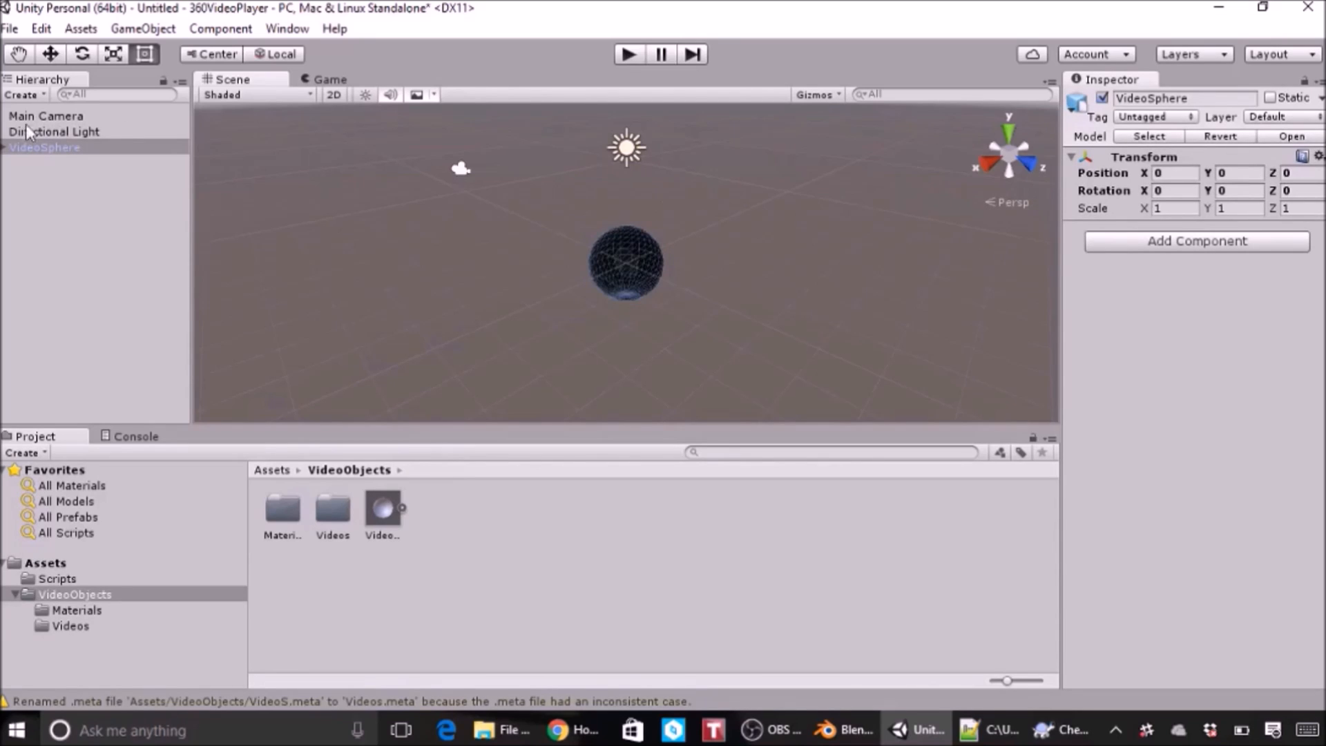
{"action": "left_click", "coordinate": [4, 148]}
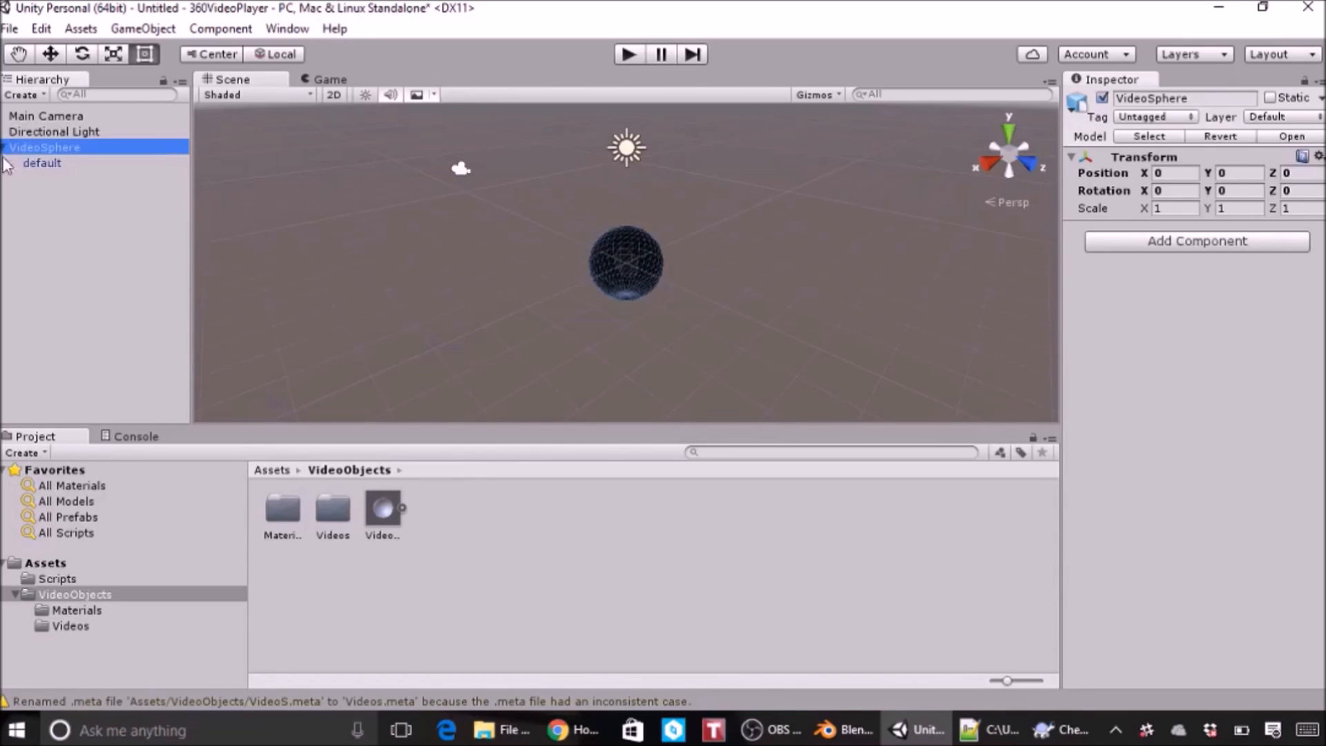
{"action": "left_click", "coordinate": [47, 166]}
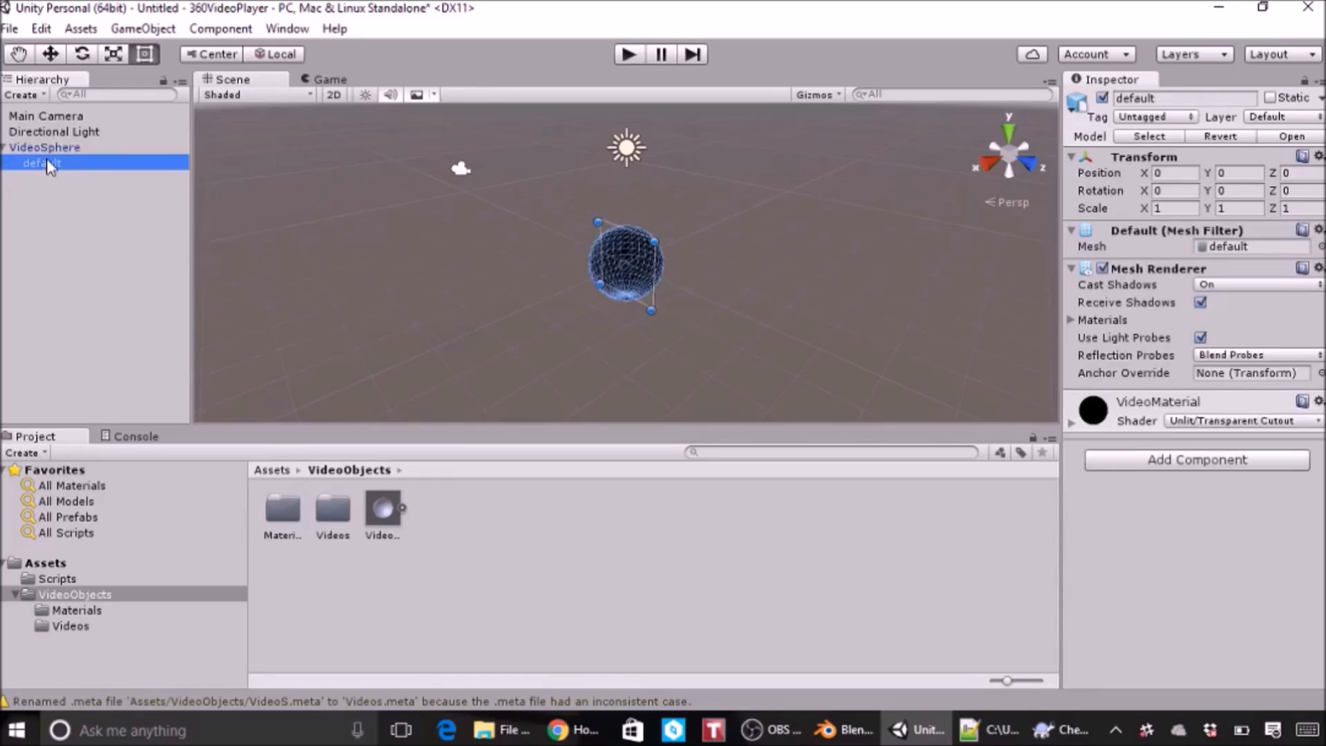
{"action": "left_click", "coordinate": [57, 579]}
{"action": "left_click_drag", "start_coordinate": [282, 512], "coordinate": [1177, 551]}
- Assign the videos_s_8 clip from the Videos folder as the Mov Texture of the default object's Video Player script
{"action": "left_click", "coordinate": [67, 626]}
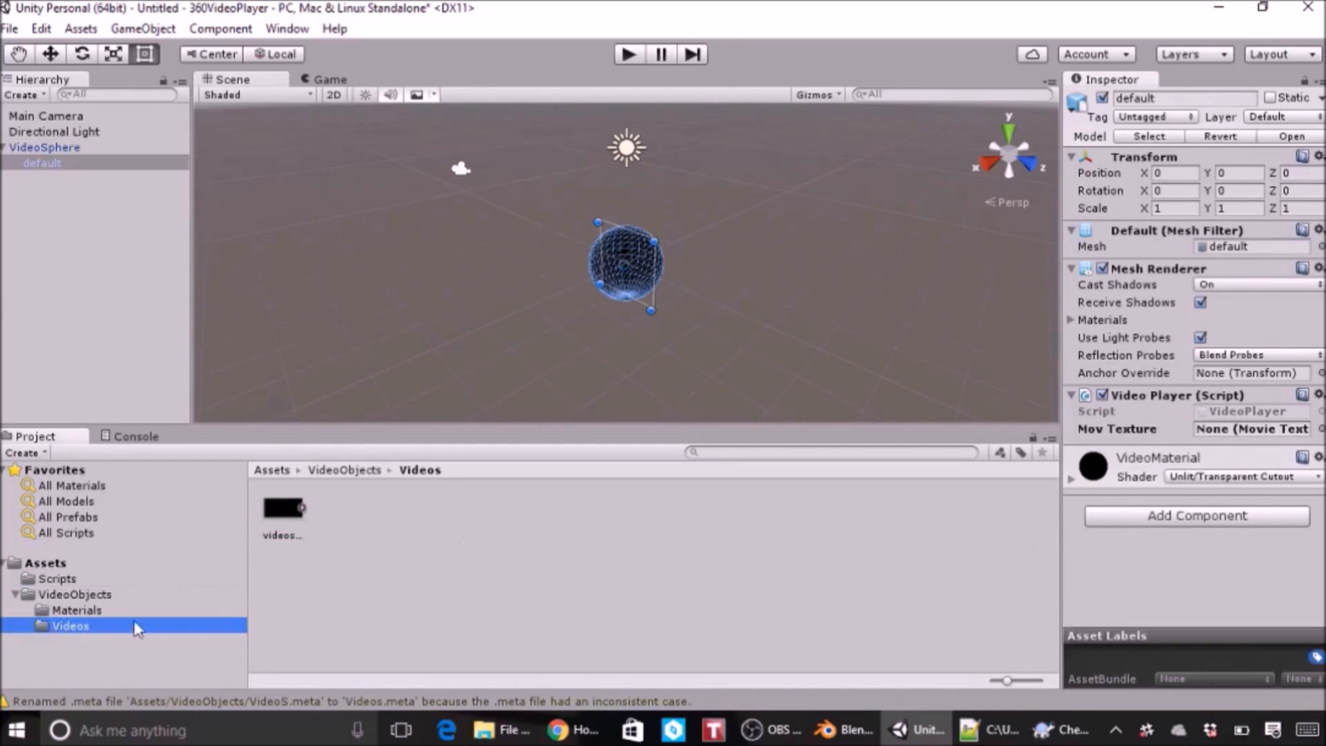
{"action": "left_click", "coordinate": [43, 164]}
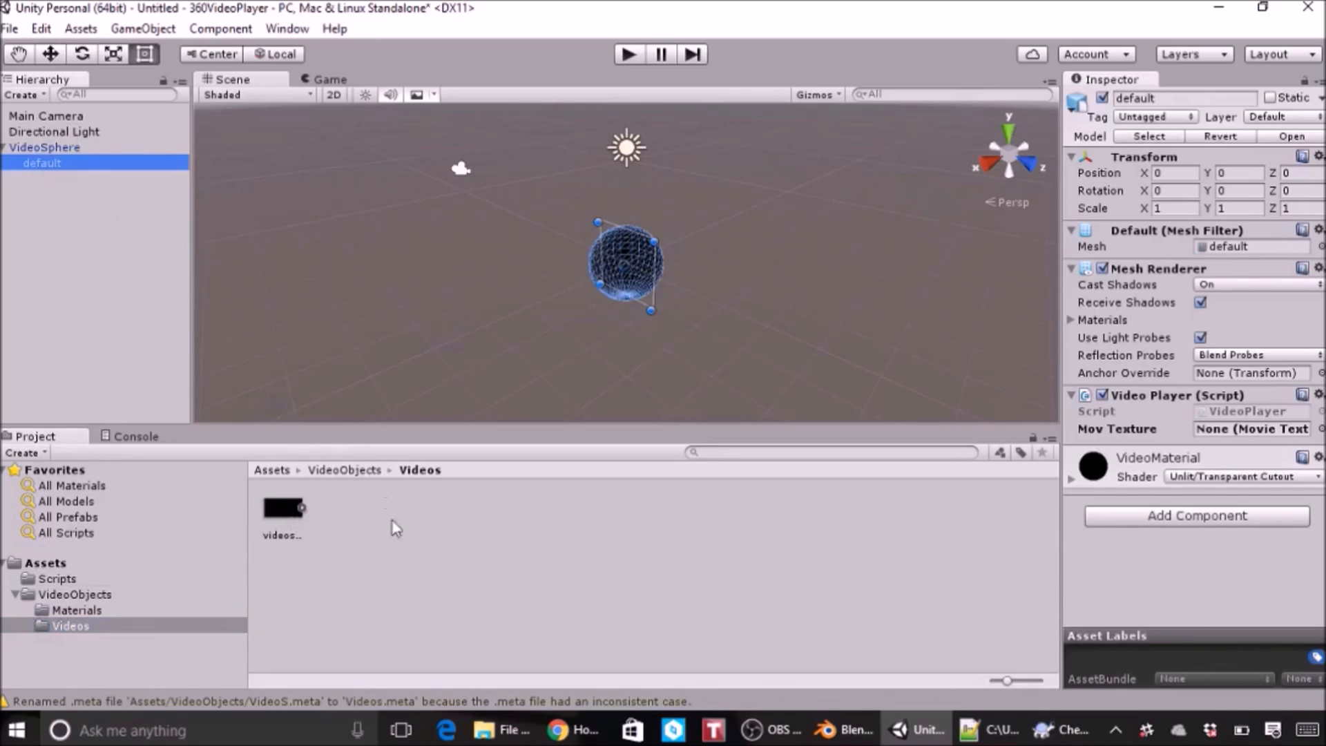
{"action": "left_click_drag", "start_coordinate": [283, 512], "coordinate": [1242, 414]}
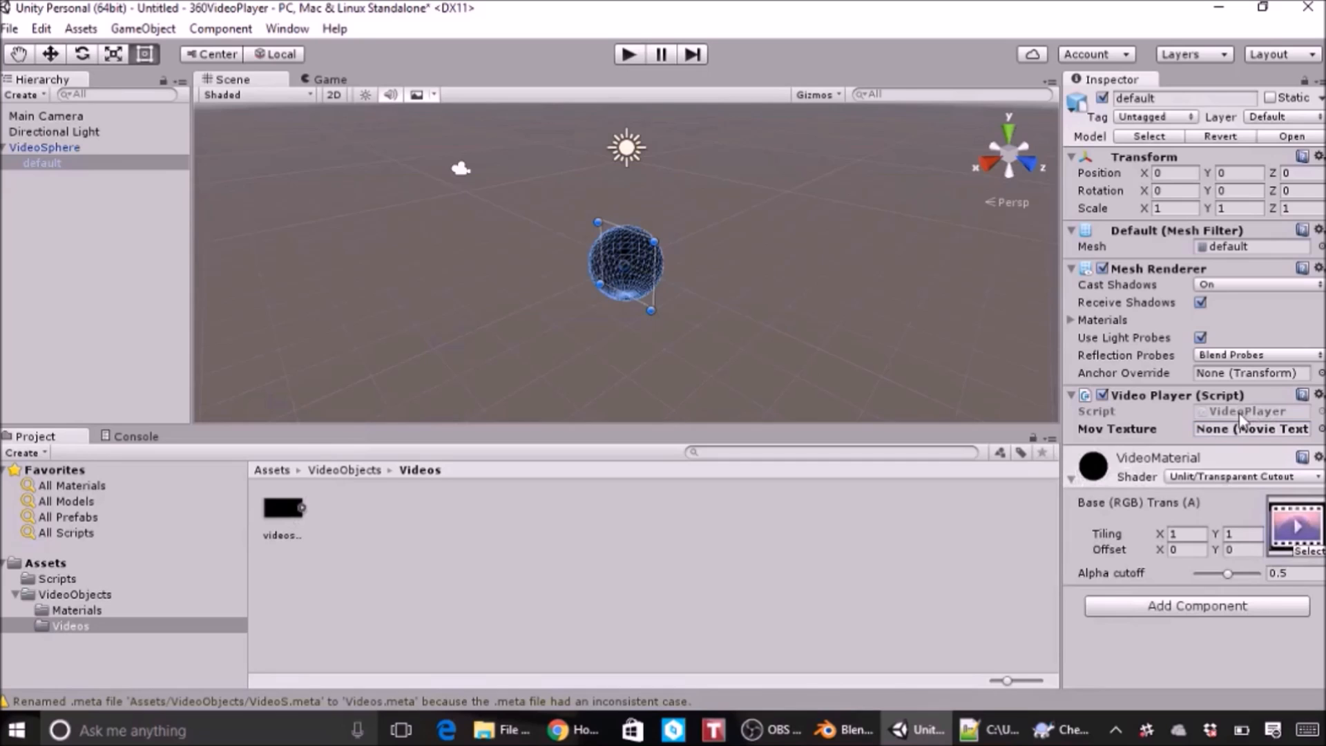
{"action": "left_click", "coordinate": [1295, 413]}
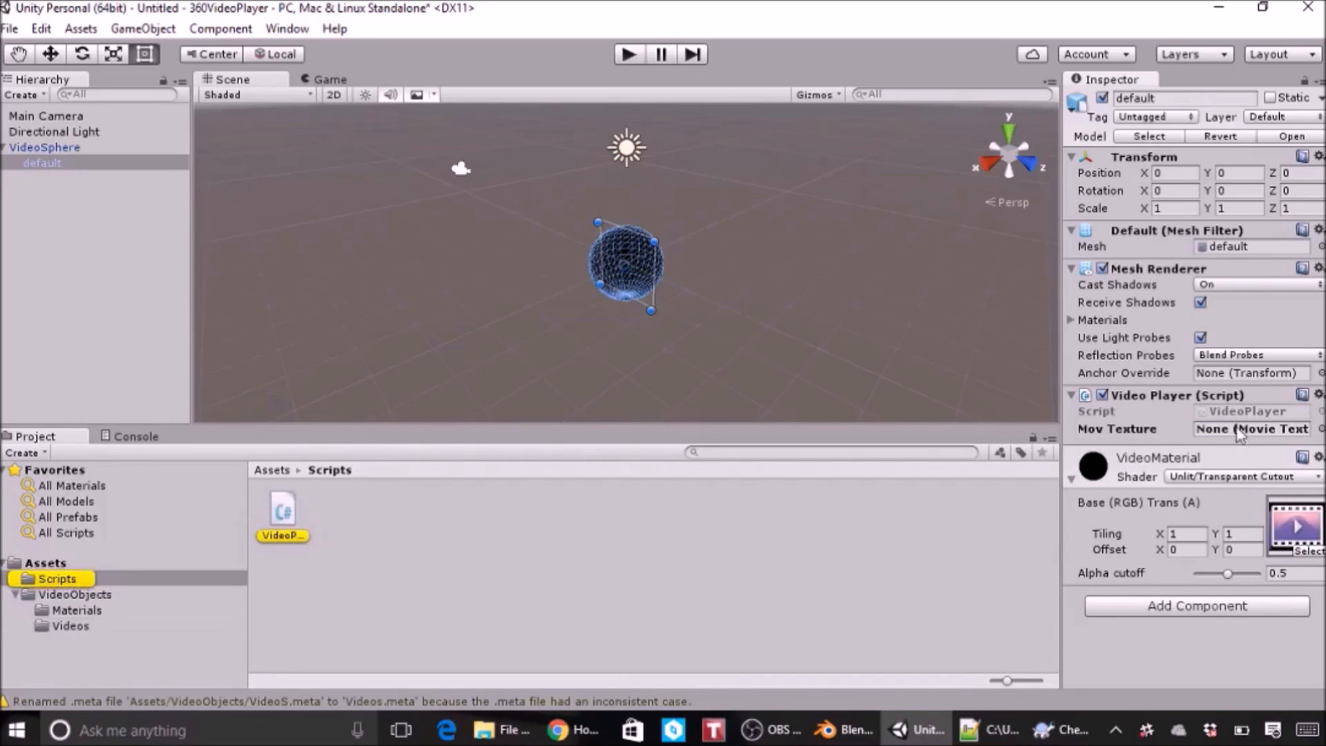
{"action": "left_click", "coordinate": [62, 625]}
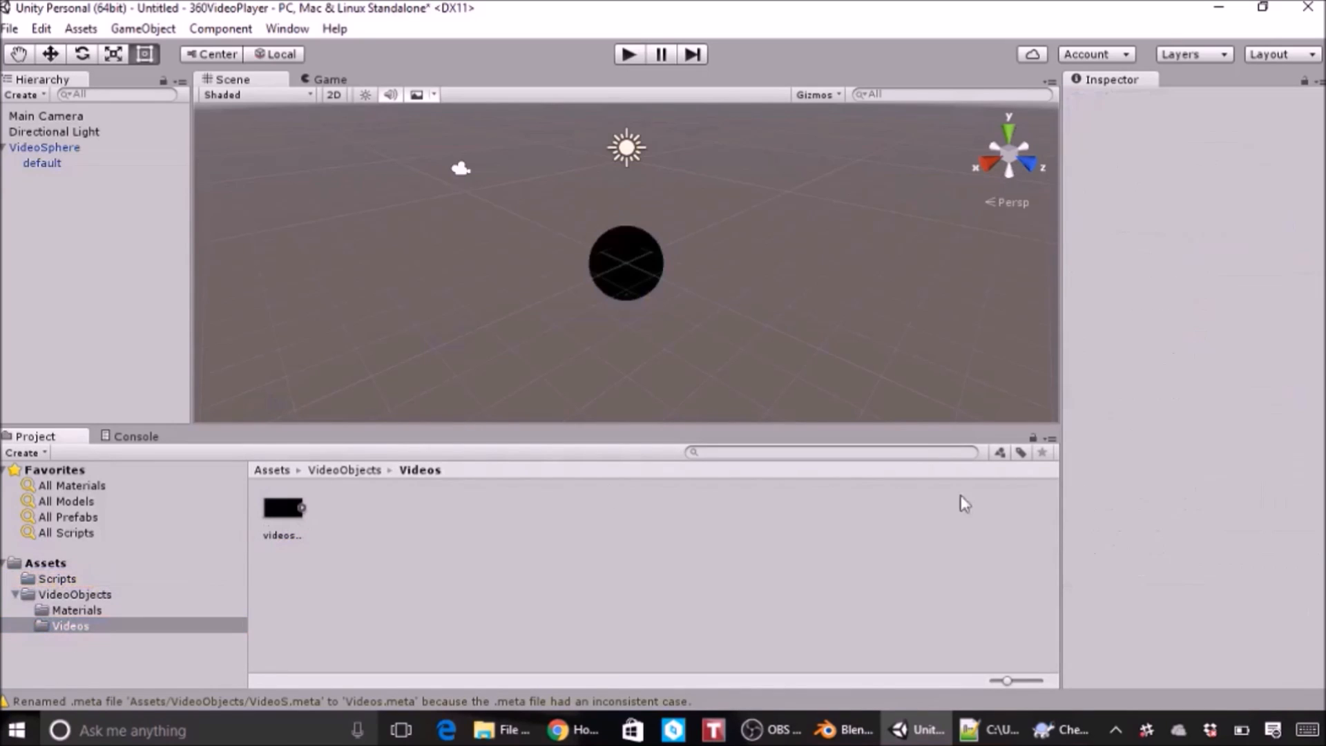
{"action": "left_click", "coordinate": [42, 163]}
{"action": "left_click_drag", "start_coordinate": [285, 517], "coordinate": [1228, 439]}
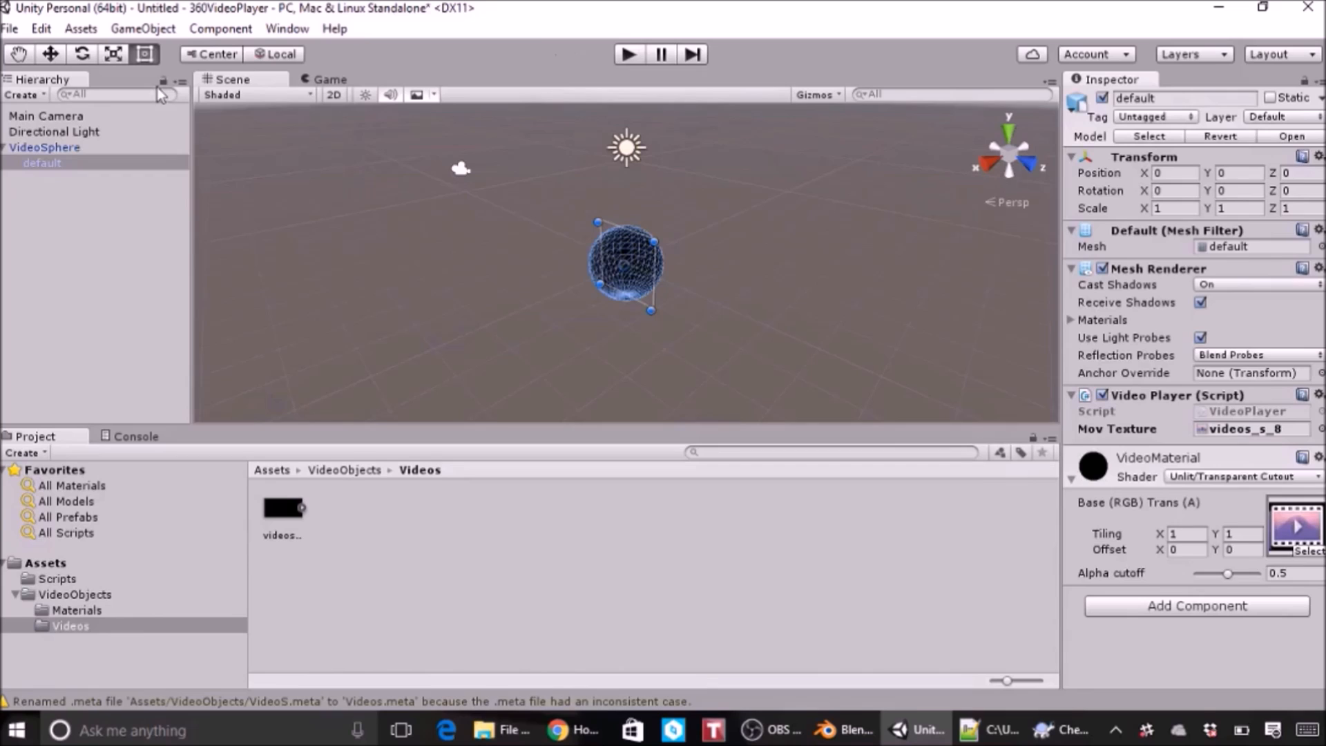
- Set the Main Camera's position to X 0, Y 0, Z 0 so it sits at the sphere's centre
{"action": "left_click", "coordinate": [46, 116]}
{"action": "left_click", "coordinate": [1161, 154]}
{"action": "key", "text": "Tab"}
{"action": "type", "text": "0"}
{"action": "key", "text": "Tab"}
{"action": "type", "text": "0"}
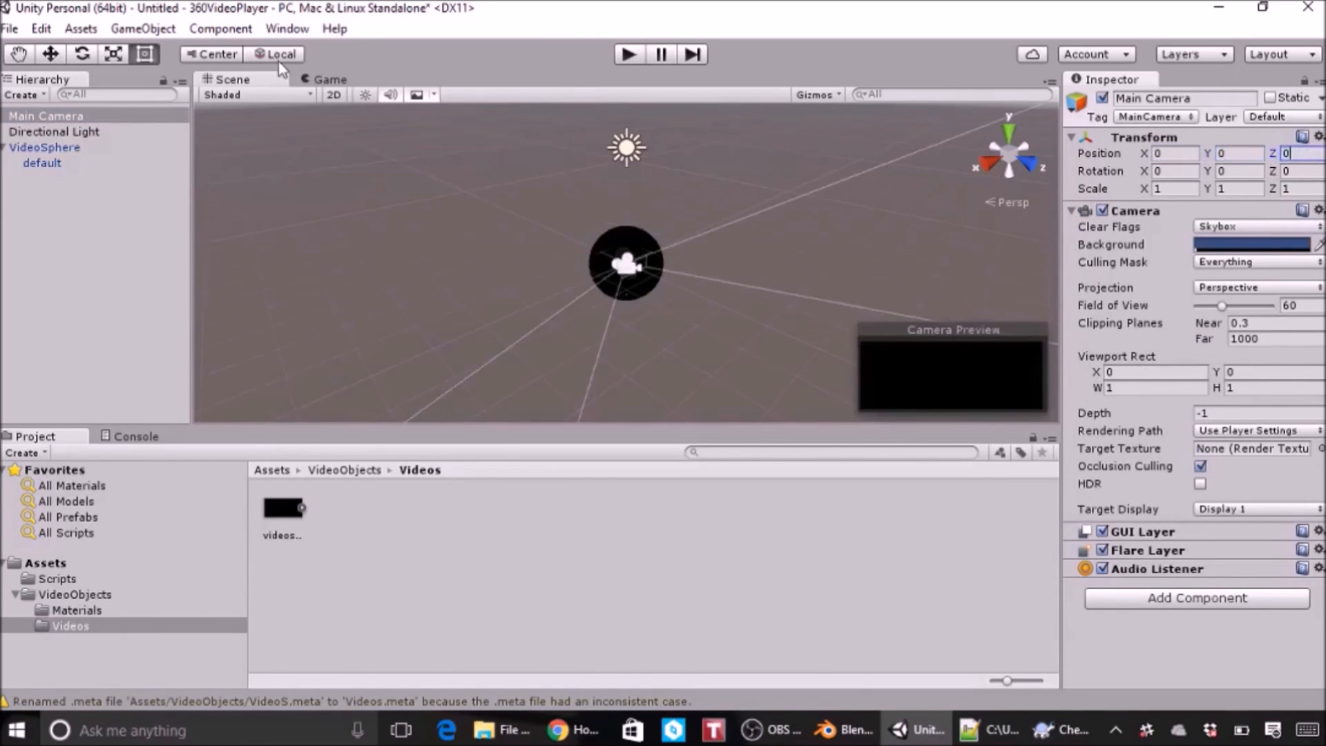
- Play the scene and look around the running 360-degree video from inside the sphere in the Scene view, ending in the Game view
{"action": "left_click", "coordinate": [629, 55]}
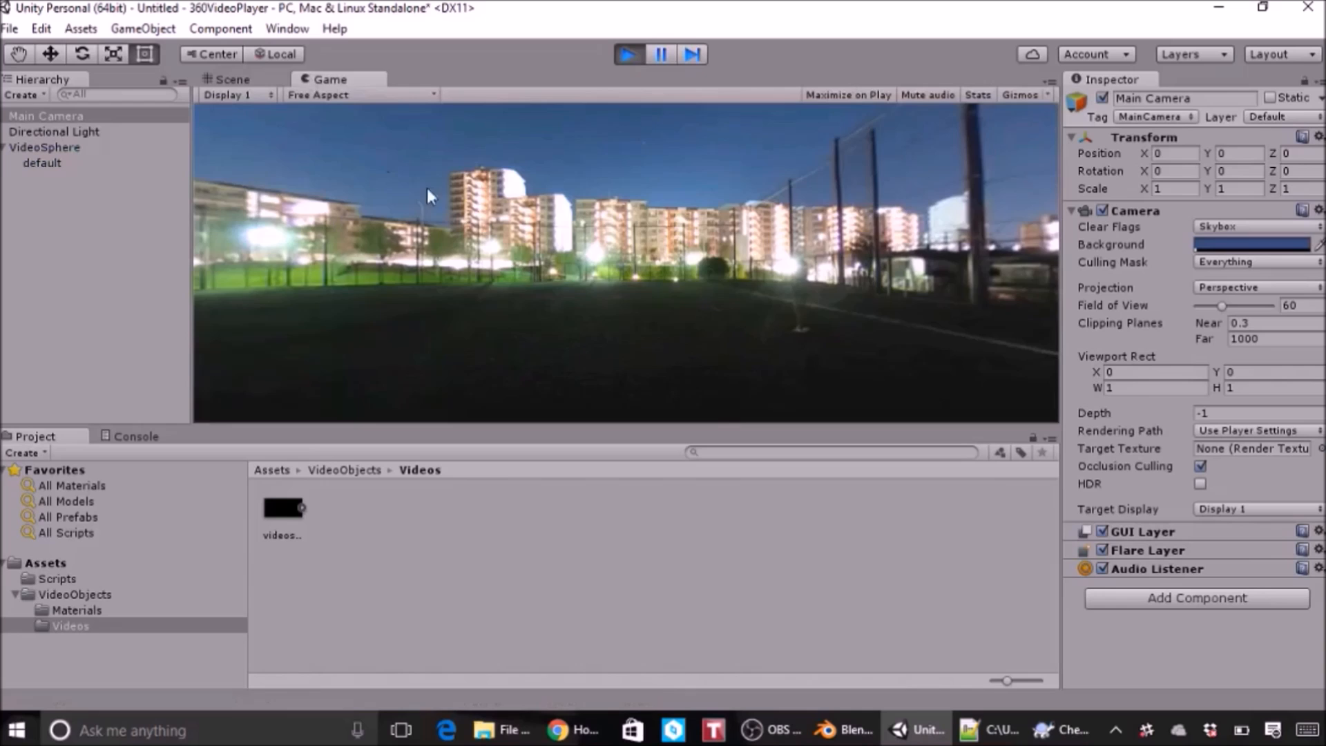
{"action": "left_click", "coordinate": [241, 79]}
{"action": "scroll", "coordinate": [679, 305], "scroll_direction": "up", "scroll_amount": 6}
{"action": "right_click_drag", "start_coordinate": [648, 240], "coordinate": [773, 134]}
{"action": "left_click", "coordinate": [307, 79]}
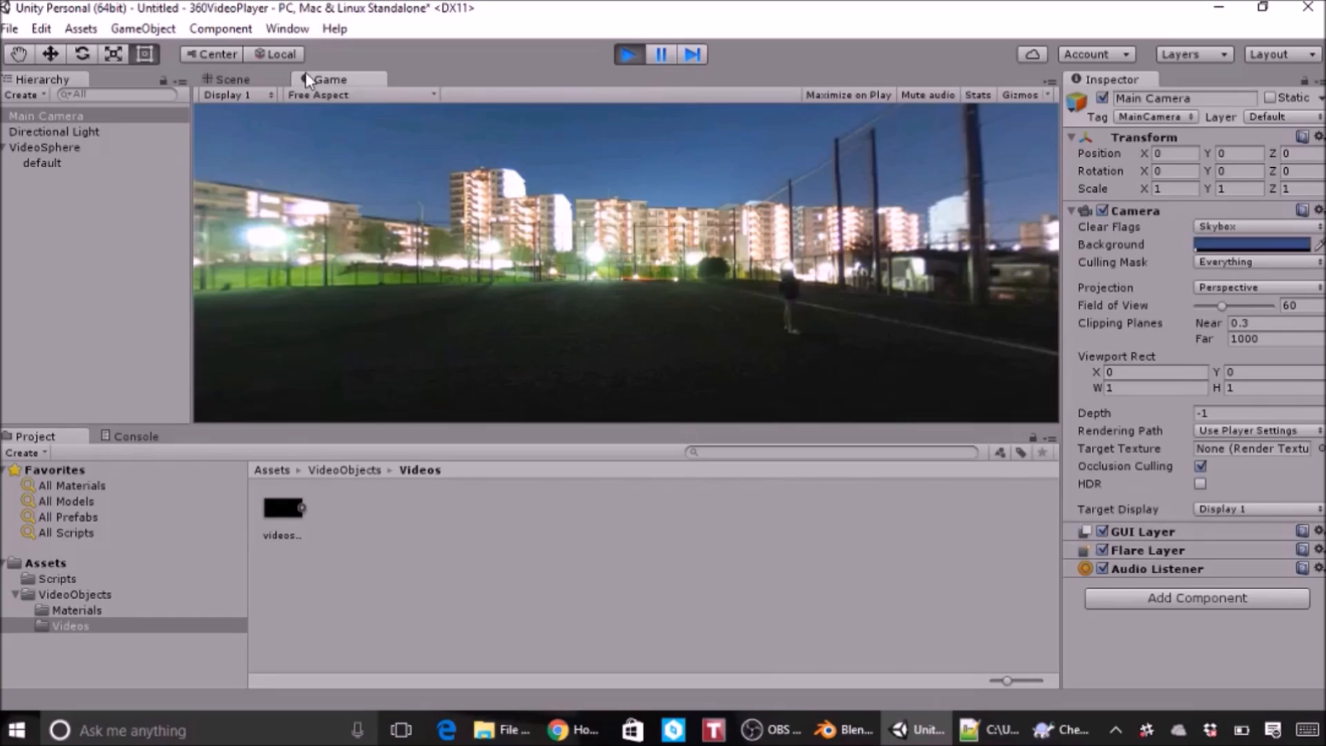
- Examine VideoMaterial in the Materials folder during playback, and return to the VideoObjects folder
{"action": "left_click", "coordinate": [72, 611]}
{"action": "left_click", "coordinate": [284, 510]}
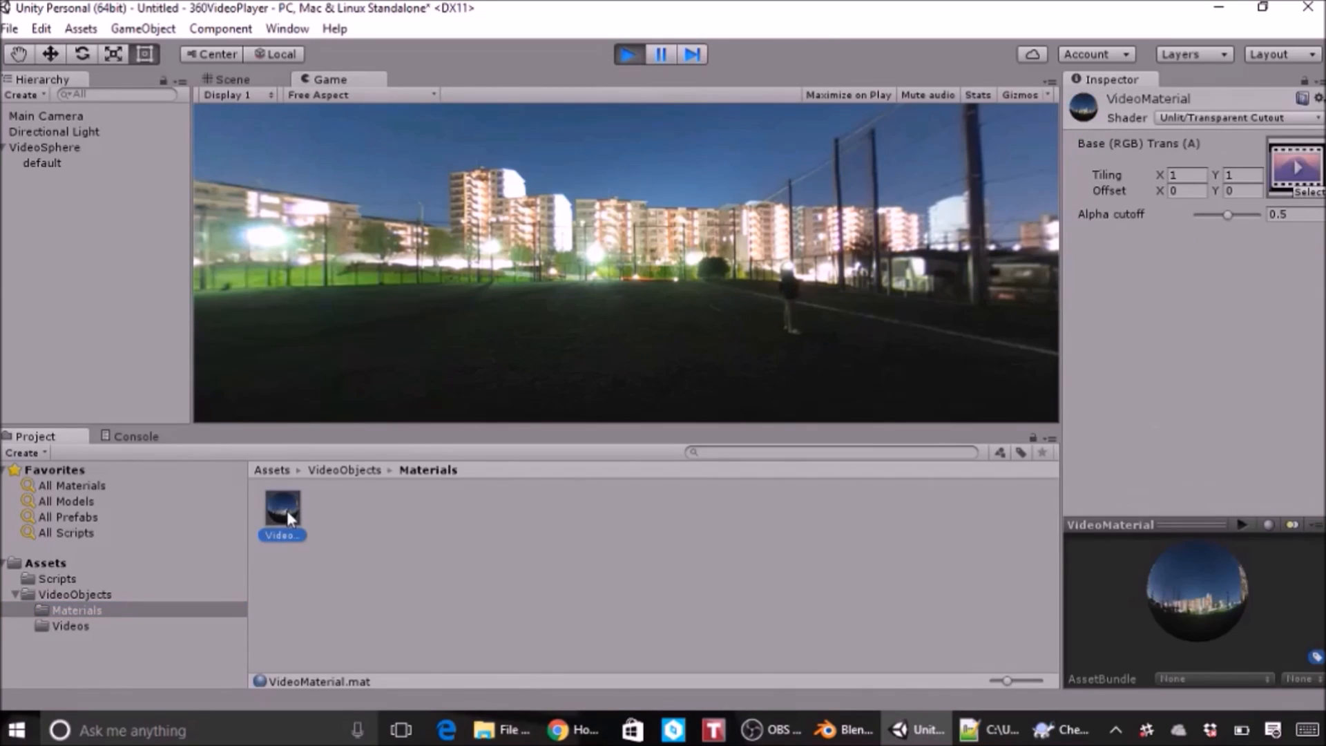
{"action": "left_click", "coordinate": [64, 627]}
{"action": "left_click", "coordinate": [88, 595]}
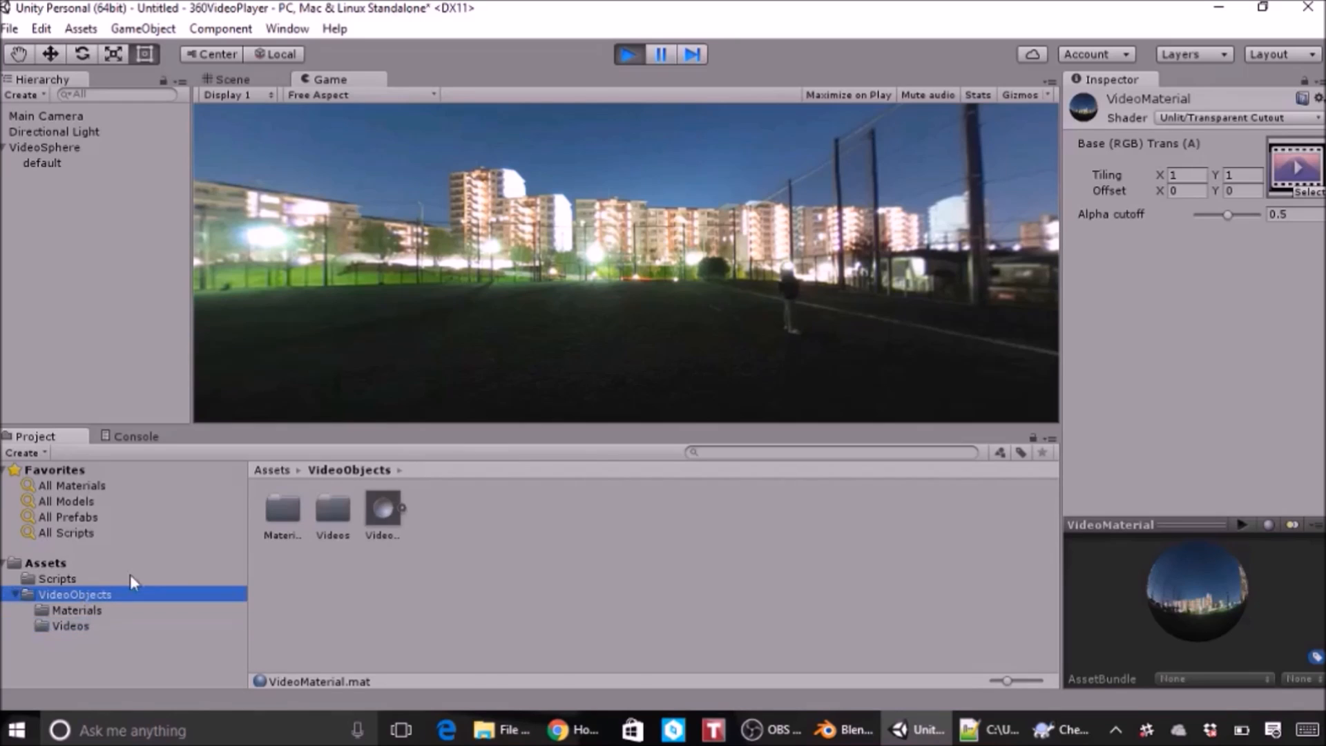
- Stop the scene playback and select VideoSphere's default child object to review its components
{"action": "left_click", "coordinate": [628, 54]}
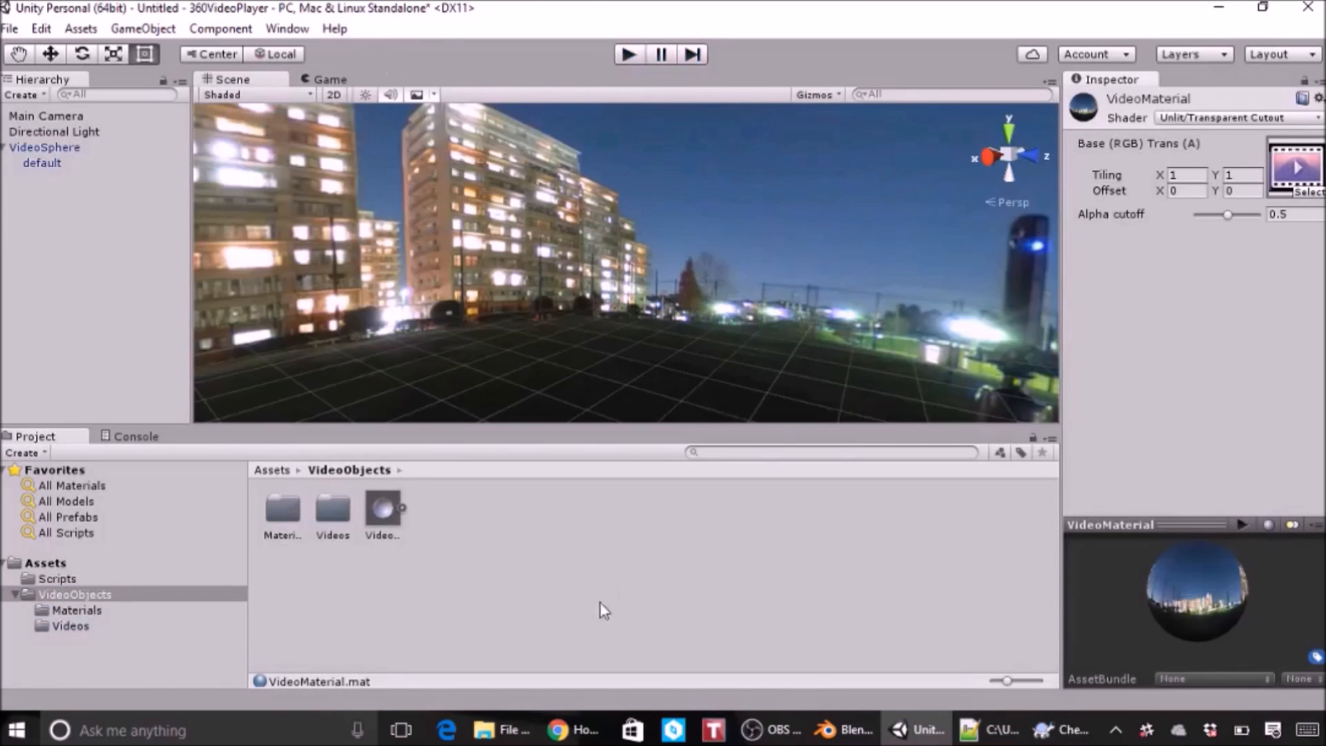
{"action": "left_click", "coordinate": [42, 163]}
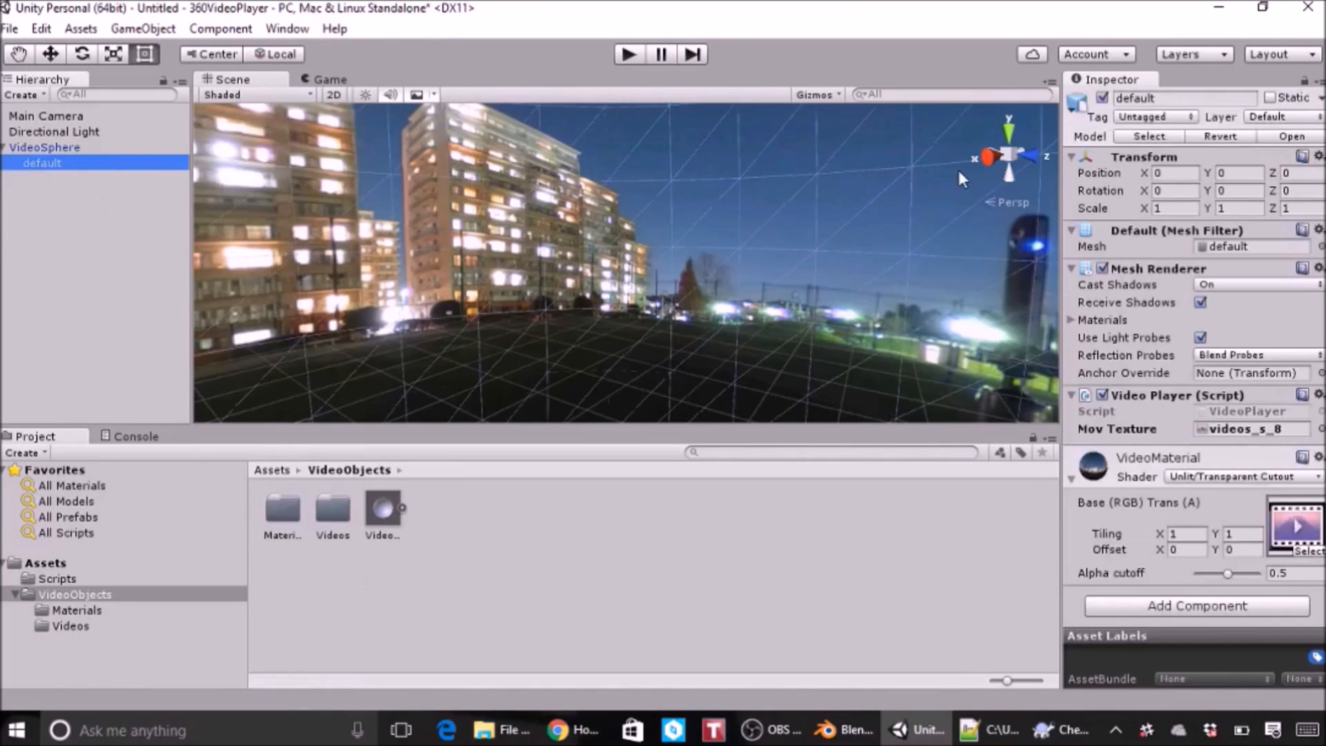